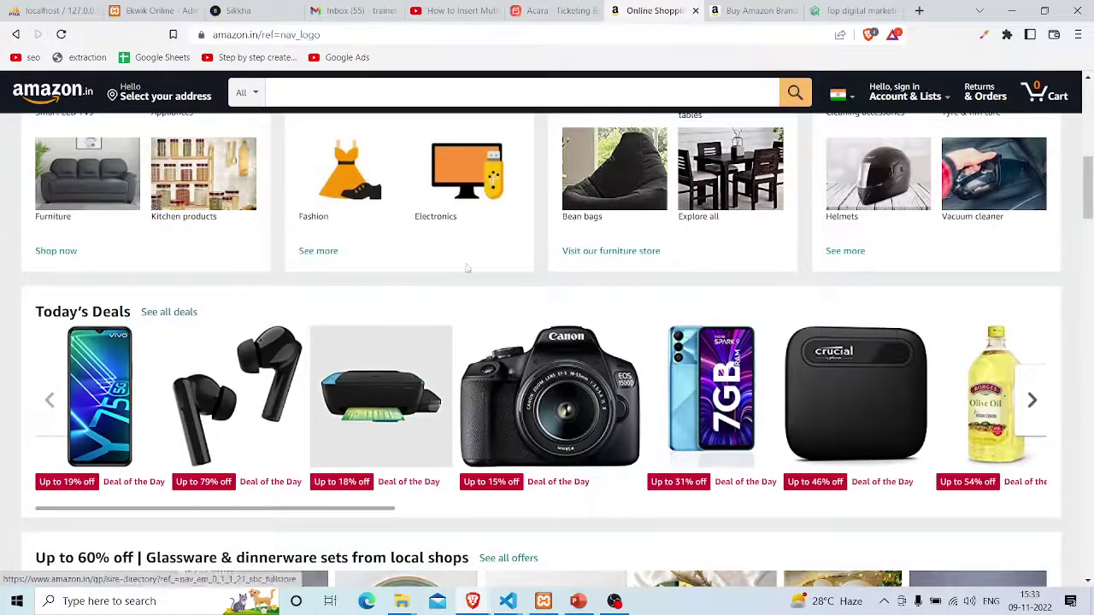
Browse the Amazon.in home page offers, then switch to the Ekwik Digital marketing tab
{"action": "scroll", "coordinate": [393, 359], "scroll_direction": "down", "scroll_amount": 8}
{"action": "scroll", "coordinate": [393, 359], "scroll_direction": "up", "scroll_amount": 10}
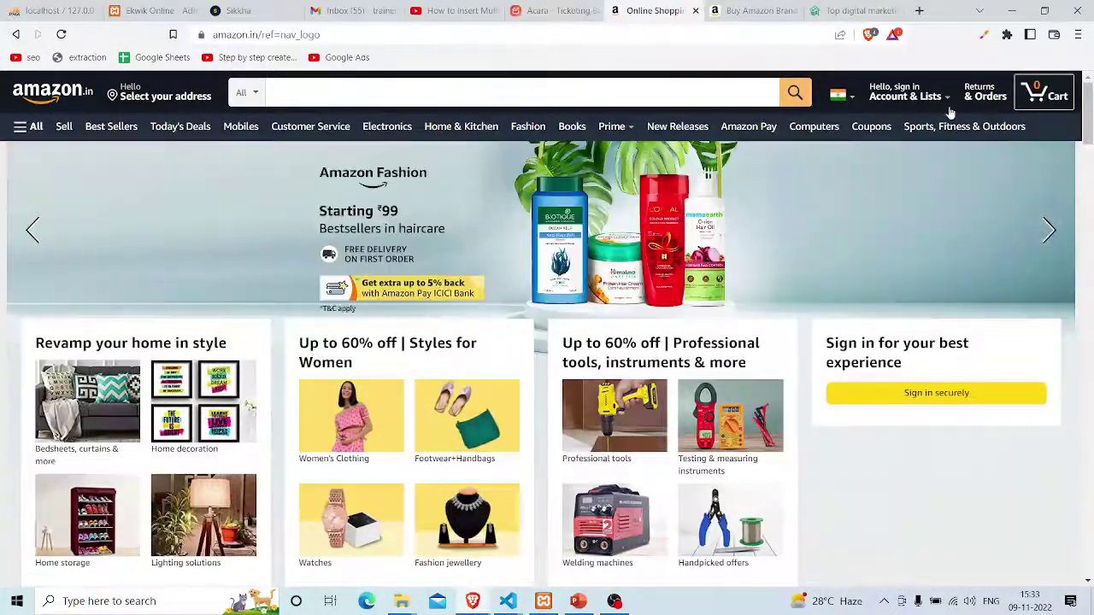
{"action": "scroll", "coordinate": [513, 233], "scroll_direction": "down", "scroll_amount": 2}
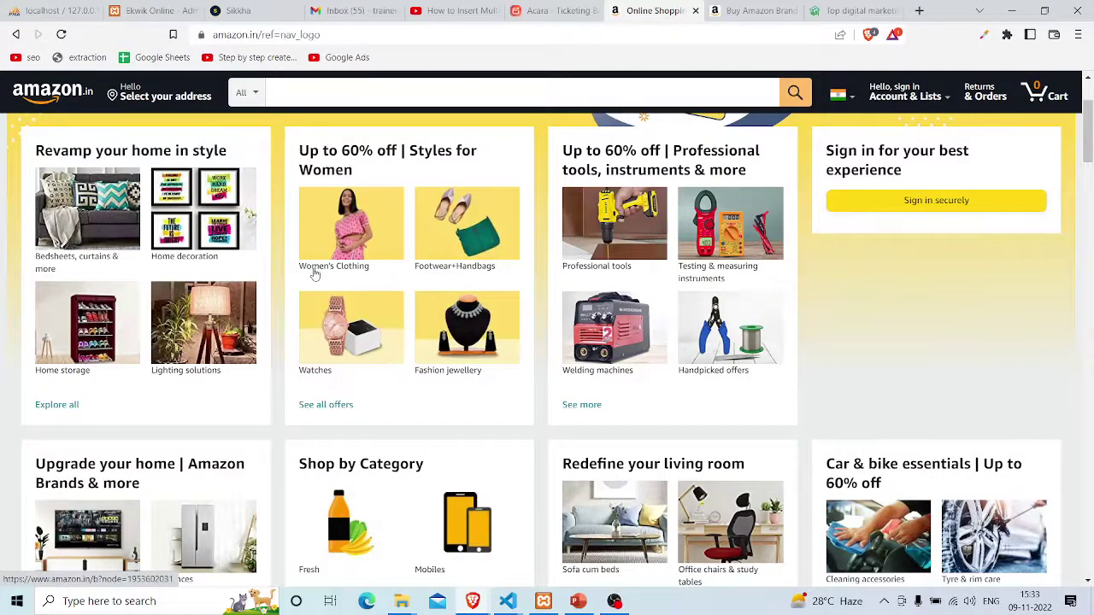
{"action": "left_click", "coordinate": [855, 10]}
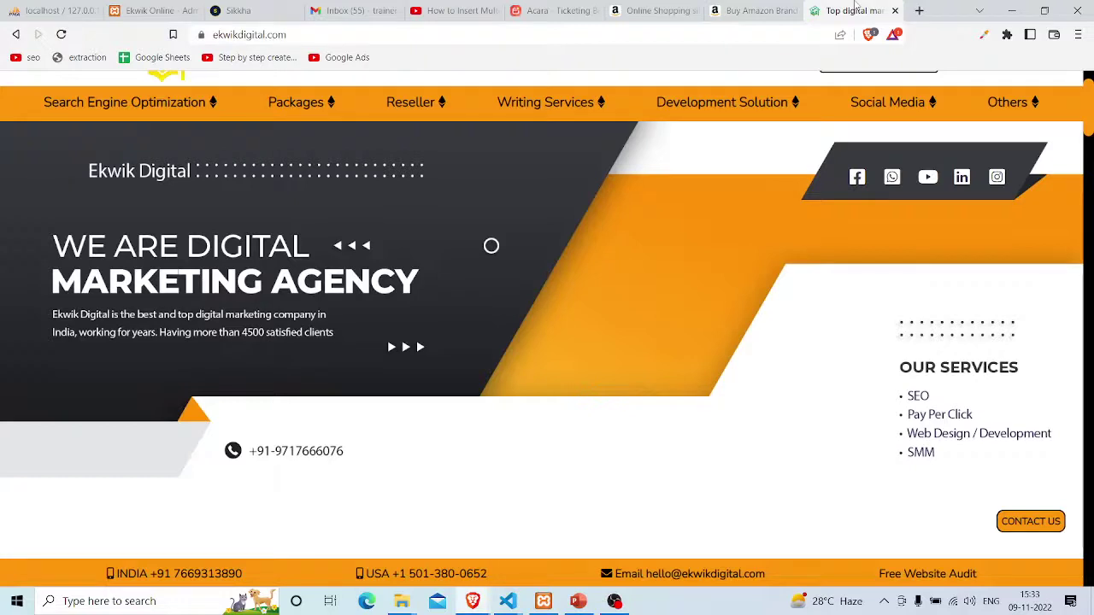
Bring the digital marketing.pptx deck forward, showing slide 10 'Website Structure'
{"action": "key", "text": "alt+Tab"}
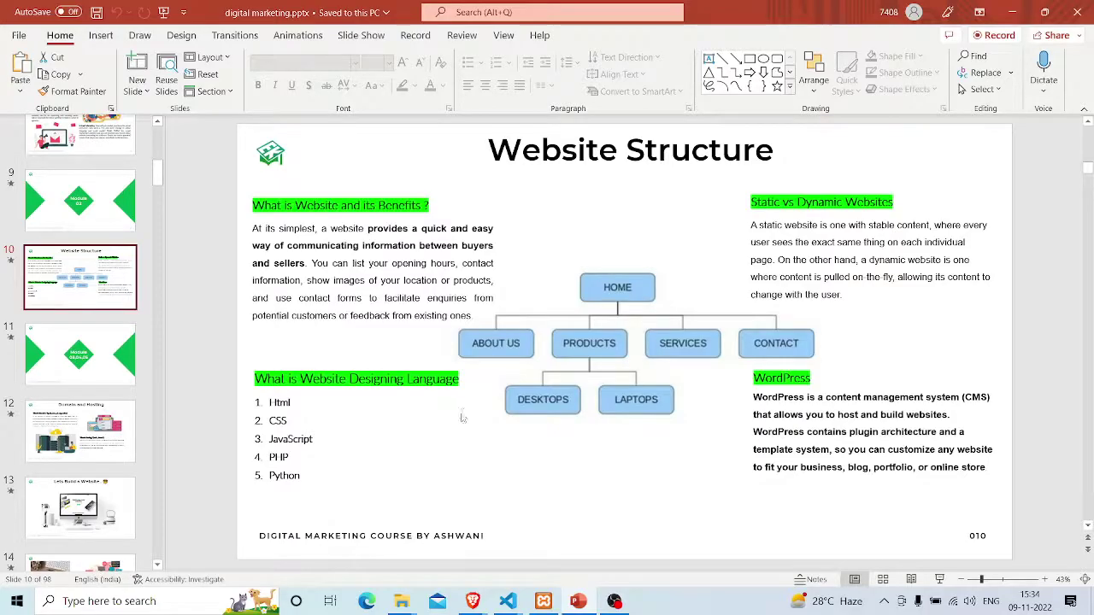
Minimize PowerPoint to the desktop and switch back to the Brave window with Ekwik Digital
{"action": "key", "text": "alt+Tab"}
{"action": "key", "text": "super+d"}
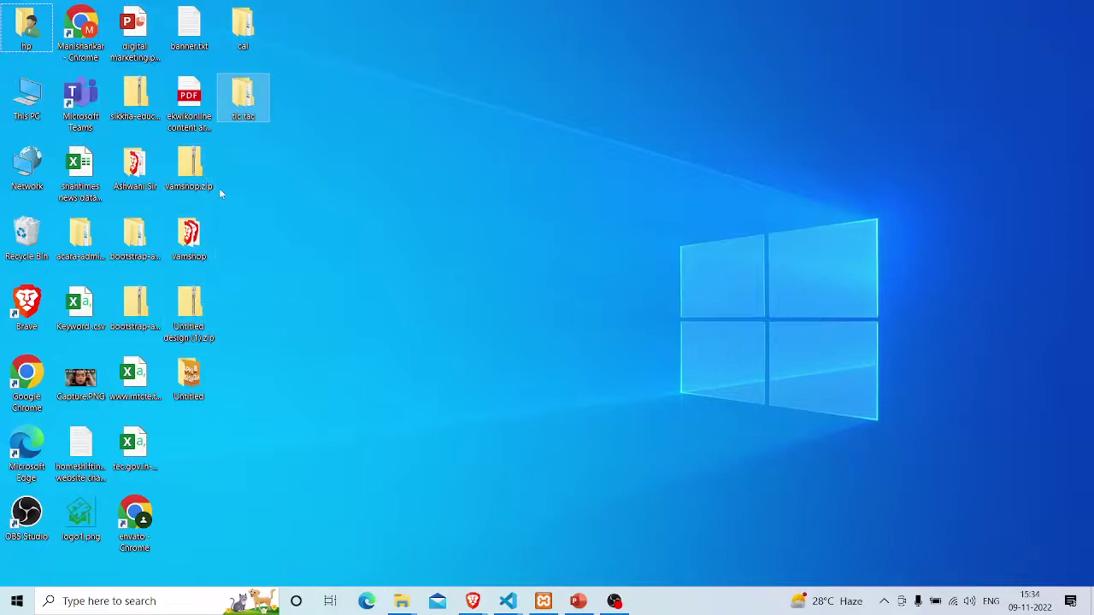
{"action": "key", "text": "alt+Tab"}
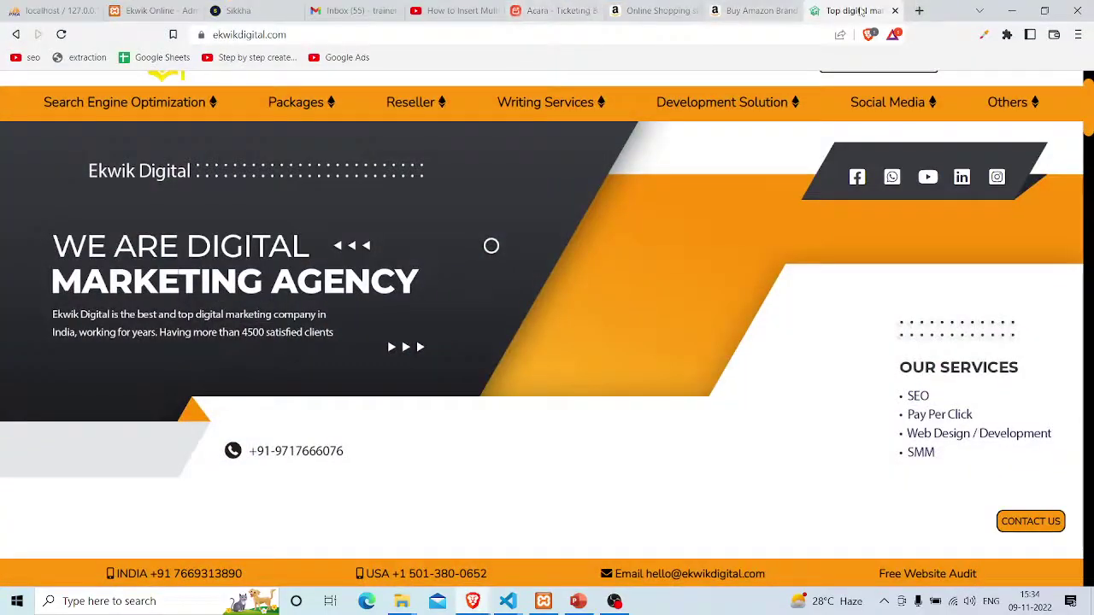
Load localhost/lls in a new Brave tab and look over its student login heading
{"action": "left_click", "coordinate": [917, 11]}
{"action": "type", "text": "lo"}
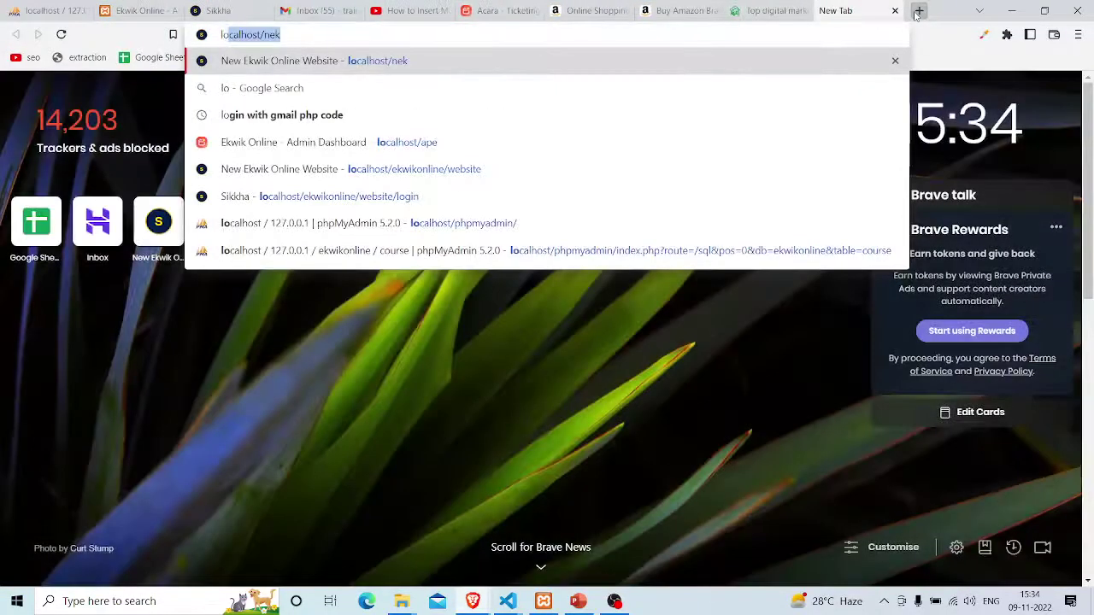
{"action": "type", "text": "calhost/lls"}
{"action": "key", "text": "Return"}
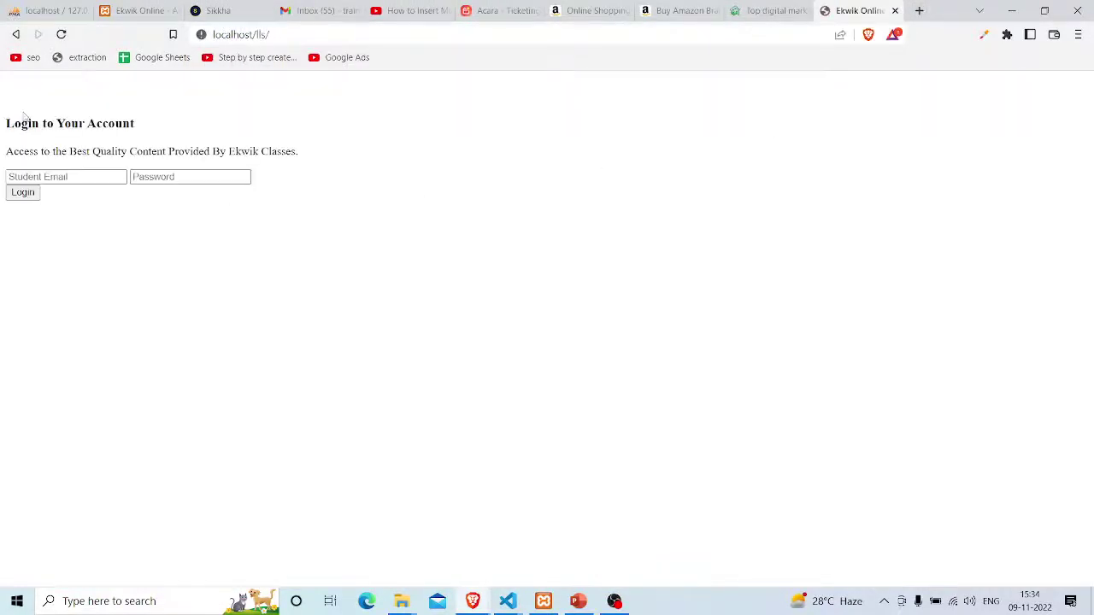
{"action": "left_click_drag", "start_coordinate": [26, 117], "coordinate": [134, 171]}
{"action": "left_click", "coordinate": [272, 198]}
View the ekwikdigital.com page source with Ctrl+U and select all of it
{"action": "left_click", "coordinate": [750, 10]}
{"action": "scroll", "coordinate": [501, 326], "scroll_direction": "down", "scroll_amount": 15}
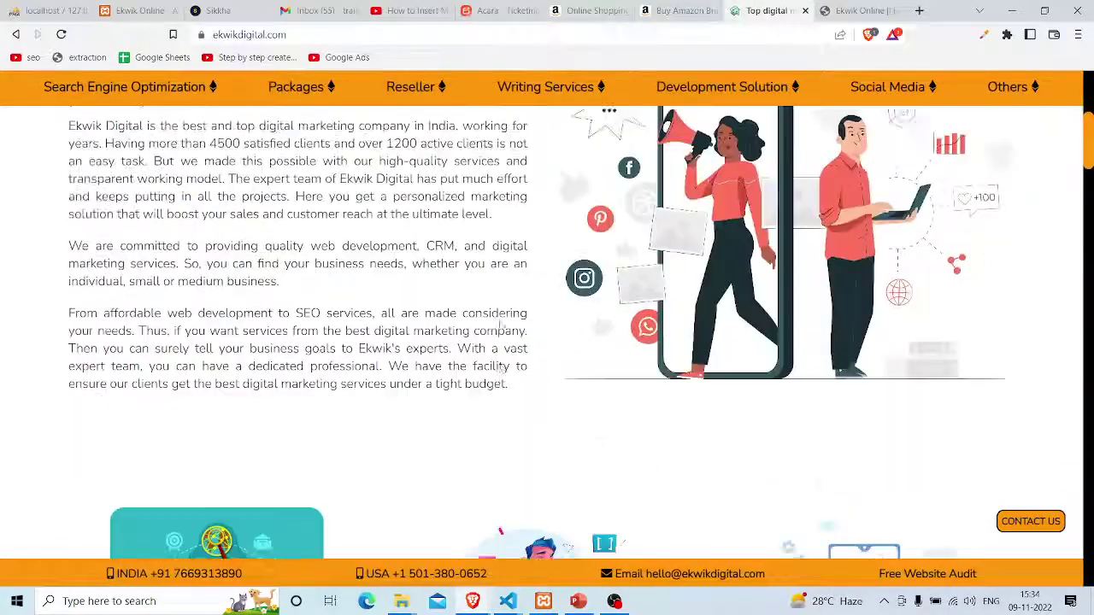
{"action": "scroll", "coordinate": [501, 325], "scroll_direction": "up", "scroll_amount": 10}
{"action": "scroll", "coordinate": [501, 325], "scroll_direction": "up", "scroll_amount": 5}
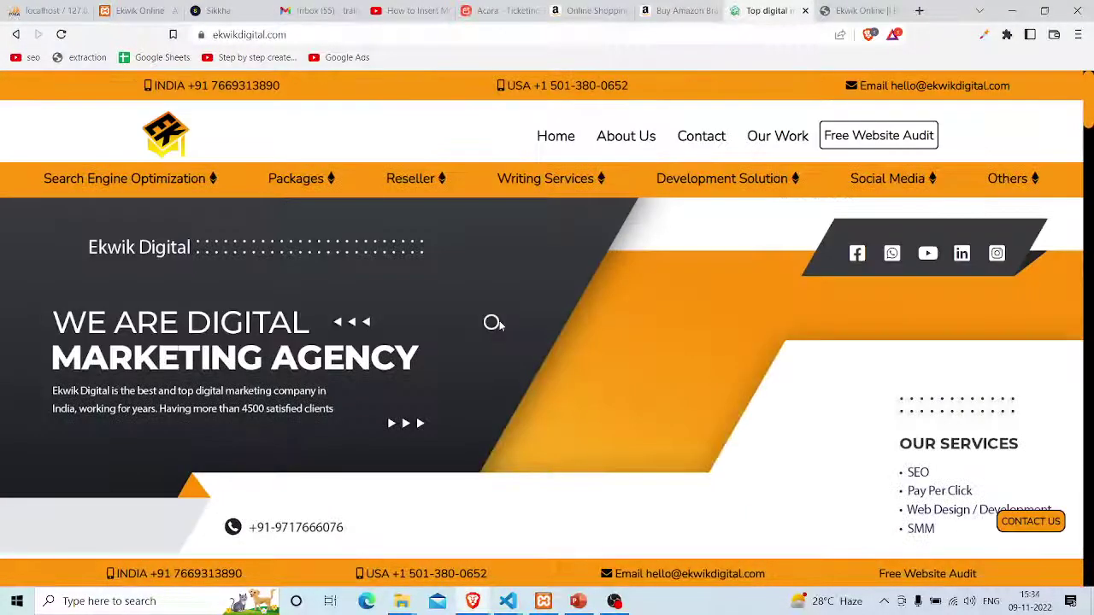
{"action": "key", "text": "ctrl+u"}
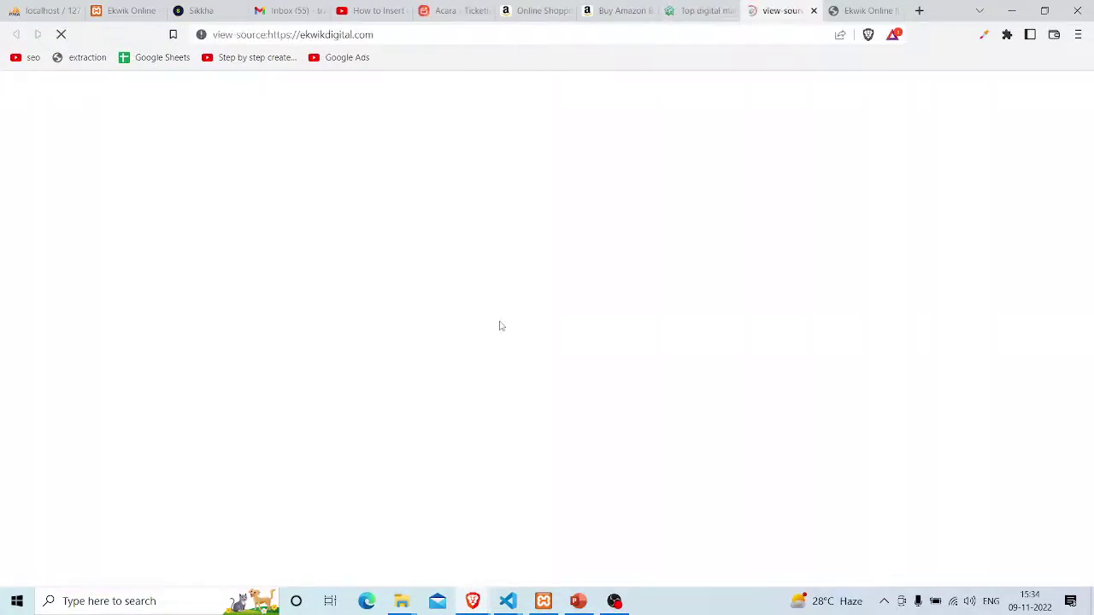
{"action": "key", "text": "ctrl+a"}
Open the Desktop folder in Visual Studio Code from the desktop menu and maximize it
{"action": "key", "text": "super+d"}
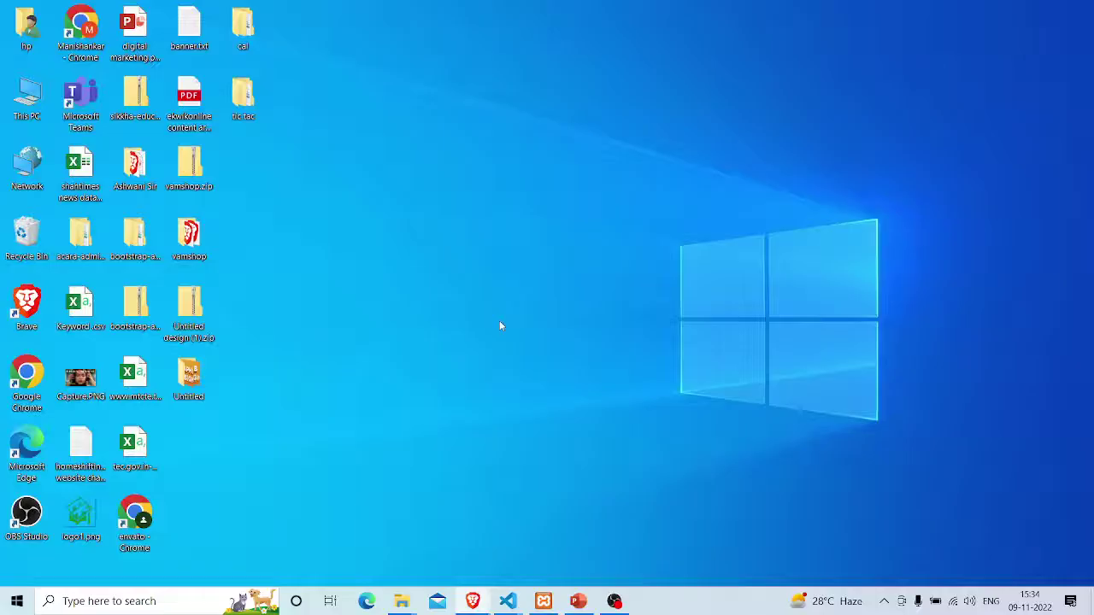
{"action": "right_click", "coordinate": [369, 140]}
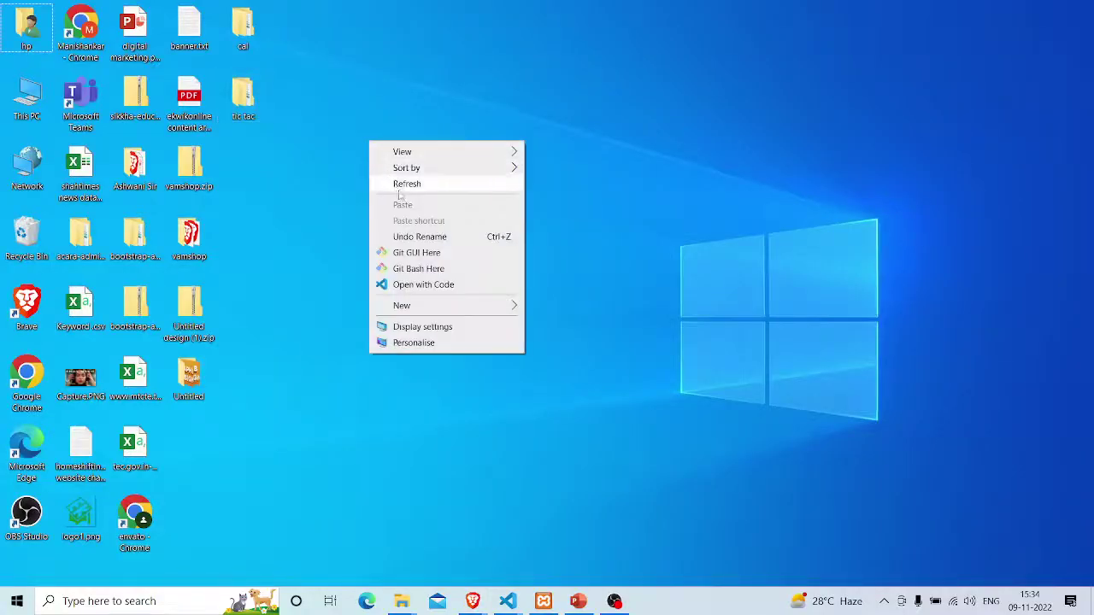
{"action": "left_click", "coordinate": [410, 284]}
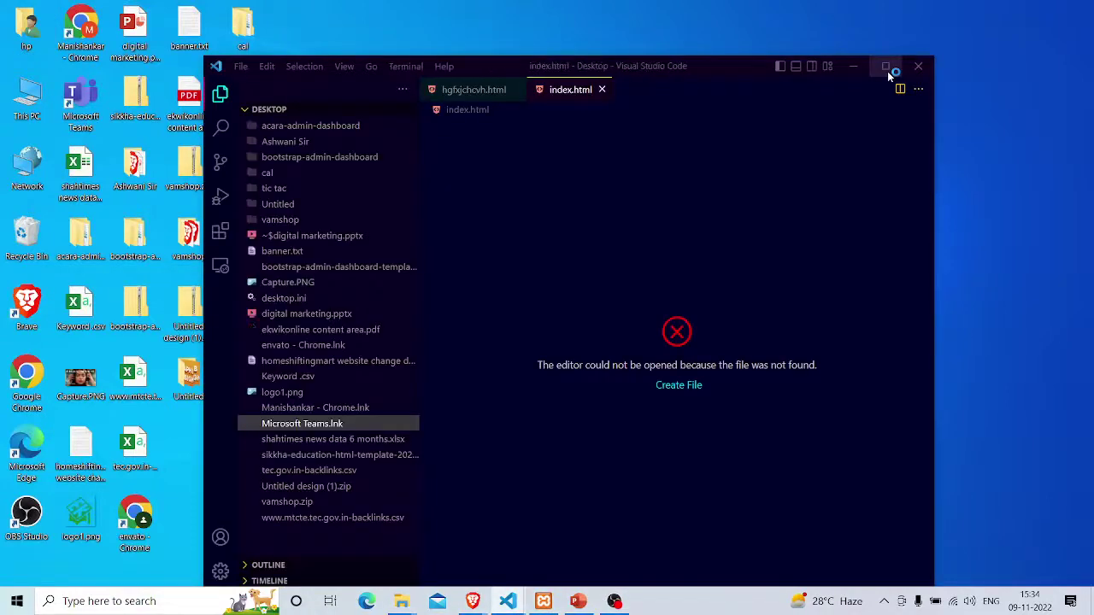
{"action": "left_click", "coordinate": [887, 68]}
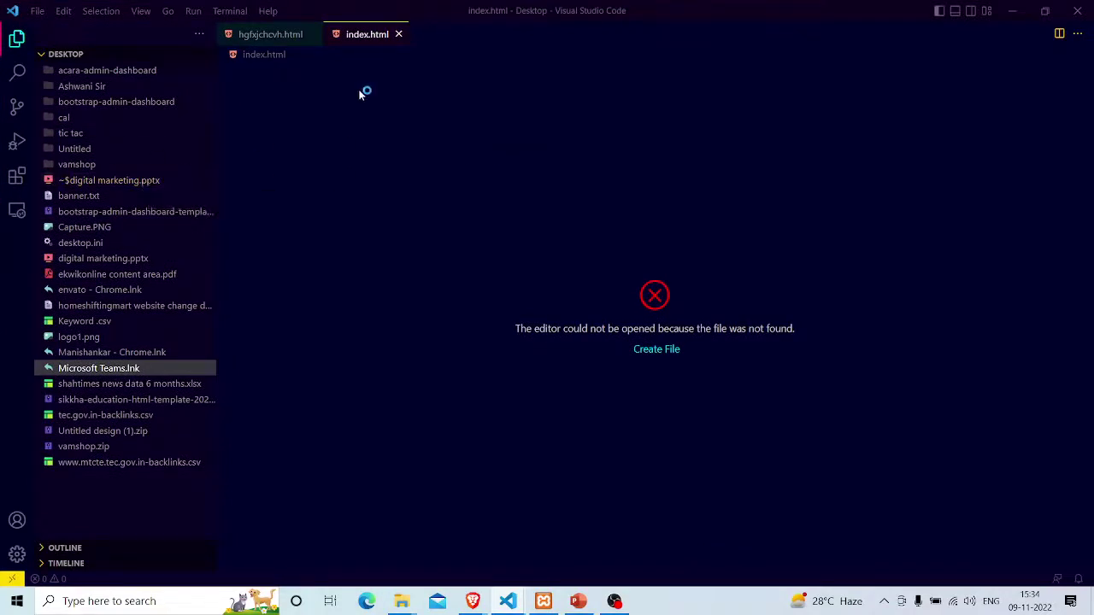
Close the missing index.html and create a new Desktop file named a.html
{"action": "left_click", "coordinate": [398, 34]}
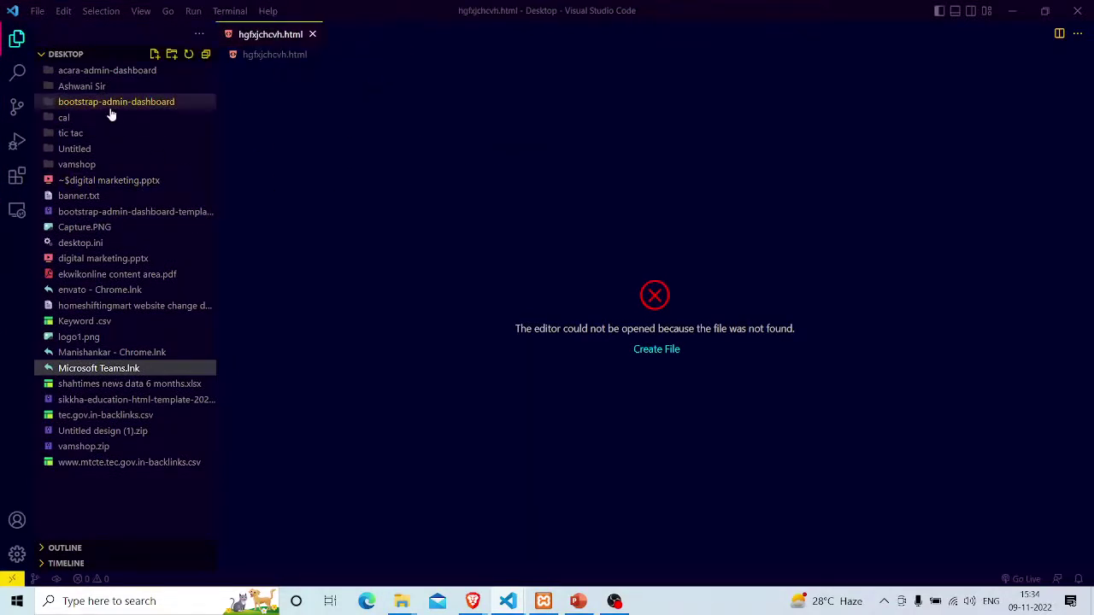
{"action": "left_click", "coordinate": [155, 55]}
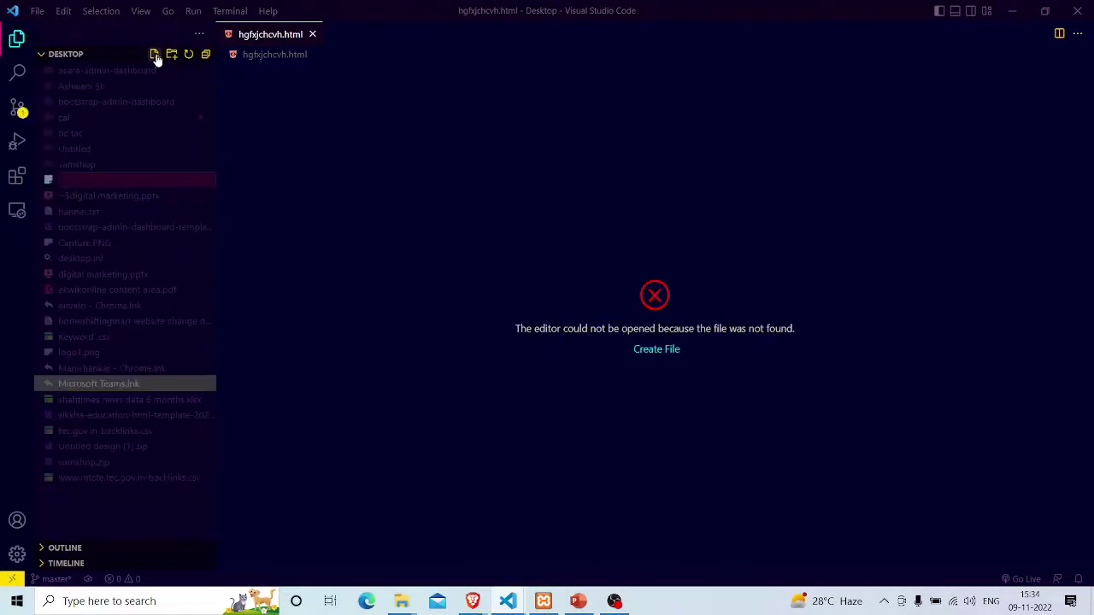
{"action": "type", "text": "a.html"}
{"action": "key", "text": "Return"}
Paste the copied page source into a.html, save it, and serve it with Go Live
{"action": "left_click", "coordinate": [231, 88]}
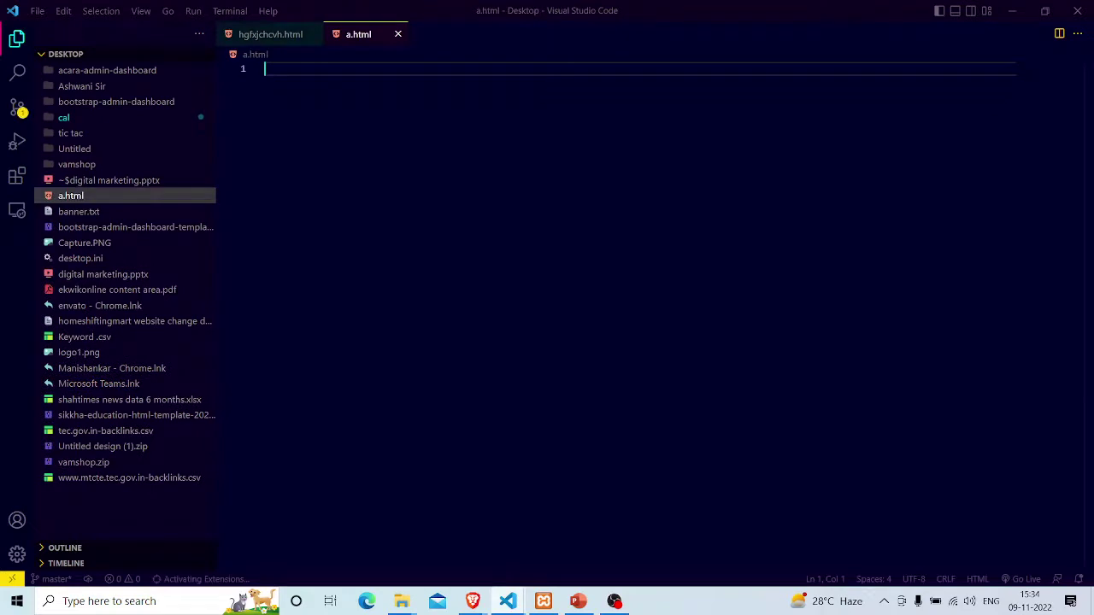
{"action": "key", "text": "ctrl+v"}
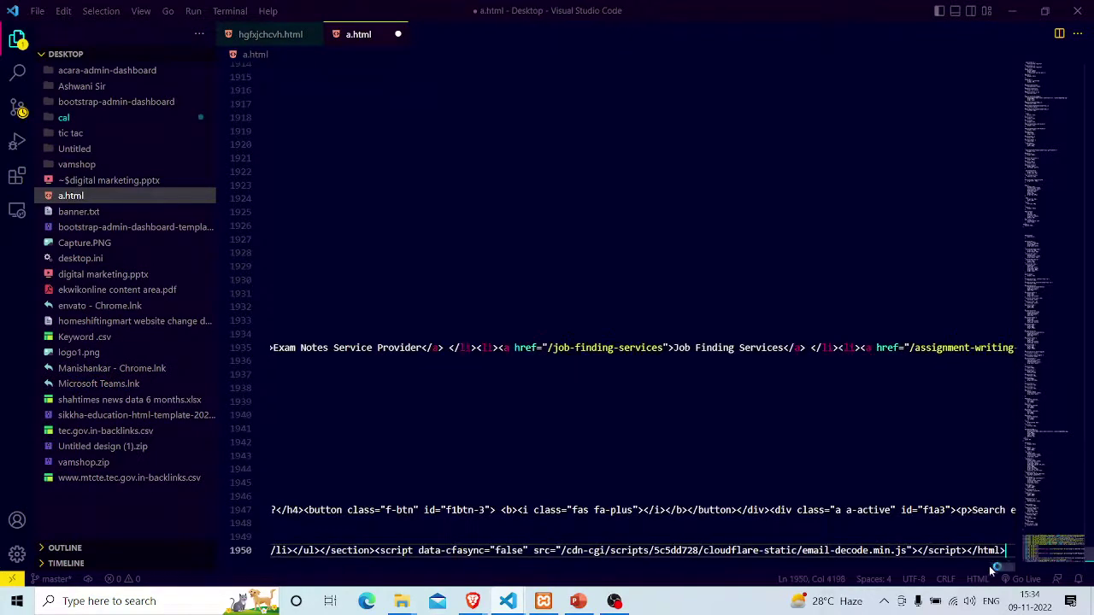
{"action": "key", "text": "ctrl+s"}
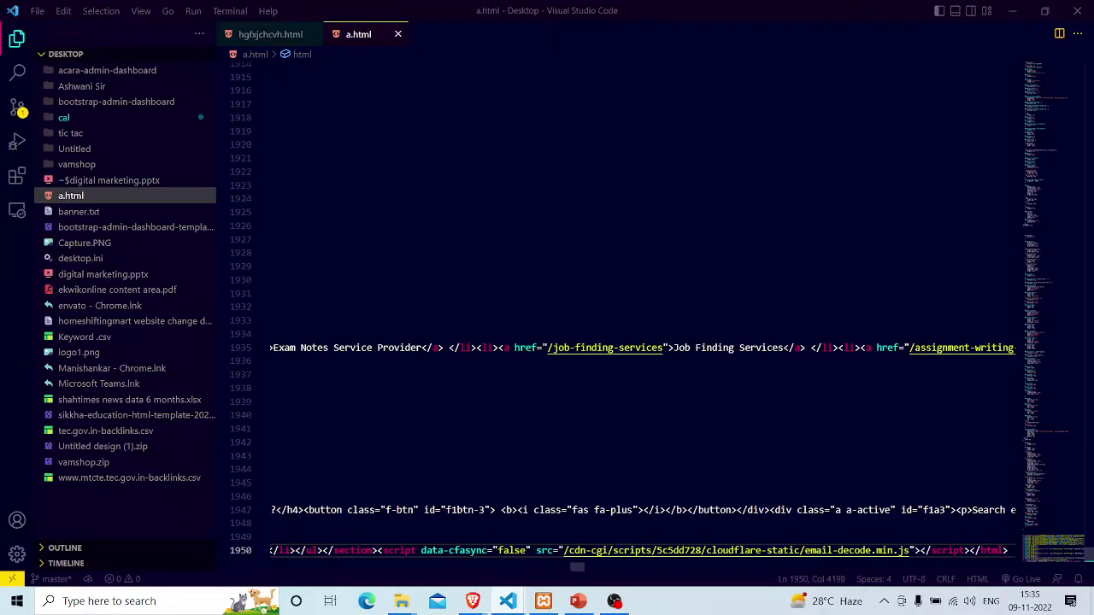
{"action": "key", "text": "alt+l"}
{"action": "key", "text": "alt+o"}
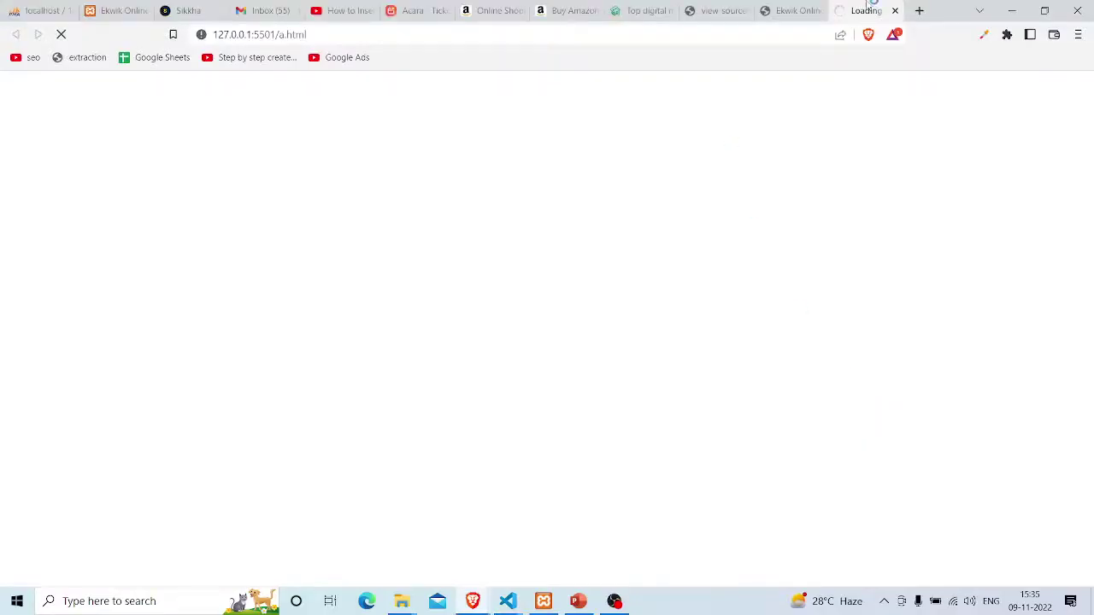
Show 127.0.0.1:5501/a.html in its own maximized window, check its dropdown menus, then return to VS Code
{"action": "left_click_drag", "start_coordinate": [875, 8], "coordinate": [886, 97]}
{"action": "left_click", "coordinate": [945, 82]}
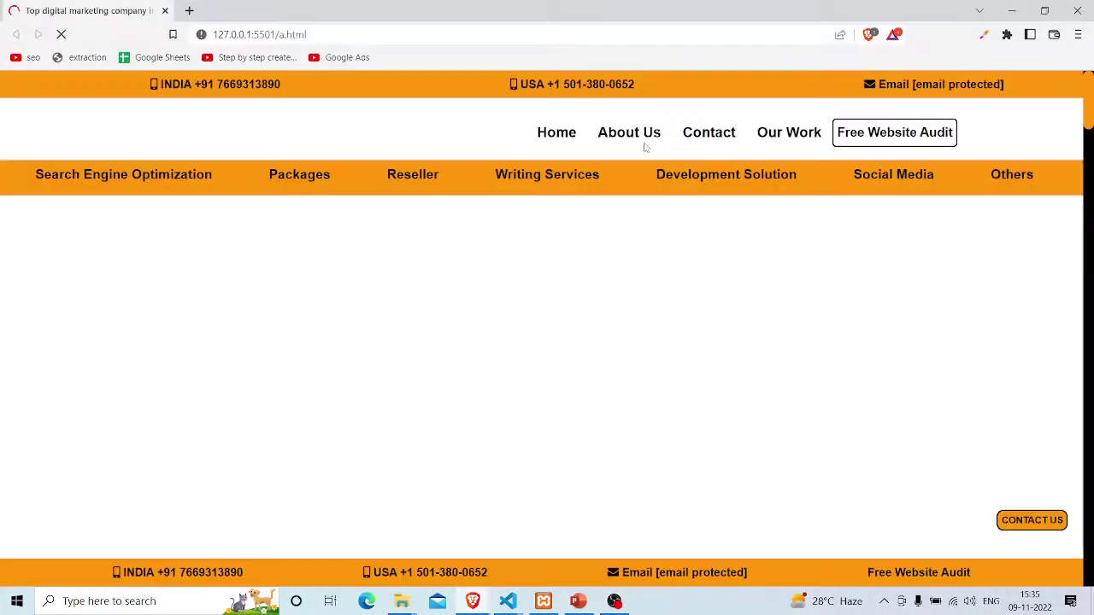
{"action": "mouse_move", "coordinate": [512, 222]}
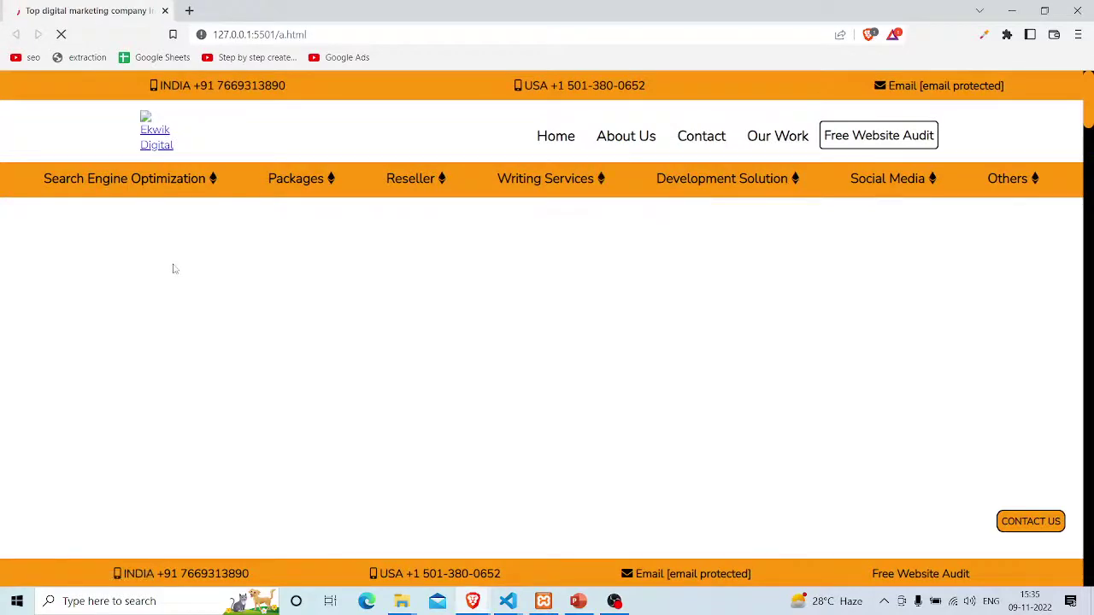
{"action": "mouse_move", "coordinate": [436, 190]}
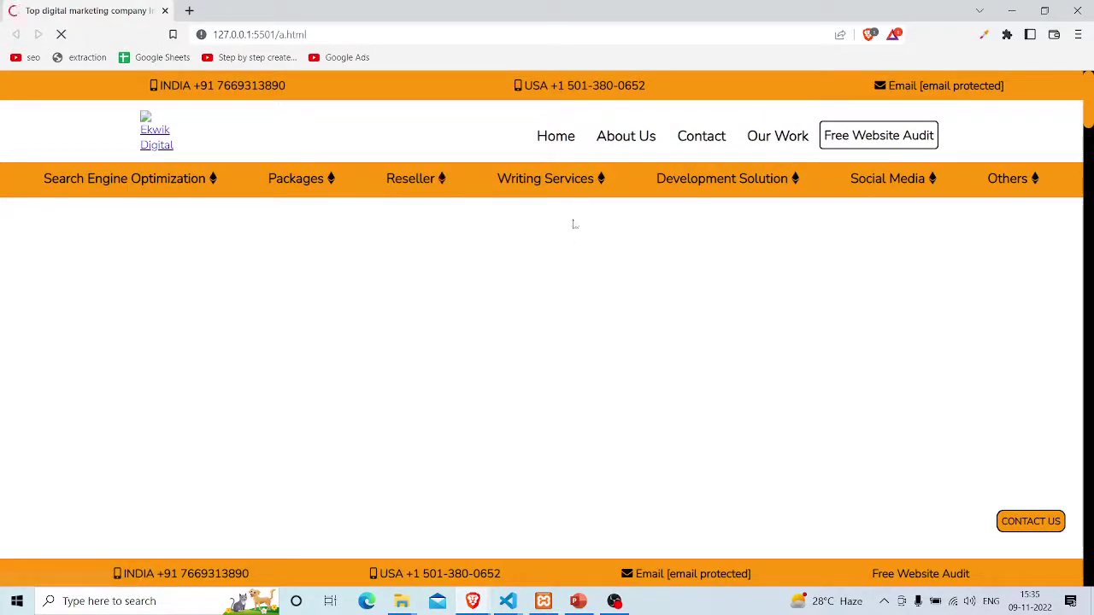
{"action": "mouse_move", "coordinate": [568, 246]}
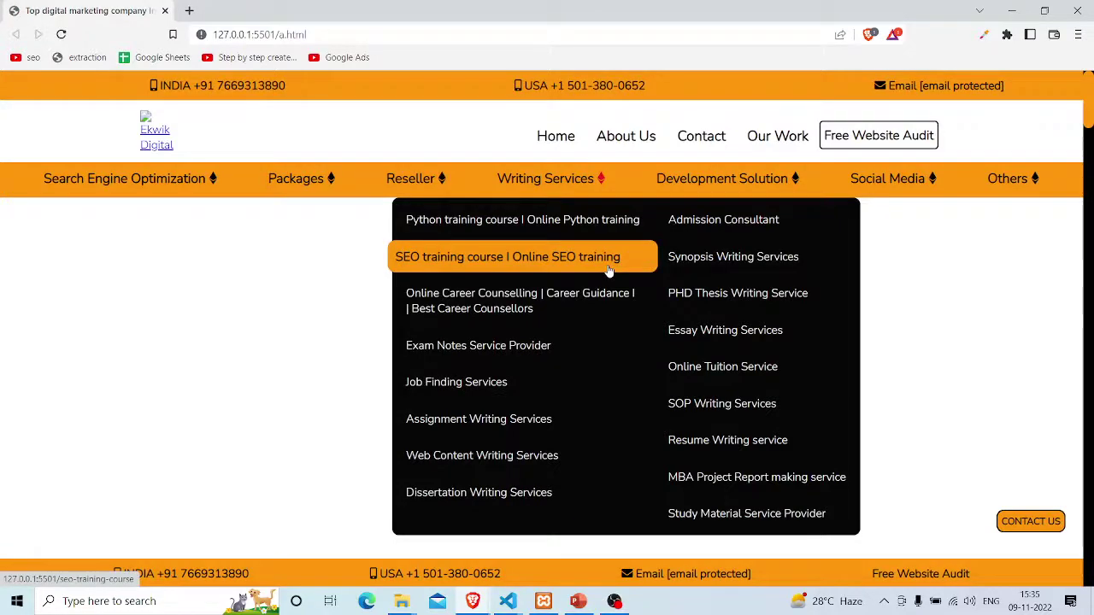
{"action": "key", "text": "alt+Tab"}
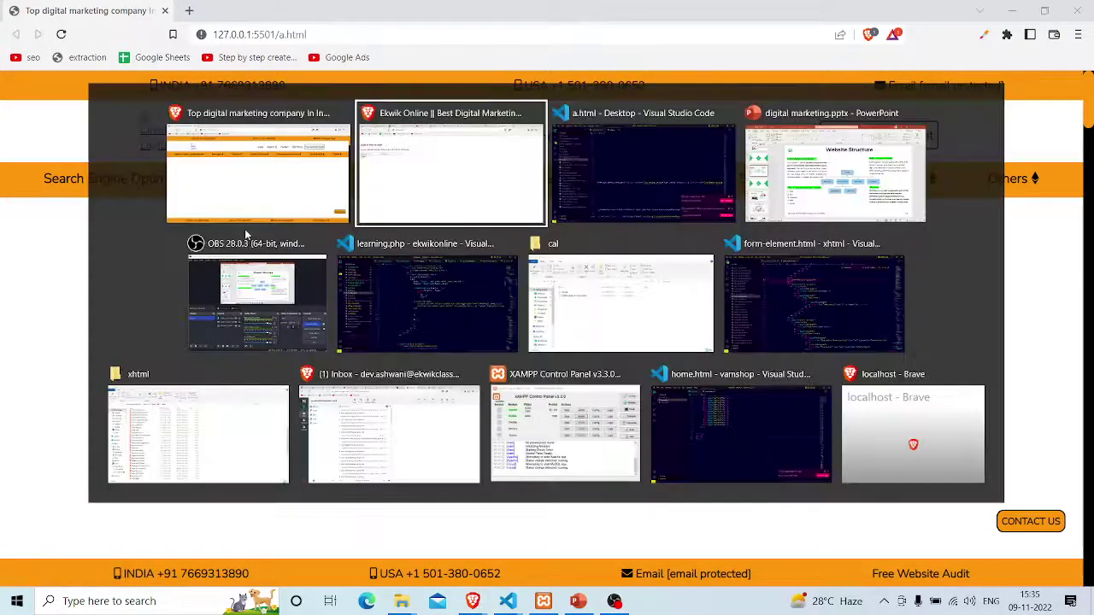
{"action": "key", "text": "alt+Tab"}
Put the caret on line 1929 at the stylesheet's end and hide the sidebar
{"action": "scroll", "coordinate": [245, 229], "scroll_direction": "left", "scroll_amount": 10}
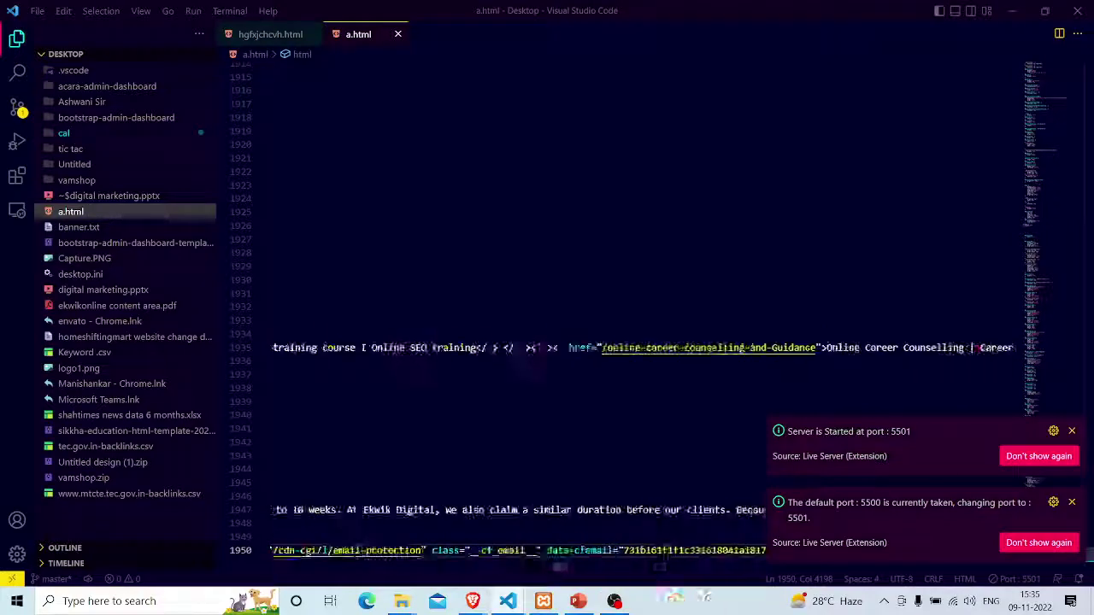
{"action": "scroll", "coordinate": [542, 567], "scroll_direction": "left", "scroll_amount": 3}
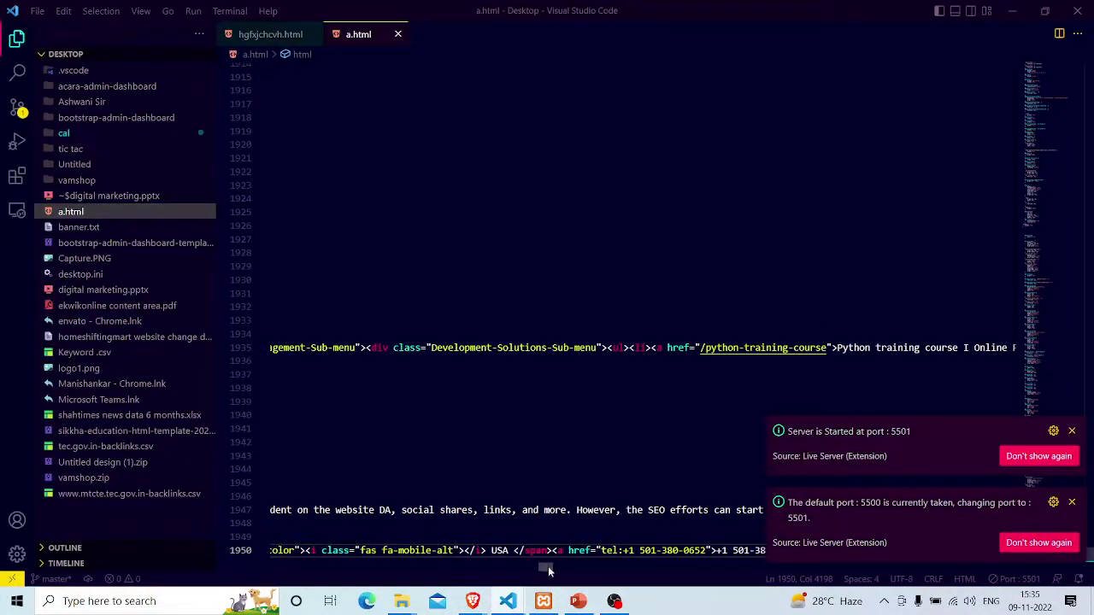
{"action": "left_click_drag", "start_coordinate": [548, 566], "coordinate": [225, 590]}
{"action": "left_click", "coordinate": [474, 266]}
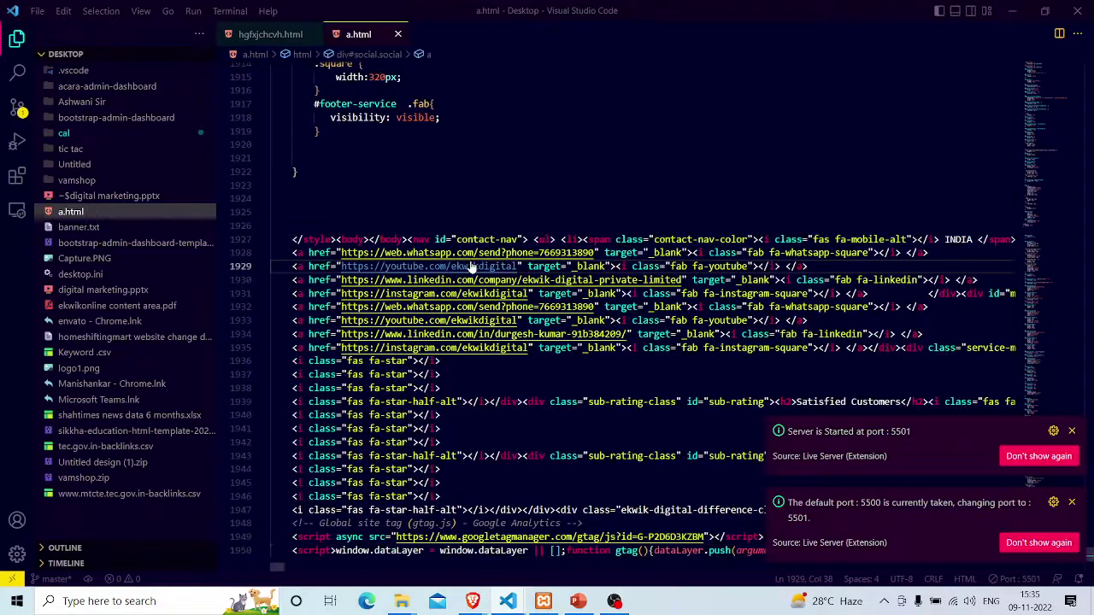
{"action": "key", "text": "ctrl+b"}
{"action": "scroll", "coordinate": [547, 314], "scroll_direction": "up", "scroll_amount": 6}
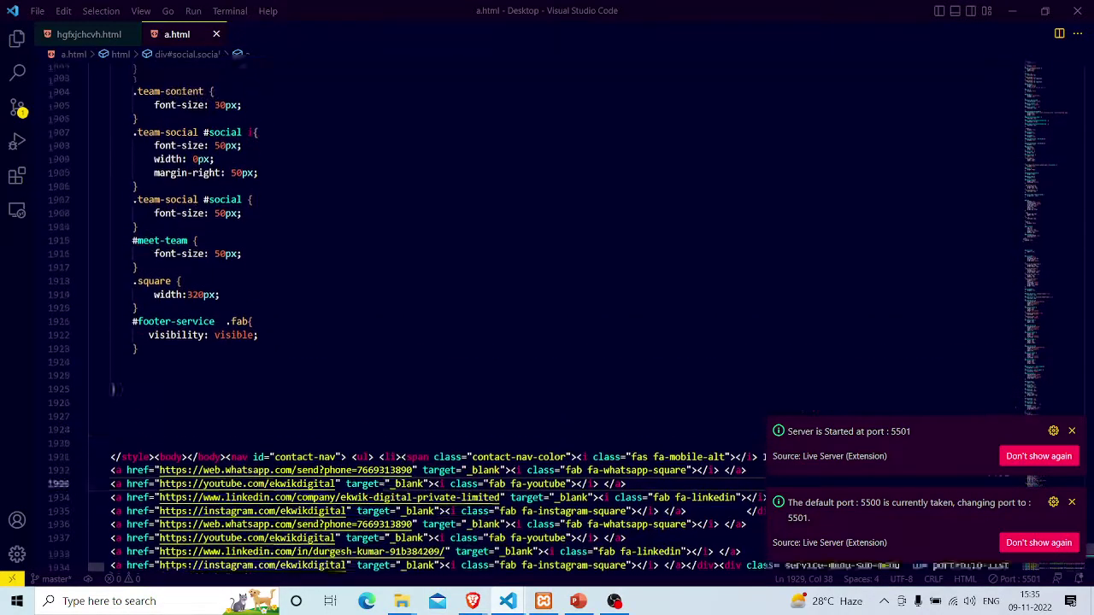
Select the CSS up to line 7, delete it, save a.html, and view the page
{"action": "key", "text": "shift+Page_Up"}
{"action": "key", "text": "shift+Page_Up"}
{"action": "key", "text": "shift+Page_Up"}
{"action": "key", "text": "shift+Page_Up"}
{"action": "key", "text": "shift+Page_Up"}
{"action": "key", "text": "shift+Page_Up"}
{"action": "key", "text": "shift+Page_Up"}
{"action": "key", "text": "shift+Page_Up"}
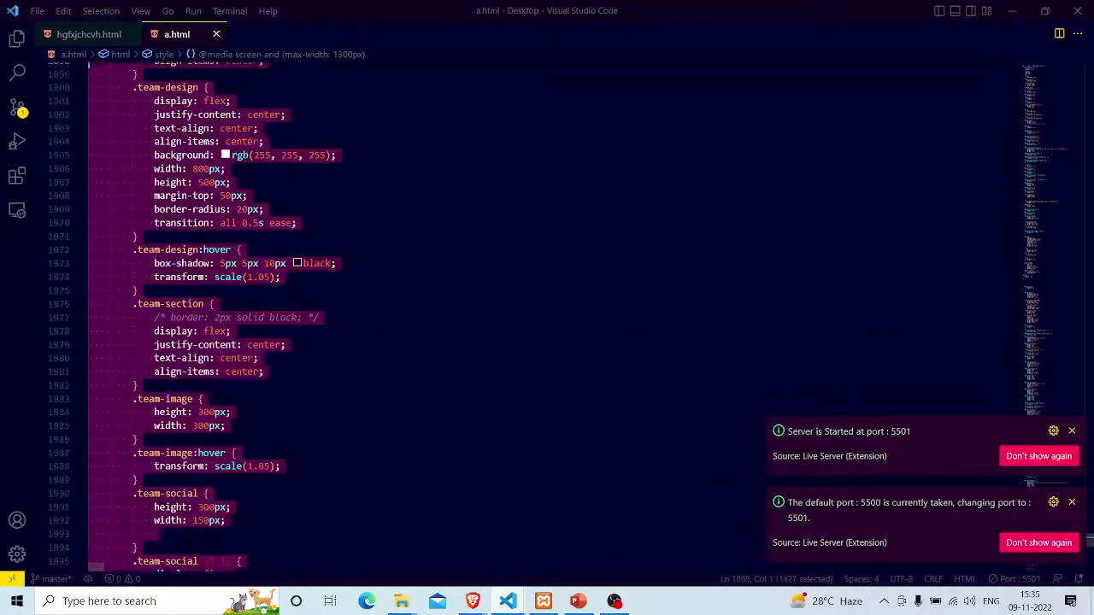
{"action": "key", "text": "shift+Page_Up"}
{"action": "key", "text": "shift+Page_Up"}
{"action": "key", "text": "shift+Page_Up"}
{"action": "key", "text": "shift+Page_Up"}
{"action": "key", "text": "shift+Page_Up"}
{"action": "key", "text": "shift+Page_Up"}
{"action": "key", "text": "shift+Page_Up"}
{"action": "key", "text": "shift+Page_Up"}
{"action": "key", "text": "shift+Page_Up"}
{"action": "key", "text": "shift+Page_Up"}
{"action": "key", "text": "shift+Page_Up"}
{"action": "key", "text": "shift+Page_Up"}
{"action": "key", "text": "shift+Page_Up"}
{"action": "key", "text": "shift+Page_Up"}
{"action": "key", "text": "shift+Page_Up"}
{"action": "key", "text": "shift+Page_Up"}
{"action": "key", "text": "shift+Page_Up"}
{"action": "key", "text": "shift+Page_Up"}
{"action": "key", "text": "shift+Page_Up"}
{"action": "key", "text": "shift+Page_Up"}
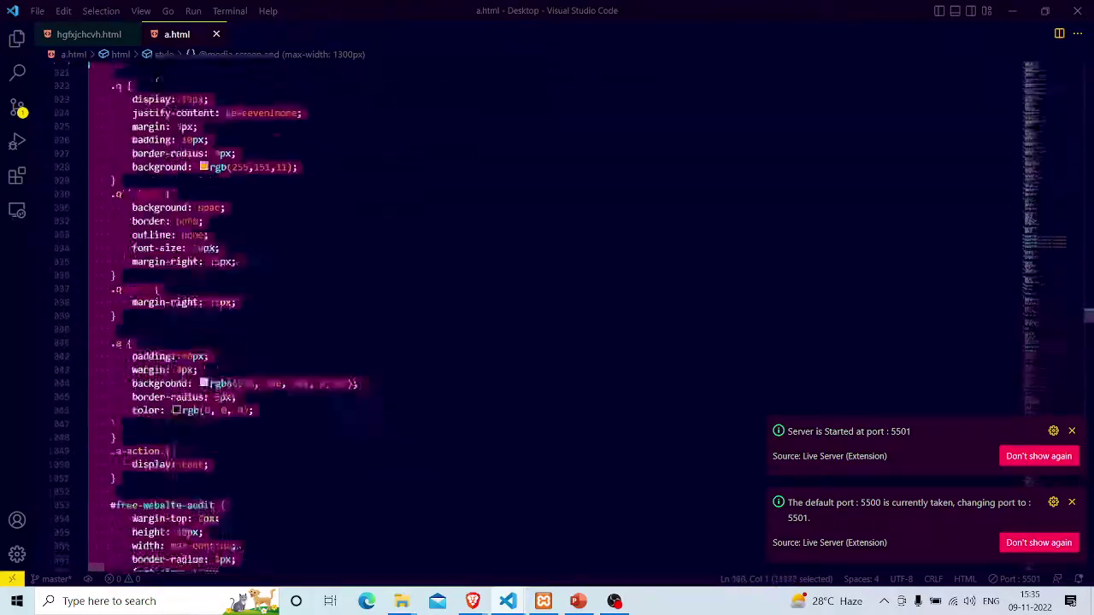
{"action": "key", "text": "shift+Page_Up"}
{"action": "key", "text": "shift+Page_Up"}
{"action": "key", "text": "shift+Page_Up"}
{"action": "key", "text": "shift+Page_Up"}
{"action": "key", "text": "shift+Page_Up"}
{"action": "key", "text": "shift+Page_Up"}
{"action": "key", "text": "shift+Page_Up"}
{"action": "key", "text": "shift+Page_Up"}
{"action": "key", "text": "shift+Page_Up"}
{"action": "key", "text": "shift+Page_Up"}
{"action": "key", "text": "shift+Page_Up"}
{"action": "key", "text": "shift+Page_Up"}
{"action": "key", "text": "shift+Page_Up"}
{"action": "key", "text": "shift+Page_Up"}
{"action": "key", "text": "shift+Page_Up"}
{"action": "key", "text": "shift+Page_Up"}
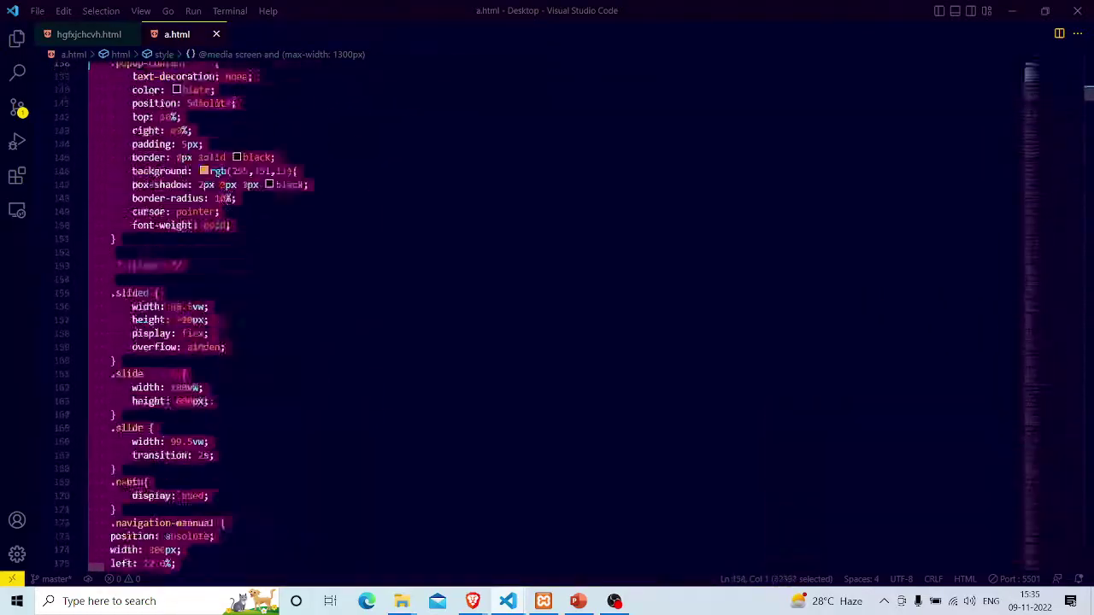
{"action": "key", "text": "shift+Up"}
{"action": "key", "text": "shift+Up"}
{"action": "key", "text": "shift+Up"}
{"action": "key", "text": "shift+Up"}
{"action": "key", "text": "shift+Up"}
{"action": "key", "text": "shift+Up"}
{"action": "key", "text": "shift+Up"}
{"action": "key", "text": "shift+Up"}
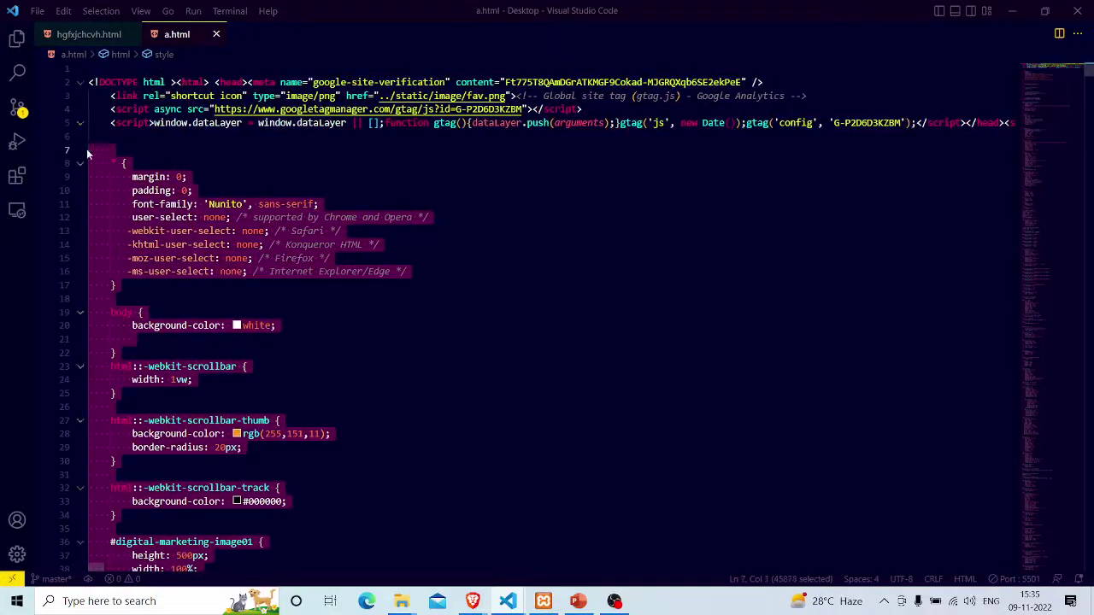
{"action": "key", "text": "Delete"}
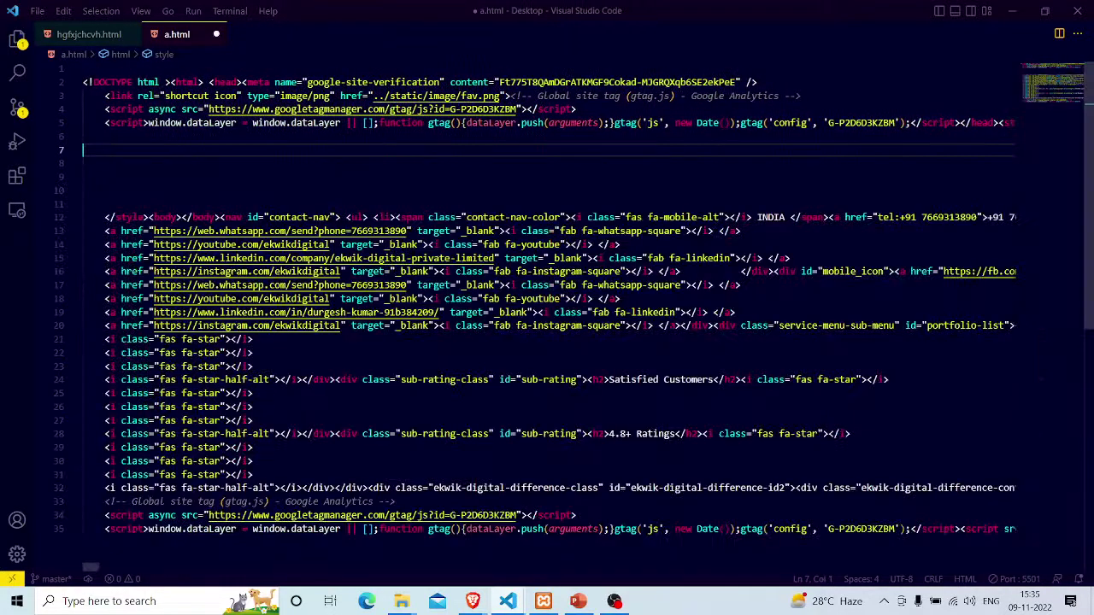
{"action": "key", "text": "ctrl+s"}
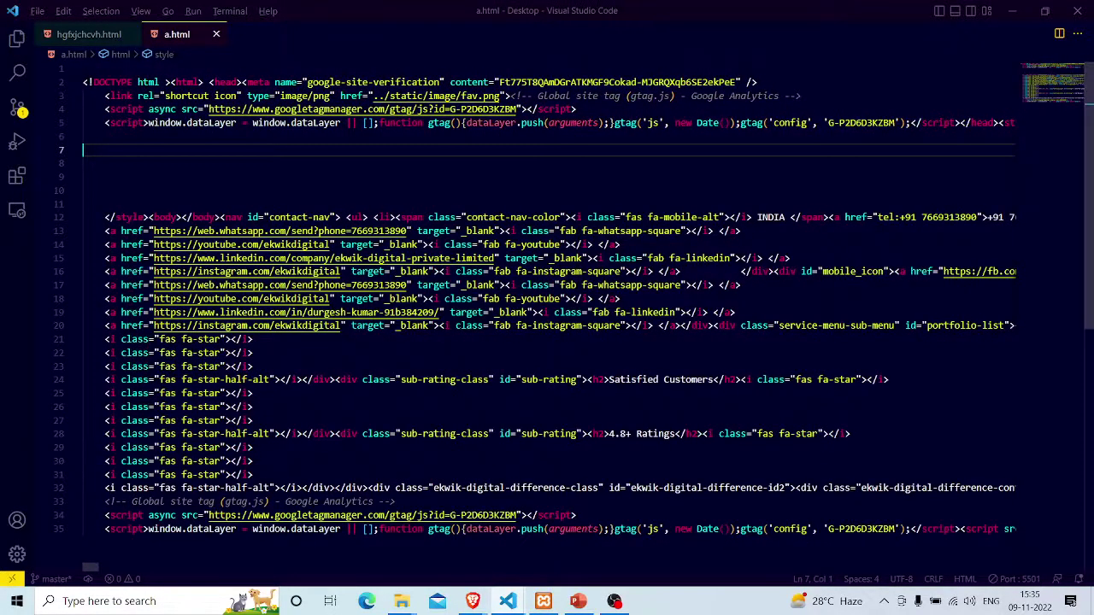
{"action": "key", "text": "alt+Tab"}
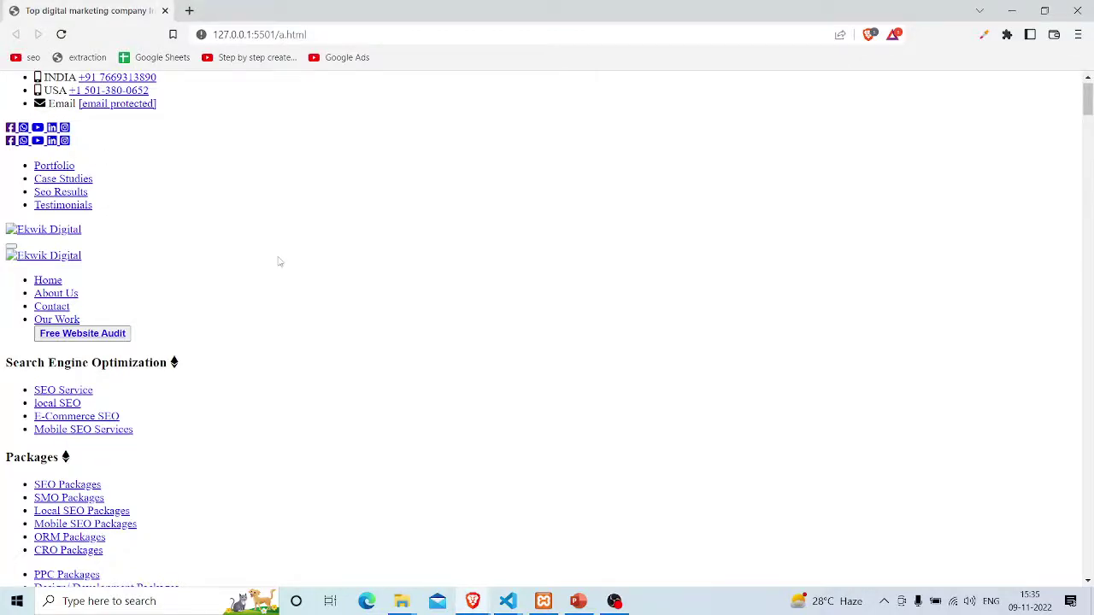
{"action": "scroll", "coordinate": [278, 261], "scroll_direction": "down", "scroll_amount": 10}
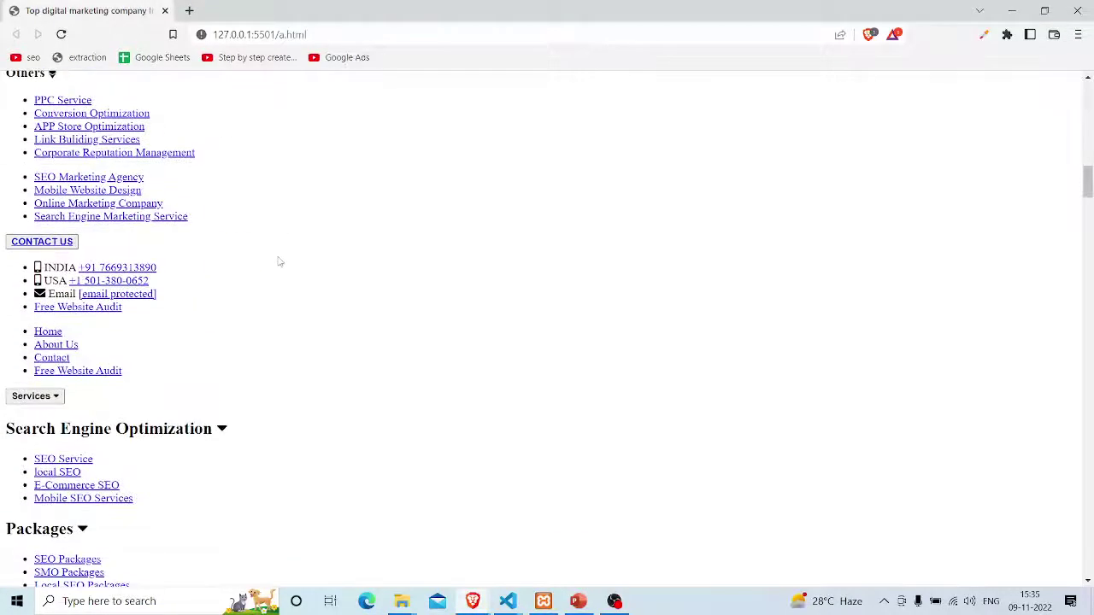
{"action": "scroll", "coordinate": [279, 260], "scroll_direction": "down", "scroll_amount": 15}
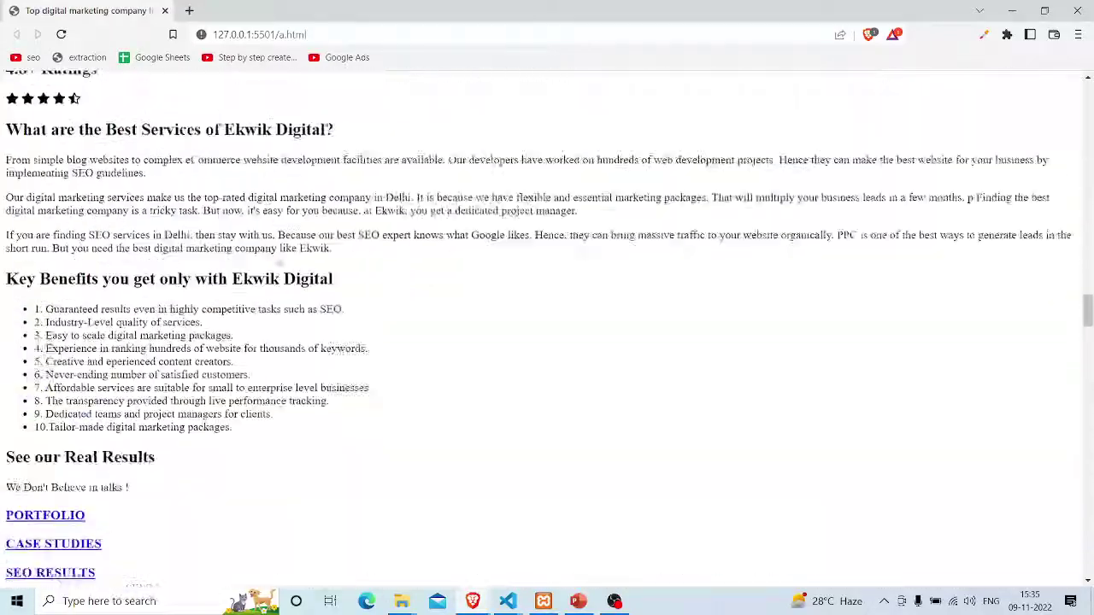
{"action": "scroll", "coordinate": [279, 260], "scroll_direction": "up", "scroll_amount": 15}
{"action": "scroll", "coordinate": [279, 256], "scroll_direction": "down", "scroll_amount": 11}
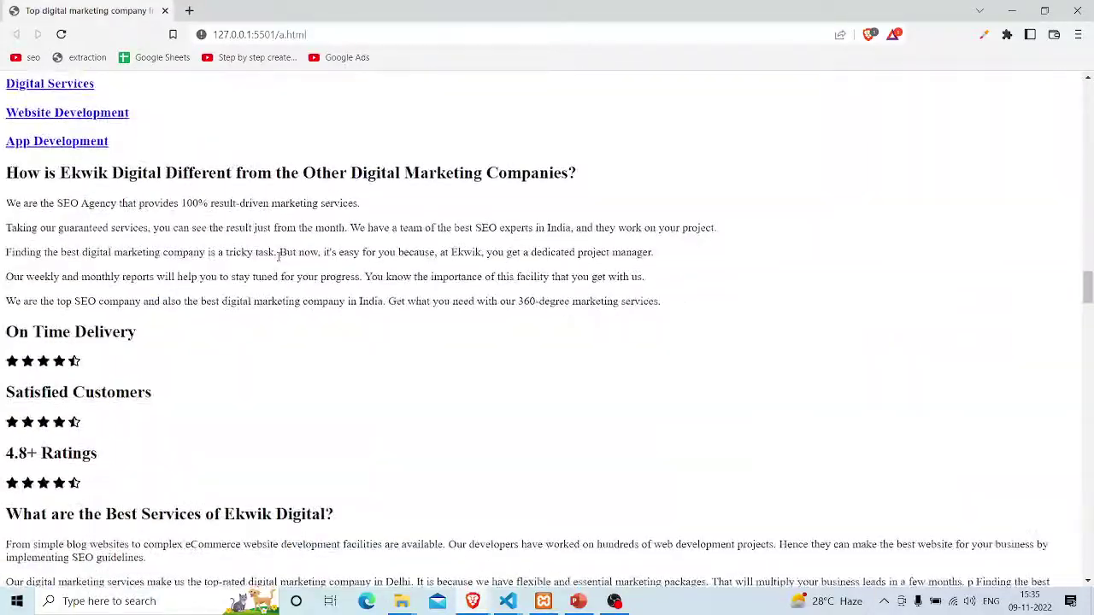
{"action": "scroll", "coordinate": [279, 256], "scroll_direction": "up", "scroll_amount": 1}
{"action": "scroll", "coordinate": [278, 257], "scroll_direction": "down", "scroll_amount": 8}
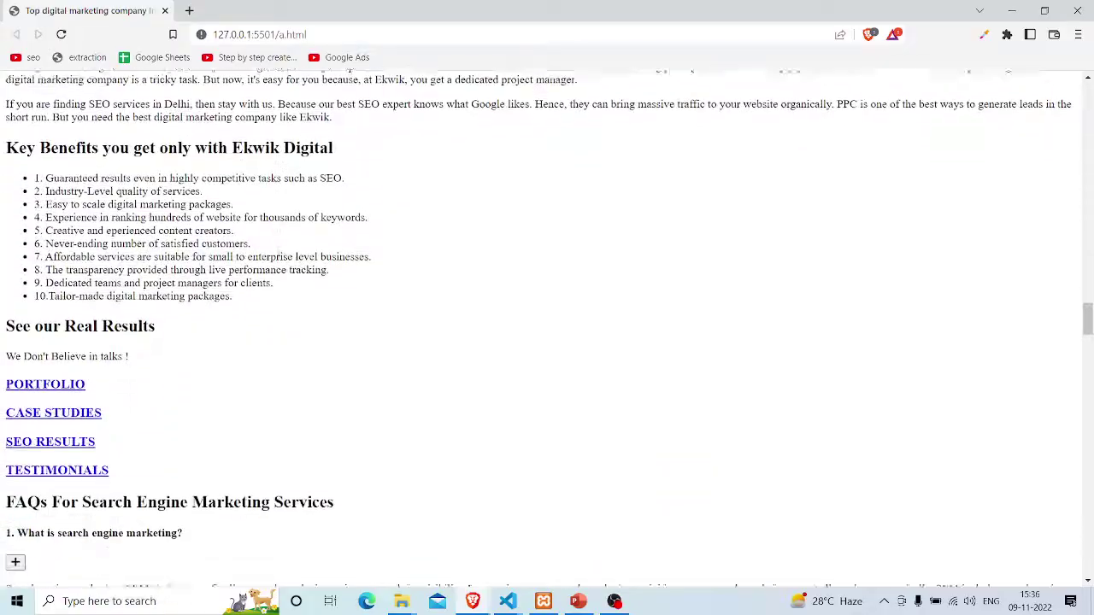
Undo the CSS deletion in a.html, save, and check the restyled page in Brave
{"action": "key", "text": "alt+Tab"}
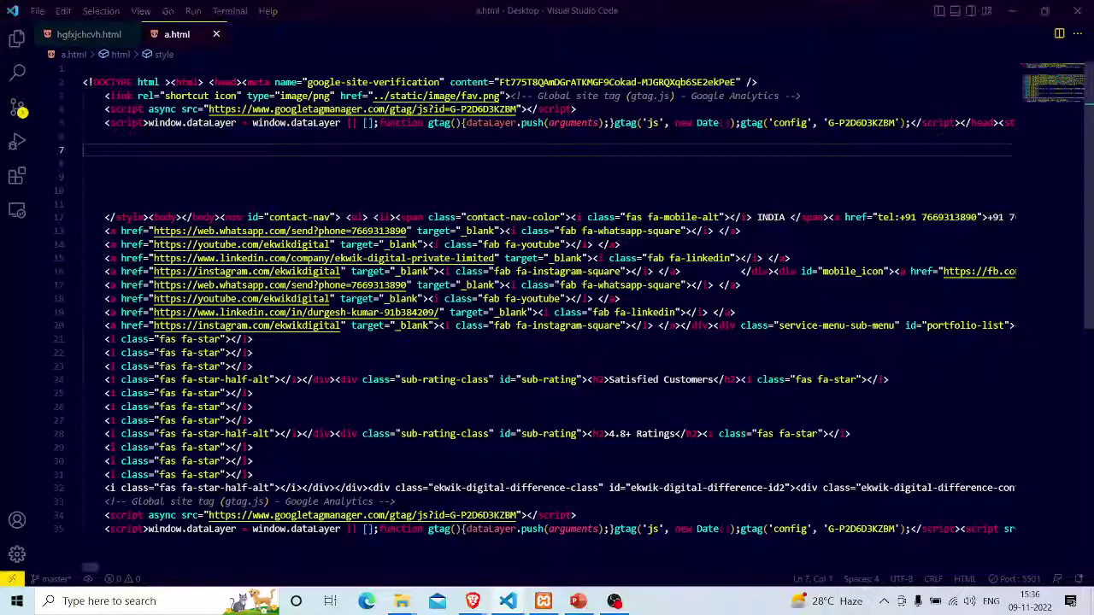
{"action": "key", "text": "ctrl+z"}
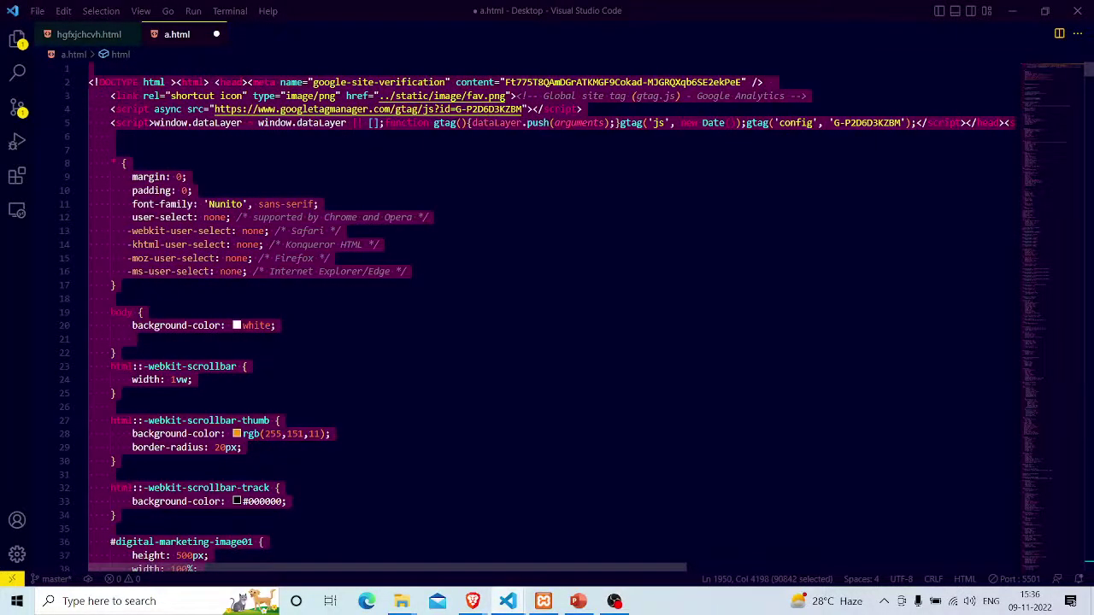
{"action": "left_click", "coordinate": [584, 316]}
{"action": "key", "text": "ctrl+s"}
{"action": "key", "text": "alt+Tab"}
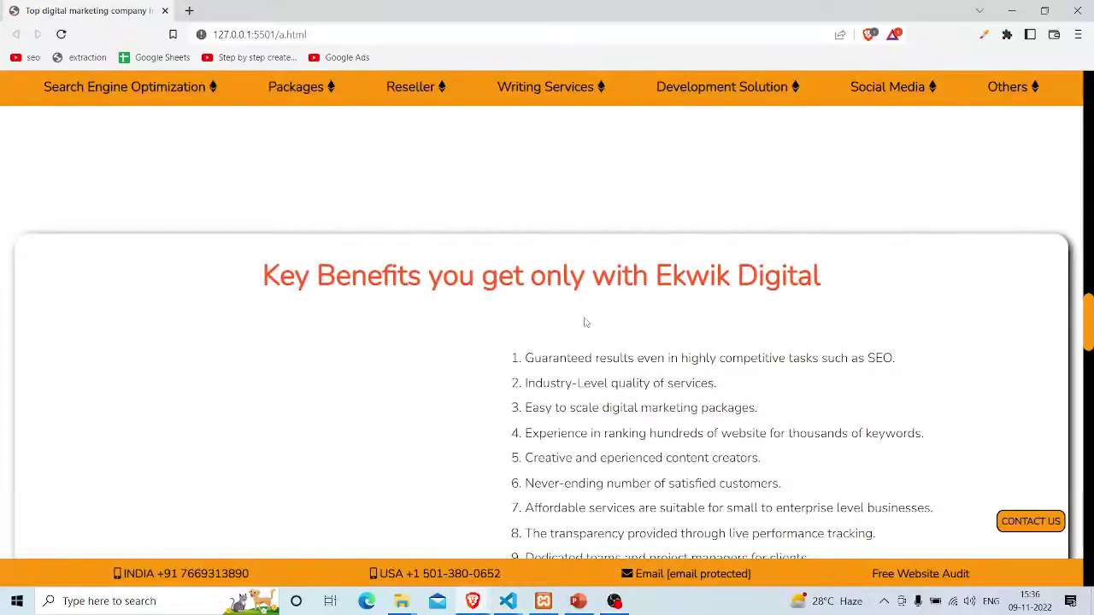
{"action": "scroll", "coordinate": [671, 481], "scroll_direction": "up", "scroll_amount": 10}
{"action": "mouse_move", "coordinate": [538, 94]}
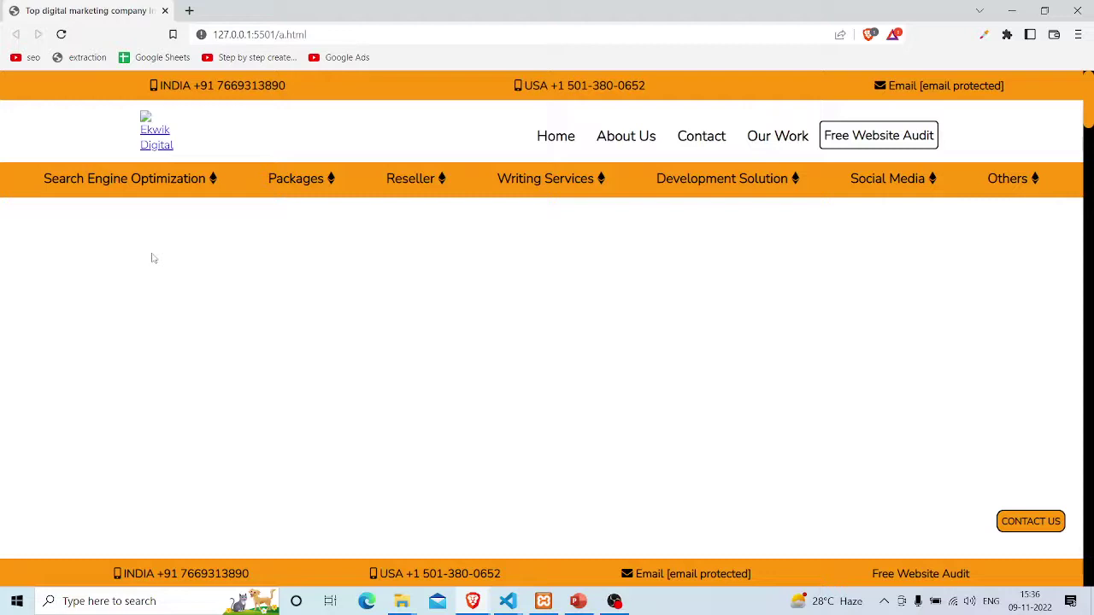
Scroll a.html down to the closing CSS rules at the end of the style block
{"action": "key", "text": "alt+Tab"}
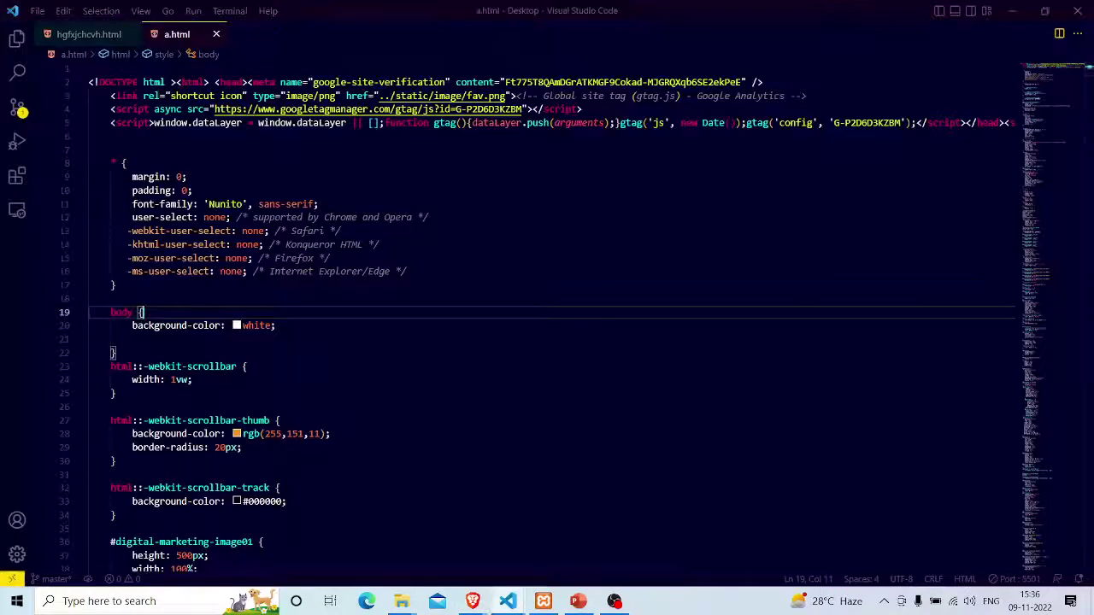
{"action": "scroll", "coordinate": [547, 308], "scroll_direction": "down", "scroll_amount": 3}
{"action": "scroll", "coordinate": [547, 316], "scroll_direction": "down", "scroll_amount": 3}
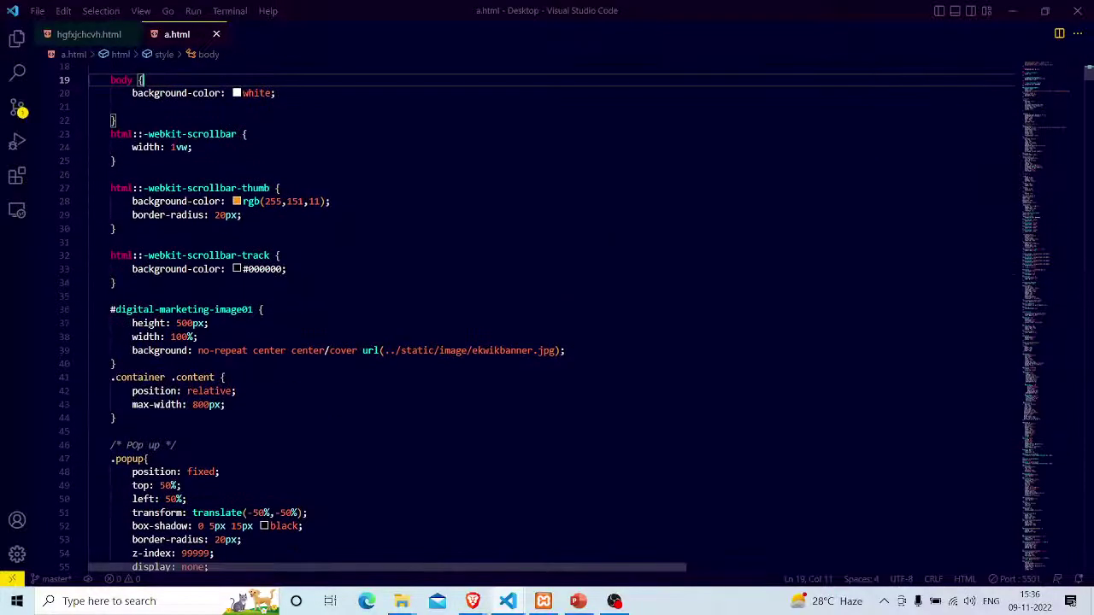
{"action": "scroll", "coordinate": [547, 317], "scroll_direction": "down", "scroll_amount": 5}
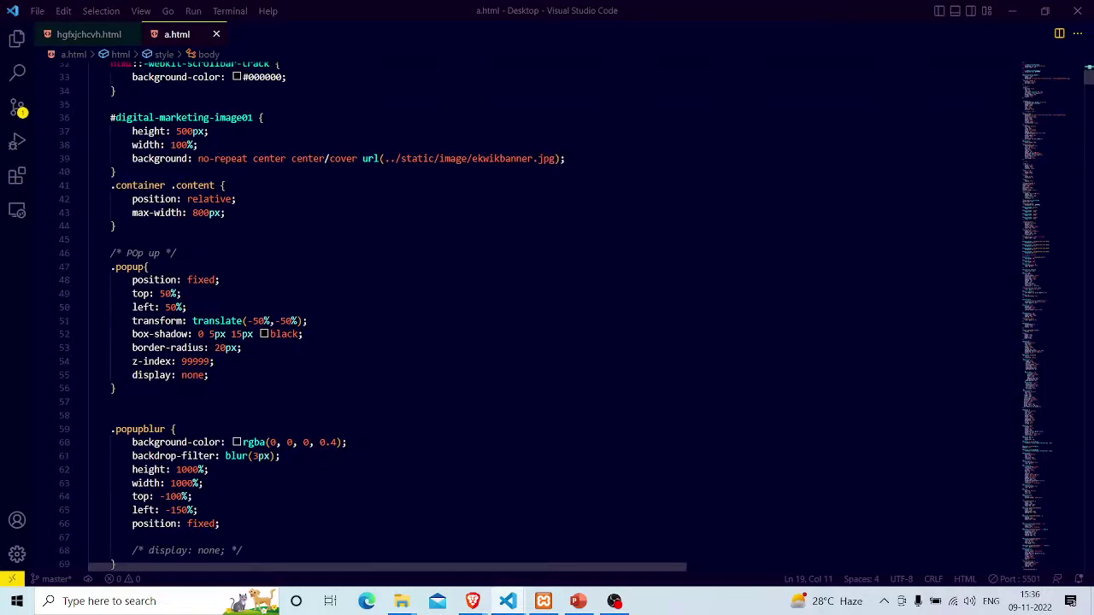
{"action": "scroll", "coordinate": [1047, 247], "scroll_direction": "down", "scroll_amount": 20}
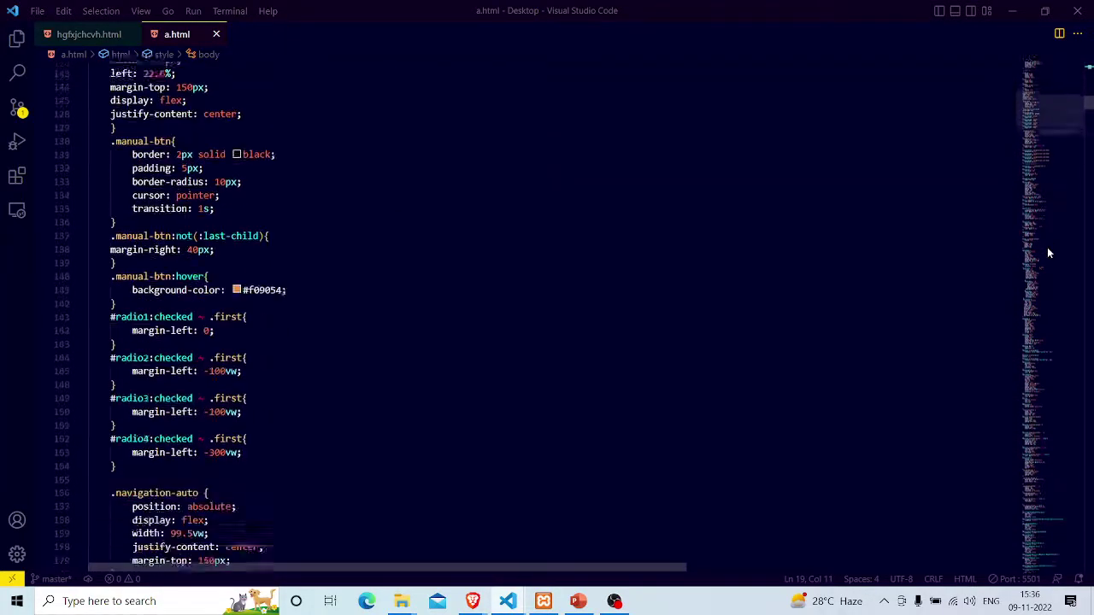
{"action": "scroll", "coordinate": [1047, 247], "scroll_direction": "down", "scroll_amount": 3}
{"action": "left_click_drag", "start_coordinate": [1089, 110], "coordinate": [1087, 485]}
{"action": "scroll", "coordinate": [547, 317], "scroll_direction": "down", "scroll_amount": 20}
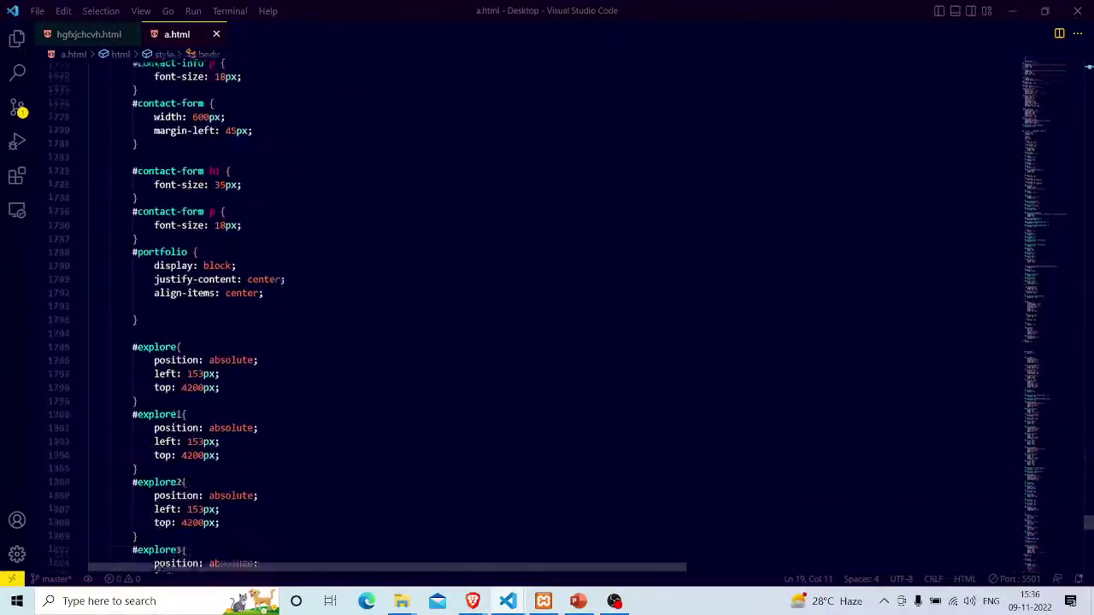
{"action": "scroll", "coordinate": [547, 317], "scroll_direction": "up", "scroll_amount": 7}
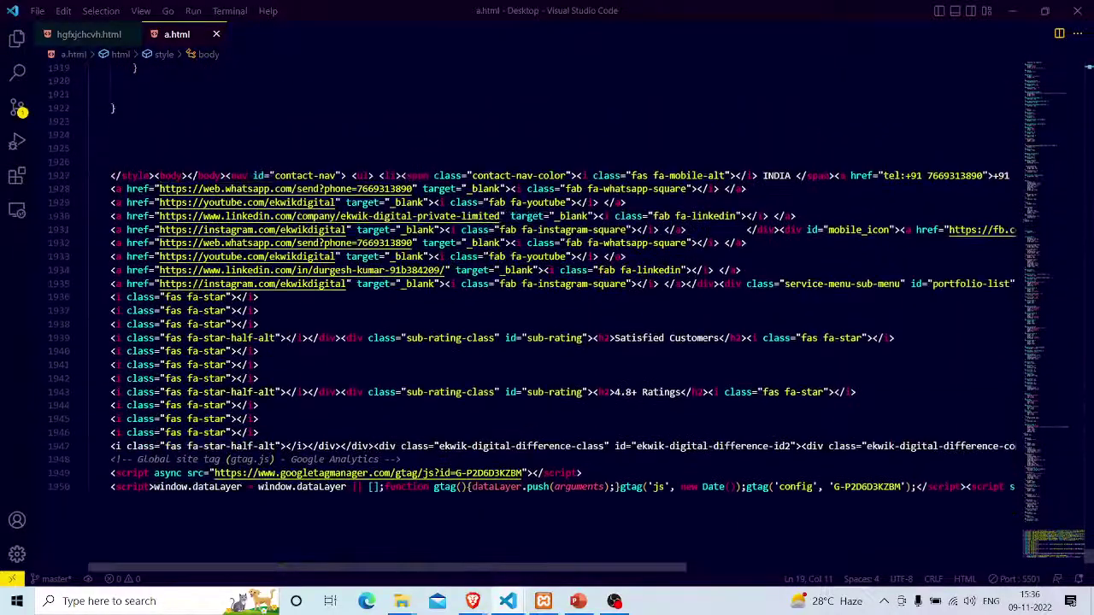
Review the star markup on lines 1936–1946, place the caret on empty line 1921, and compare with the browser
{"action": "left_click_drag", "start_coordinate": [89, 298], "coordinate": [259, 433]}
{"action": "left_click", "coordinate": [259, 433]}
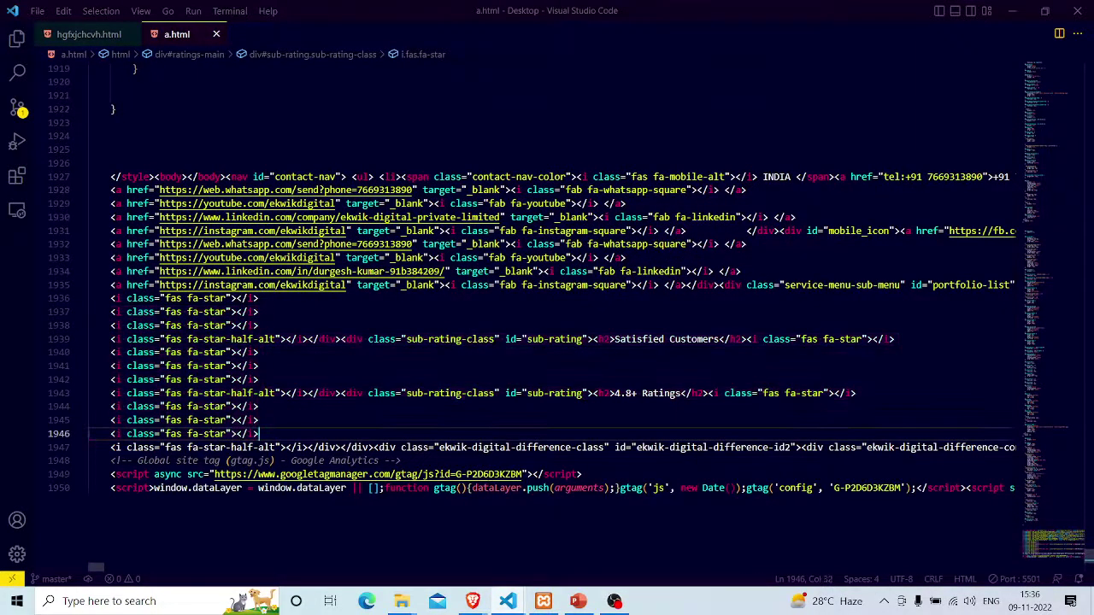
{"action": "scroll", "coordinate": [547, 316], "scroll_direction": "up", "scroll_amount": 7}
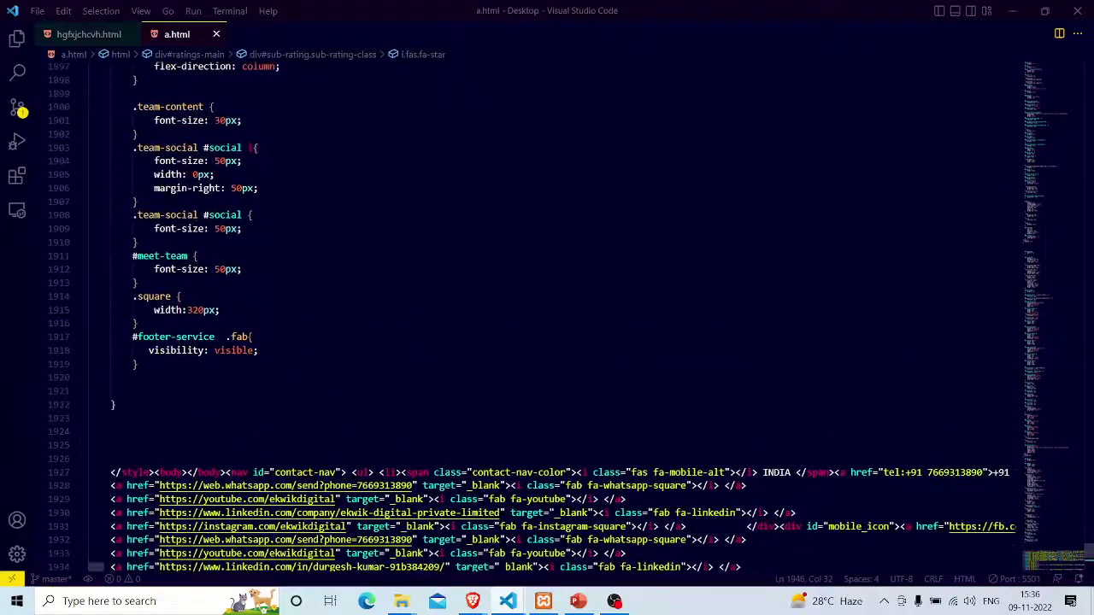
{"action": "left_click_drag", "start_coordinate": [136, 377], "coordinate": [139, 202]}
{"action": "scroll", "coordinate": [139, 202], "scroll_direction": "down", "scroll_amount": 8}
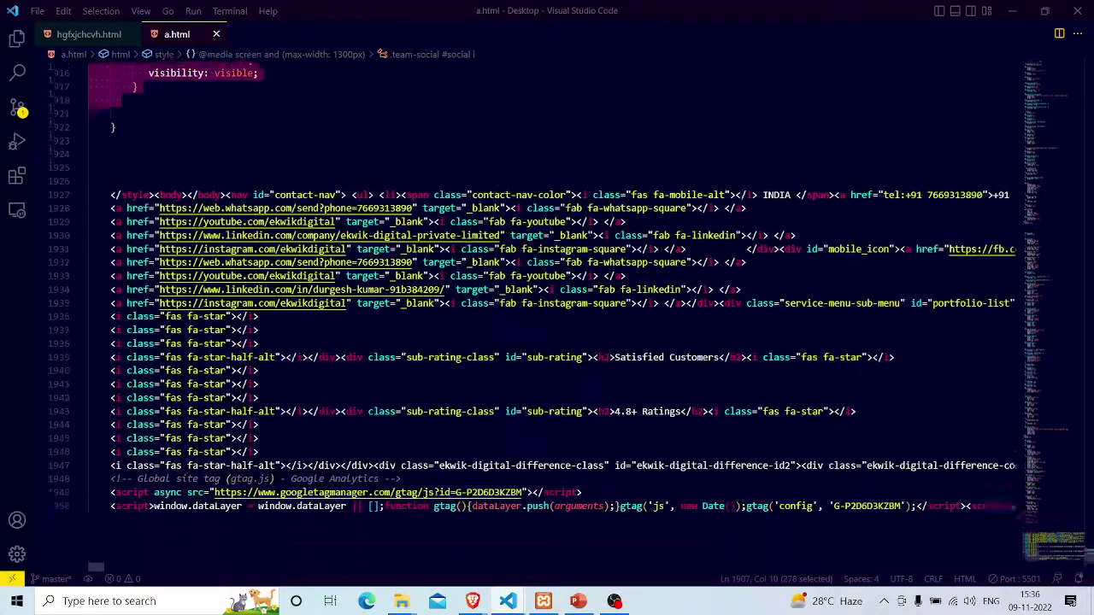
{"action": "scroll", "coordinate": [119, 272], "scroll_direction": "up", "scroll_amount": 3}
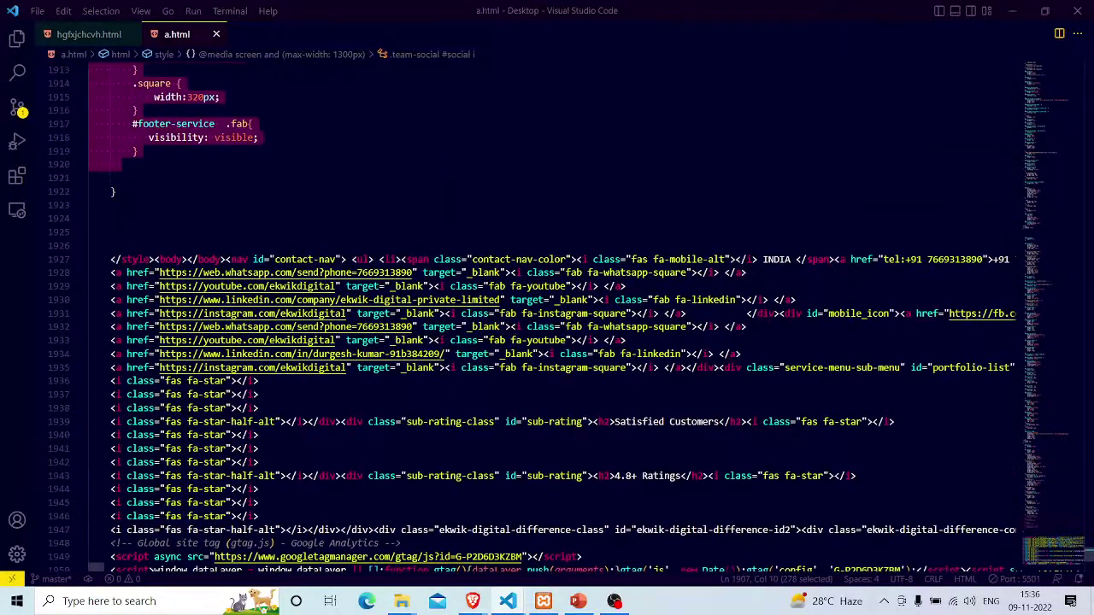
{"action": "left_click", "coordinate": [111, 179]}
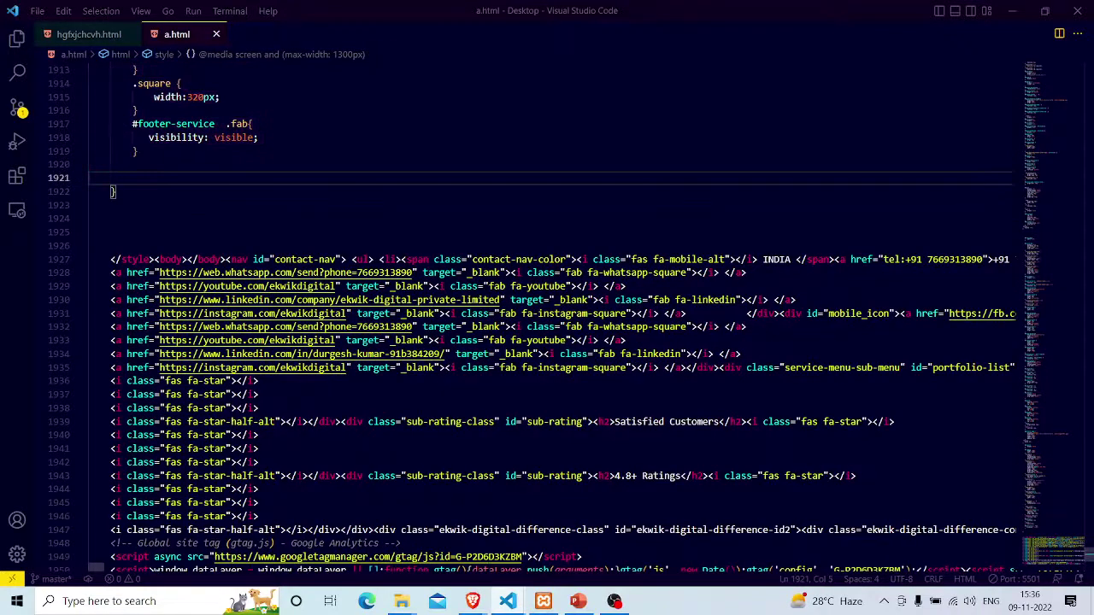
{"action": "key", "text": "alt+Tab"}
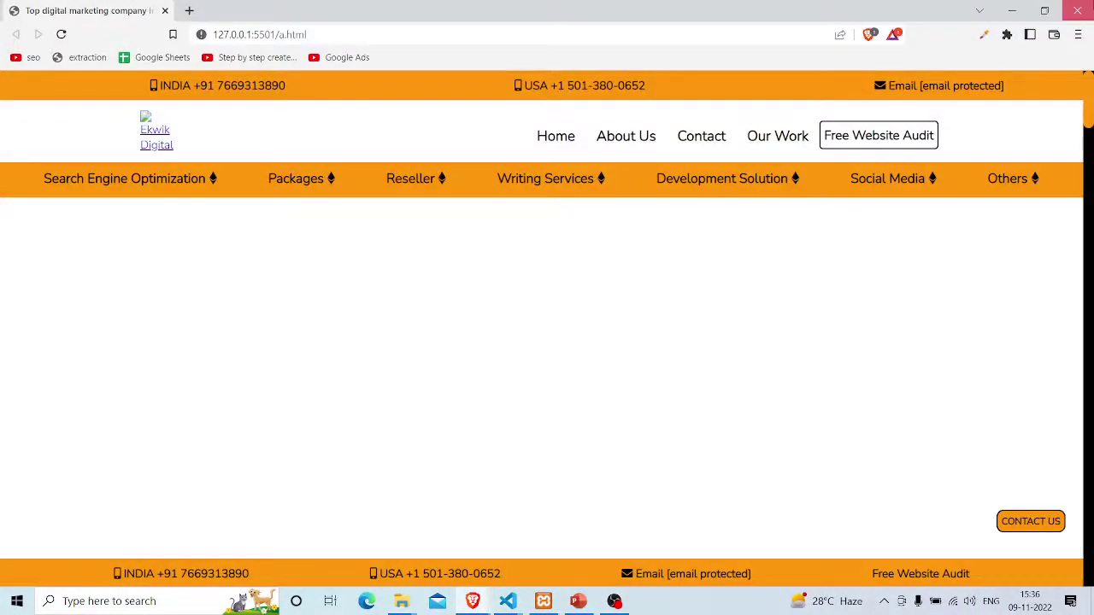
{"action": "key", "text": "alt+Tab"}
{"action": "key", "text": "alt+Tab"}
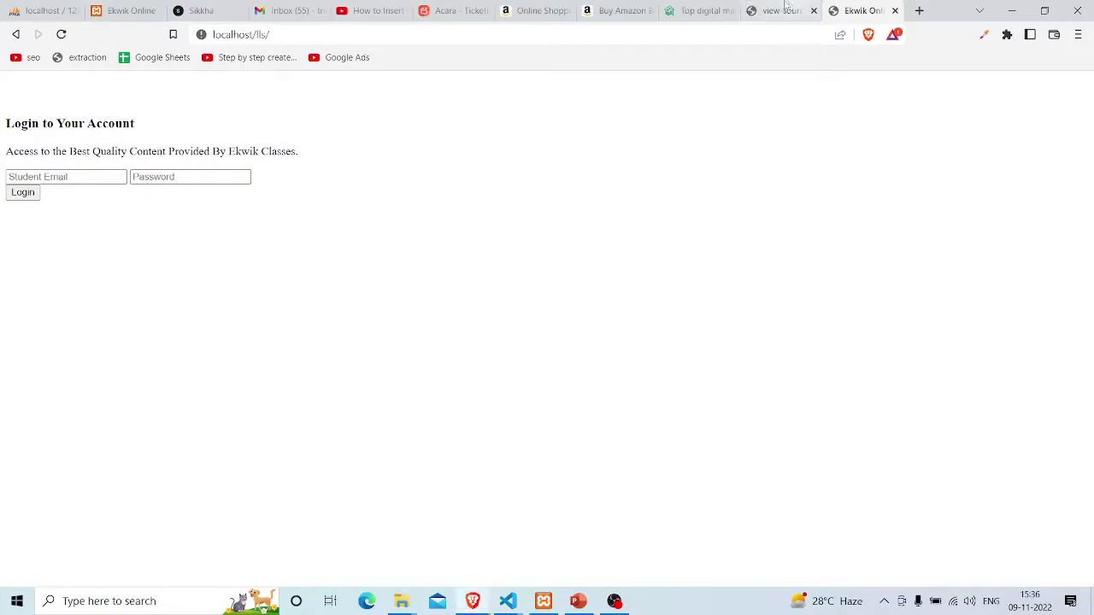
Switch to the ekwikdigital.com home page tab and scroll to its FAQ section
{"action": "left_click", "coordinate": [780, 10]}
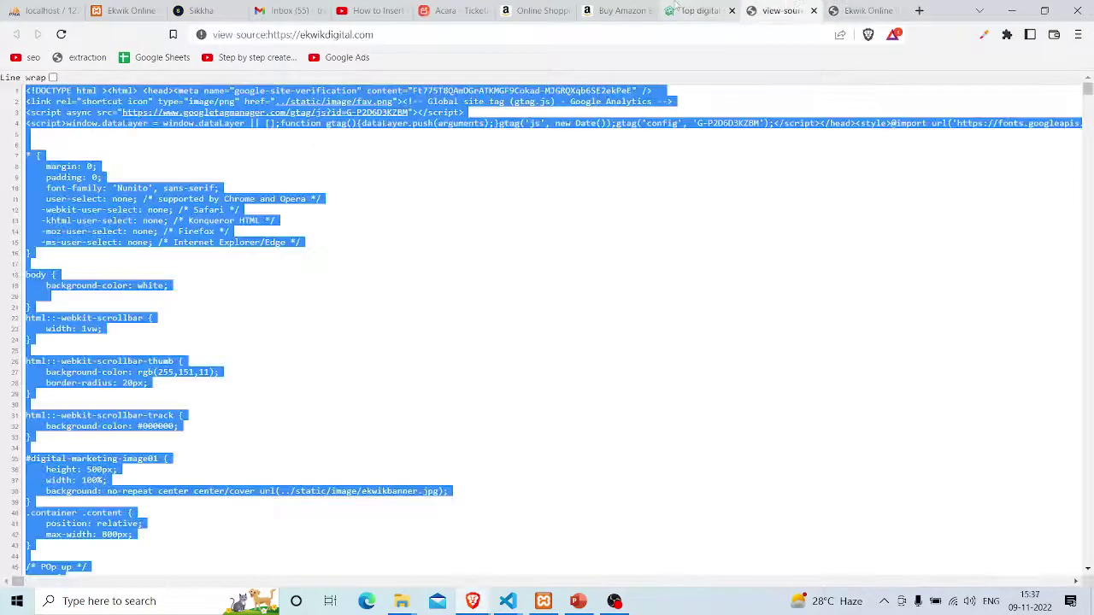
{"action": "left_click", "coordinate": [676, 6]}
{"action": "scroll", "coordinate": [471, 274], "scroll_direction": "down", "scroll_amount": 15}
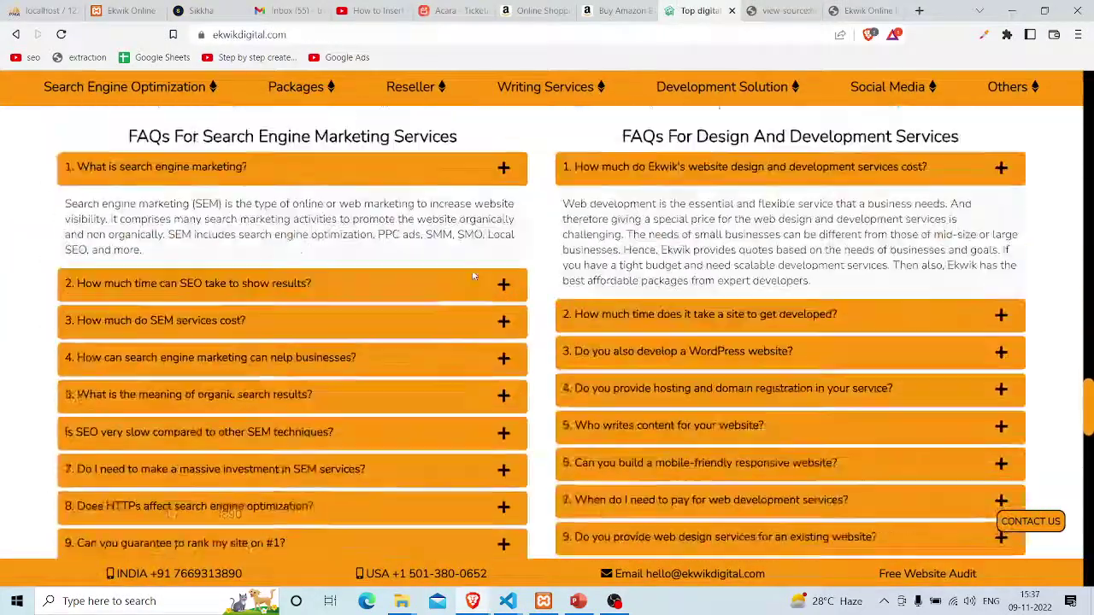
{"action": "scroll", "coordinate": [479, 275], "scroll_direction": "down", "scroll_amount": 2}
{"action": "scroll", "coordinate": [492, 342], "scroll_direction": "up", "scroll_amount": 3}
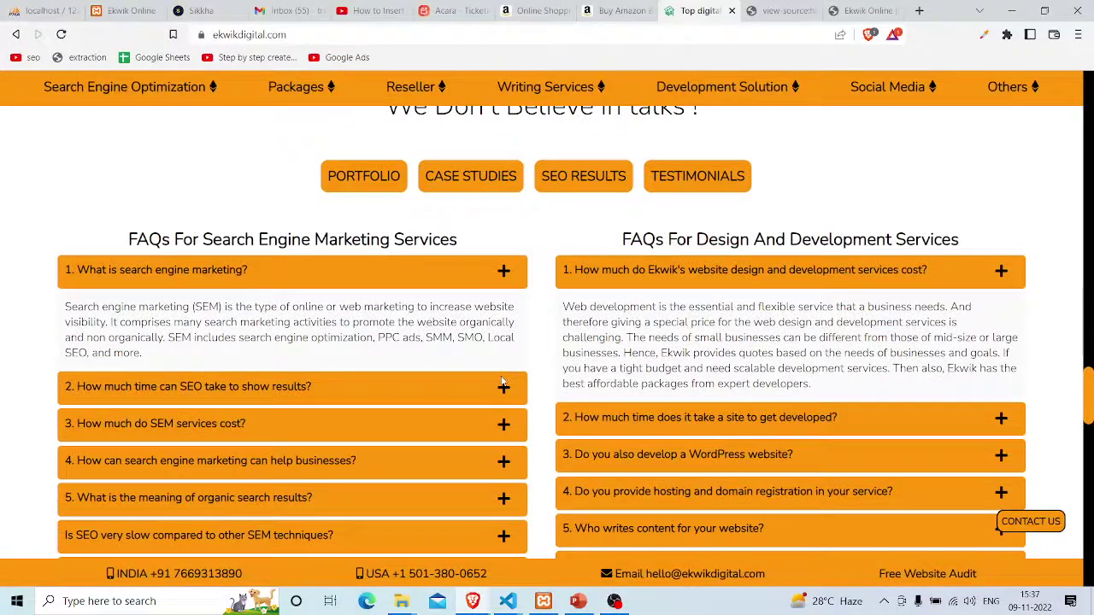
Expand and collapse the SEO timing and SEM cost FAQ answers
{"action": "left_click", "coordinate": [503, 387]}
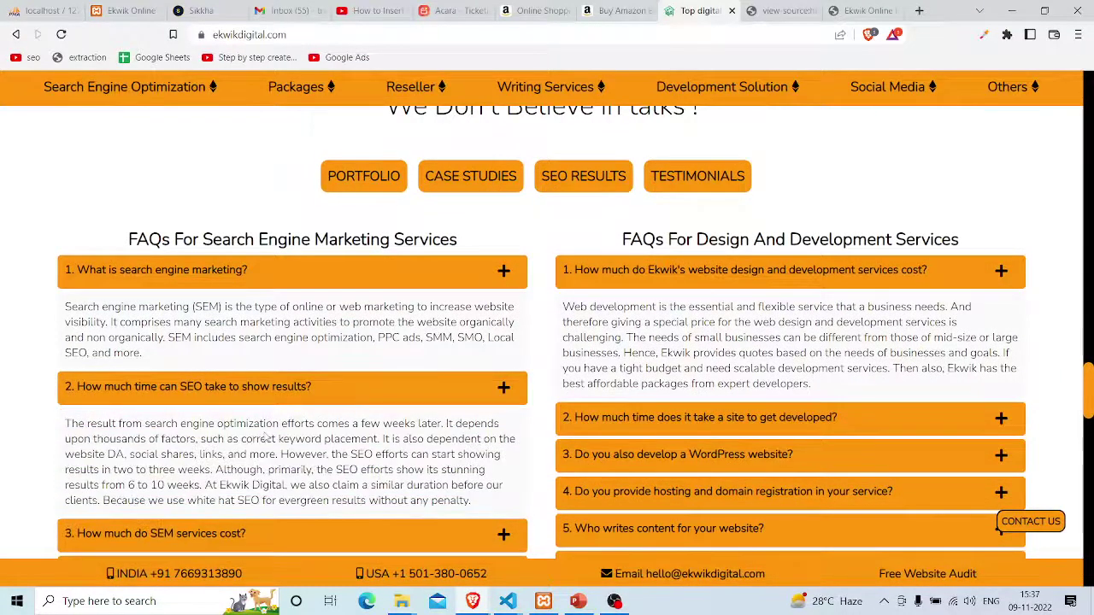
{"action": "scroll", "coordinate": [504, 384], "scroll_direction": "down", "scroll_amount": 1}
{"action": "scroll", "coordinate": [267, 436], "scroll_direction": "down", "scroll_amount": 1}
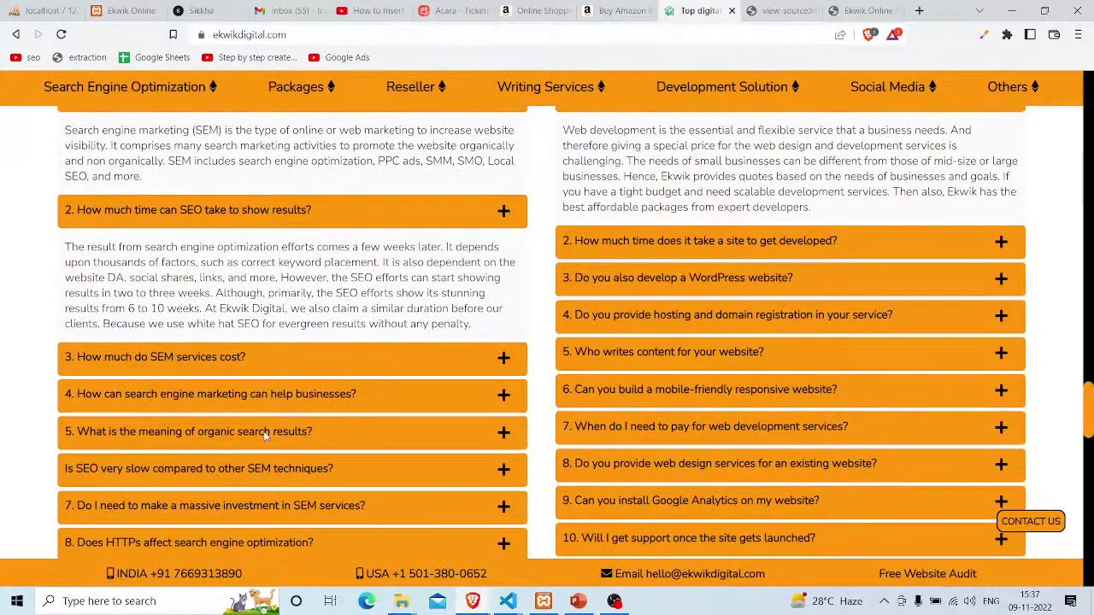
{"action": "left_click", "coordinate": [503, 357]}
{"action": "left_click", "coordinate": [504, 357]}
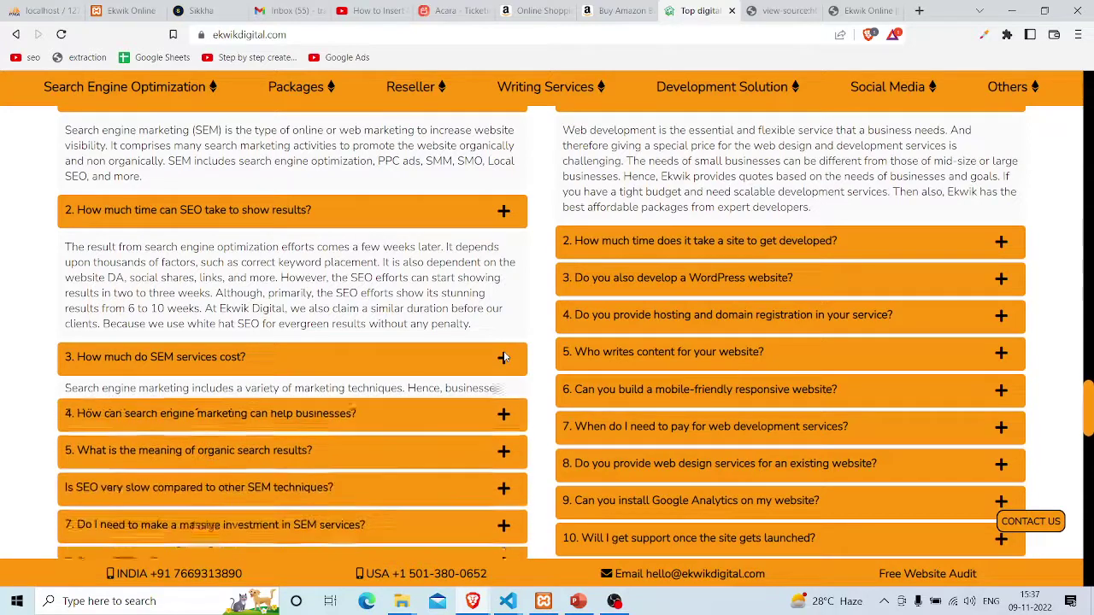
{"action": "left_click", "coordinate": [504, 210]}
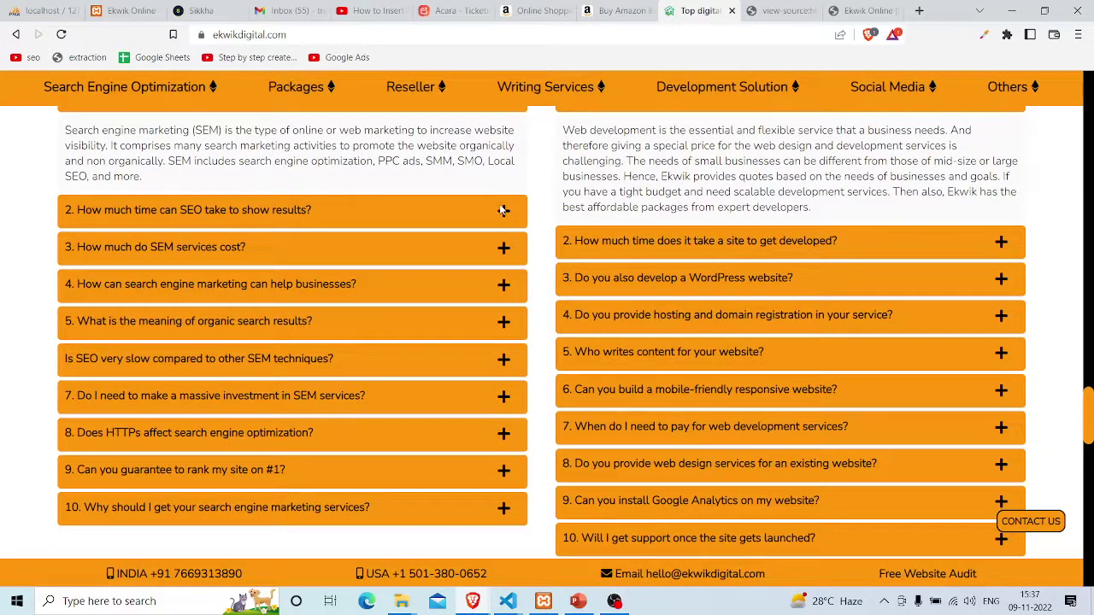
Reopen and close both FAQ answers once more, then bring PowerPoint forward
{"action": "key", "text": "alt+Tab"}
{"action": "left_click", "coordinate": [502, 213]}
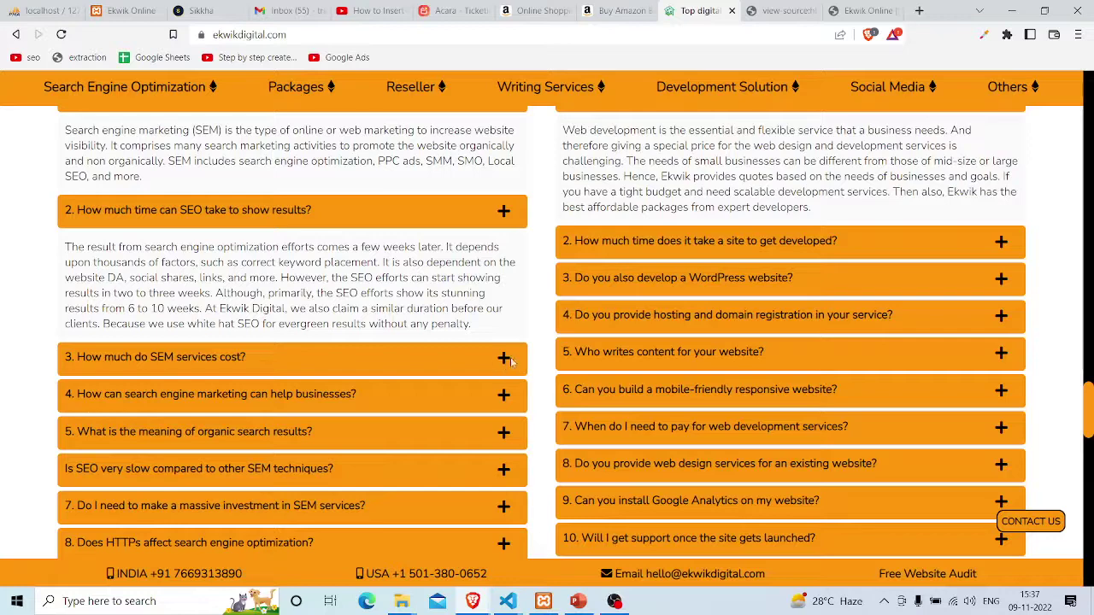
{"action": "left_click", "coordinate": [504, 358]}
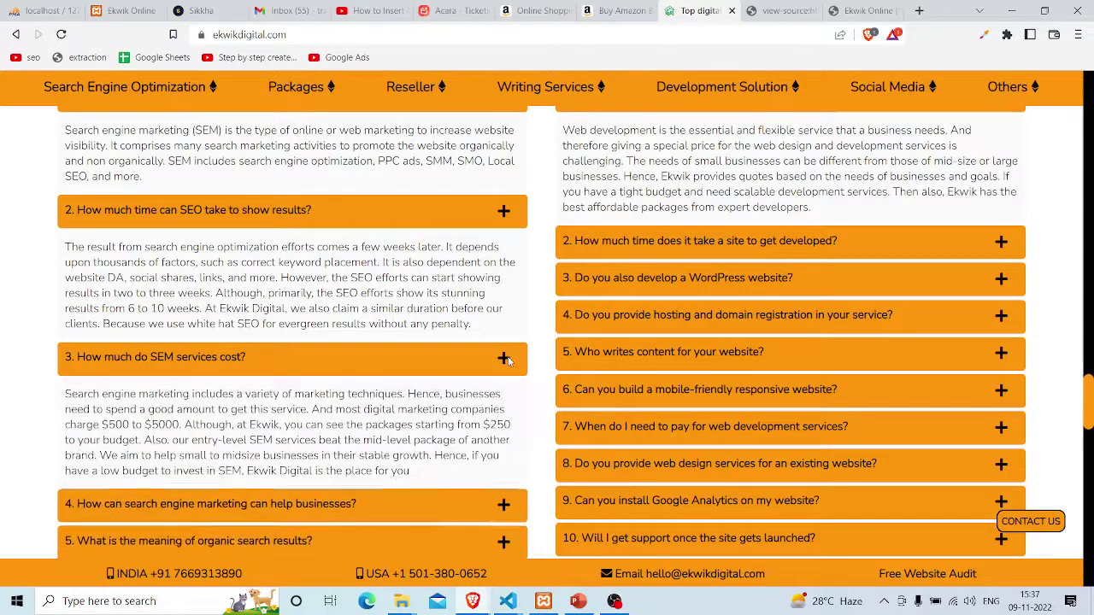
{"action": "left_click", "coordinate": [503, 358]}
{"action": "left_click", "coordinate": [504, 211]}
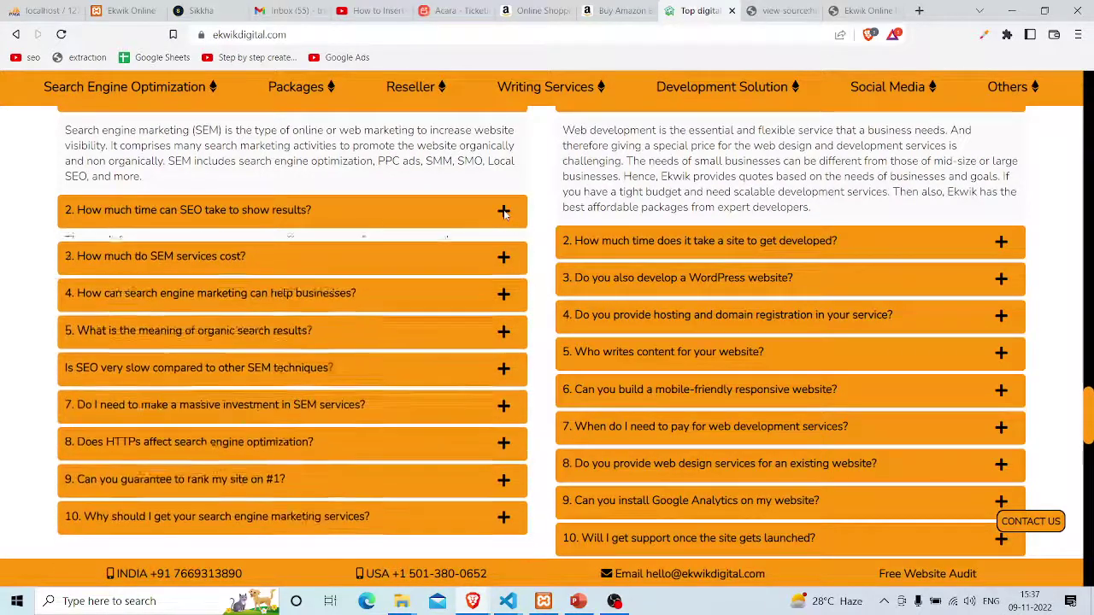
{"action": "key", "text": "alt+Tab"}
{"action": "key", "text": "alt+Tab"}
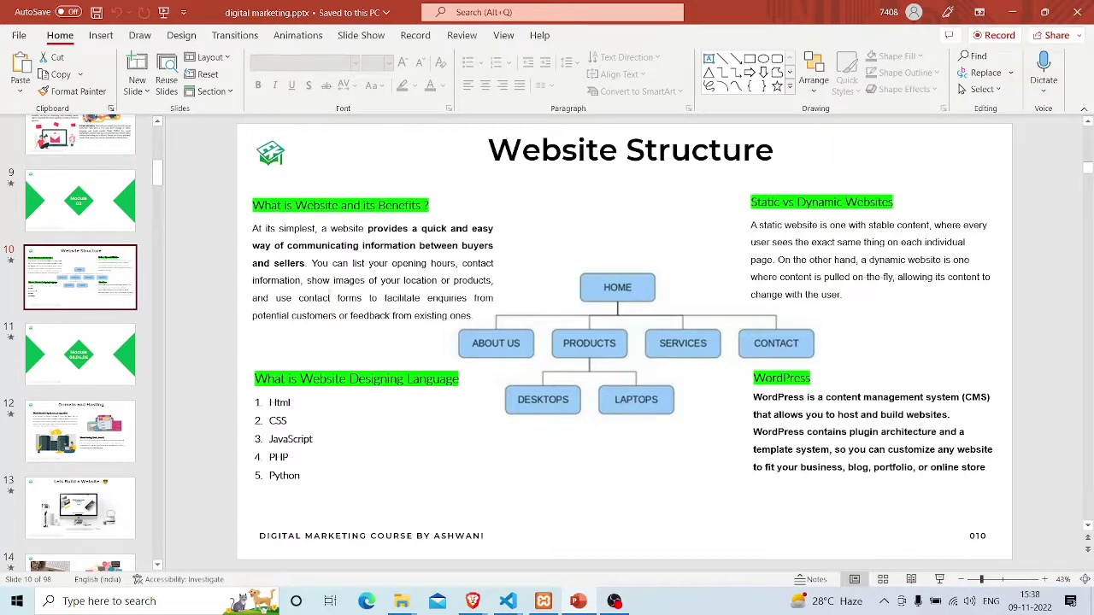
Scroll the slide thumbnails, then clear all windows away to show the desktop
{"action": "scroll", "coordinate": [84, 362], "scroll_direction": "down", "scroll_amount": 2}
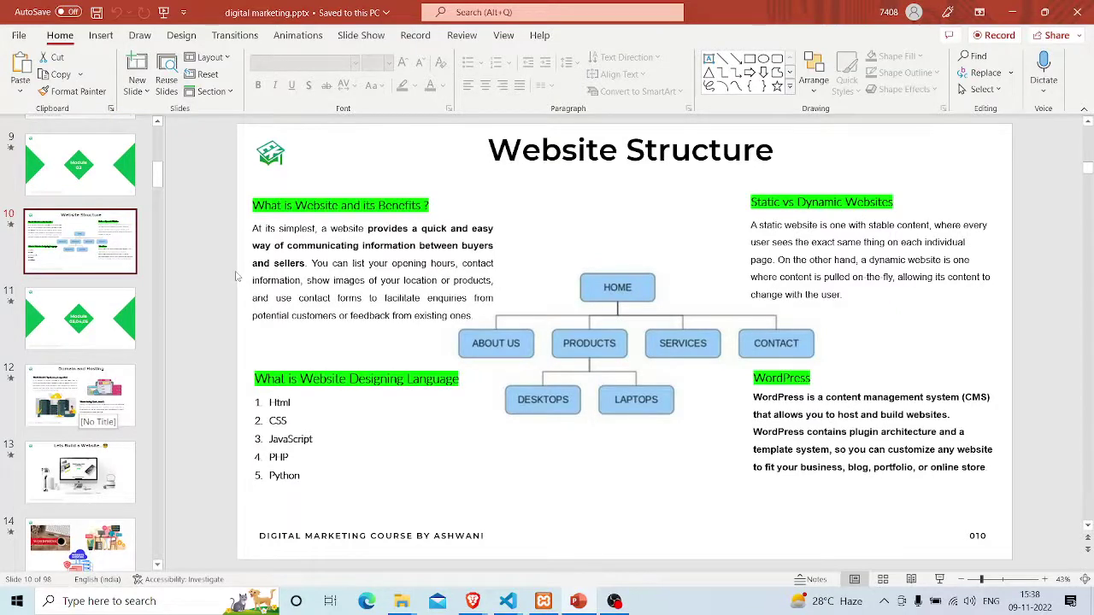
{"action": "key", "text": "super+d"}
Open the tic tac folder from the desktop and move its window to the upper left
{"action": "right_click", "coordinate": [328, 196]}
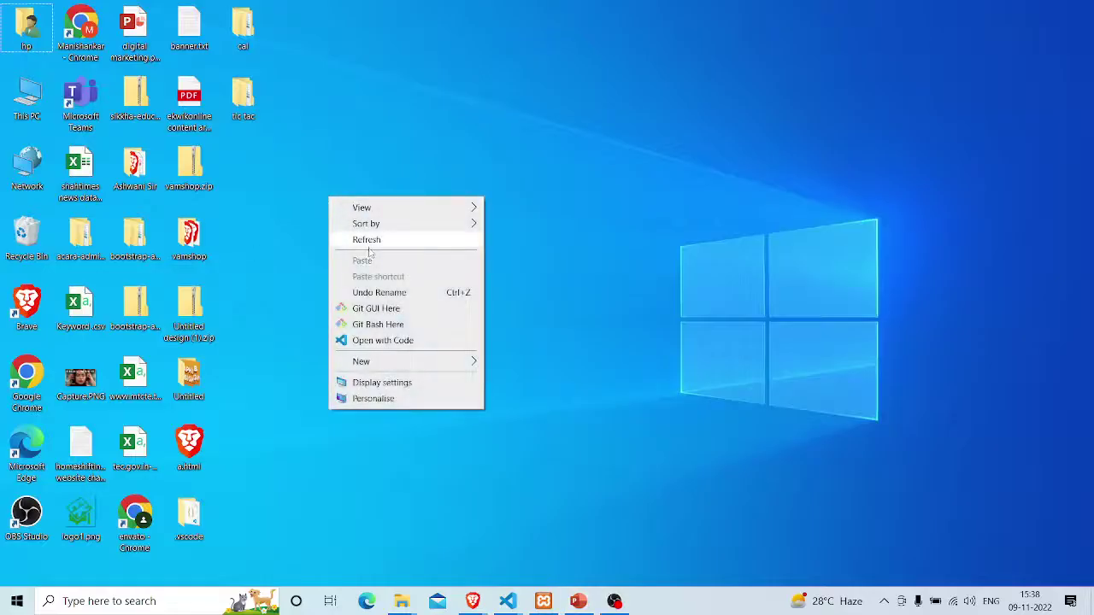
{"action": "left_click", "coordinate": [279, 214]}
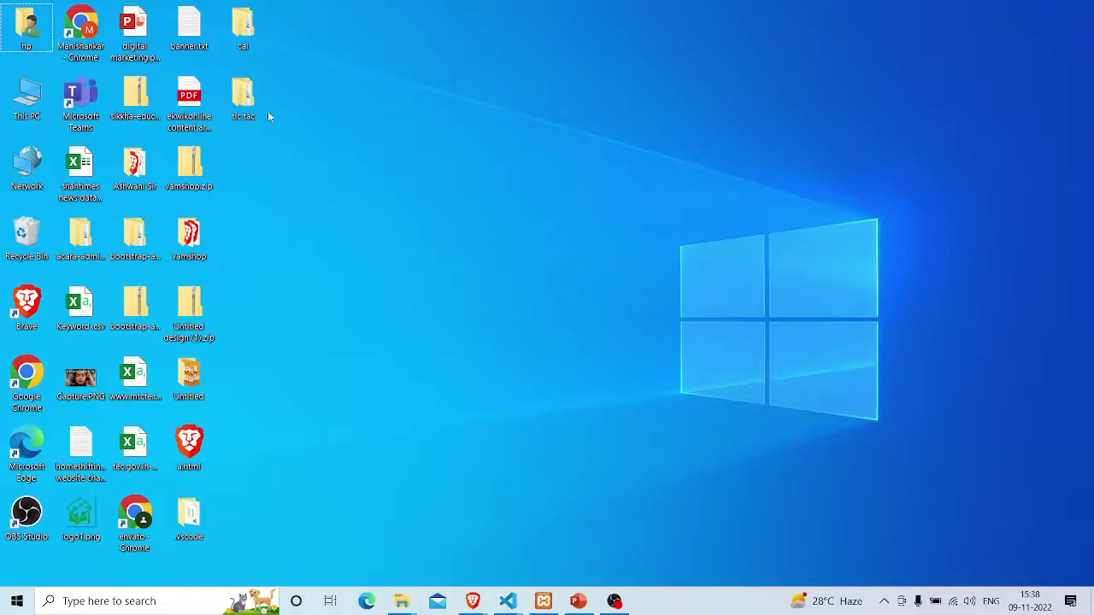
{"action": "double_click", "coordinate": [241, 103]}
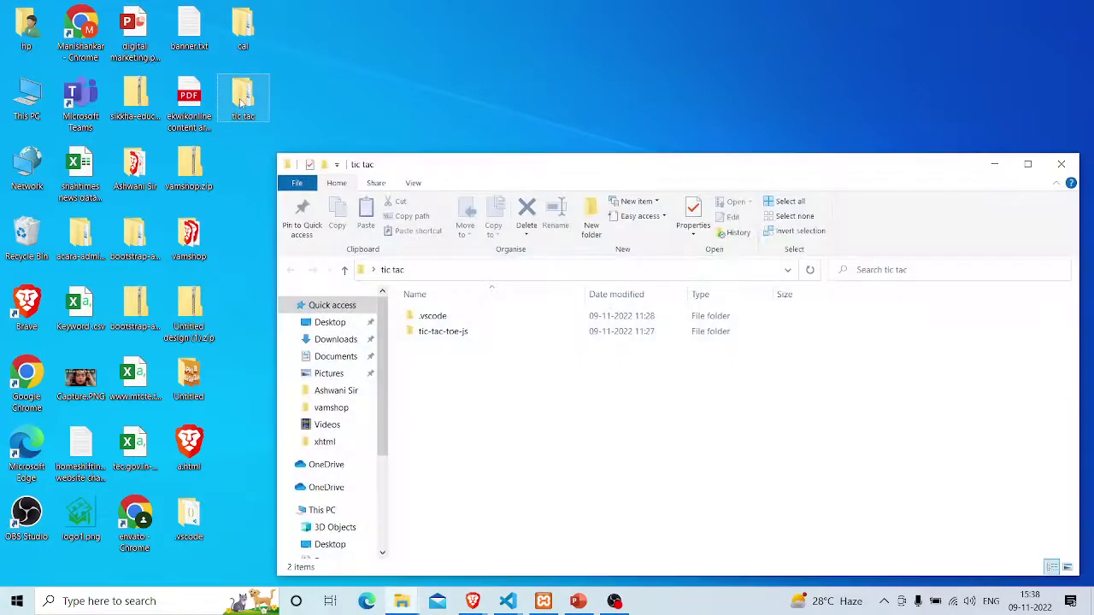
{"action": "left_click_drag", "start_coordinate": [544, 171], "coordinate": [316, 62]}
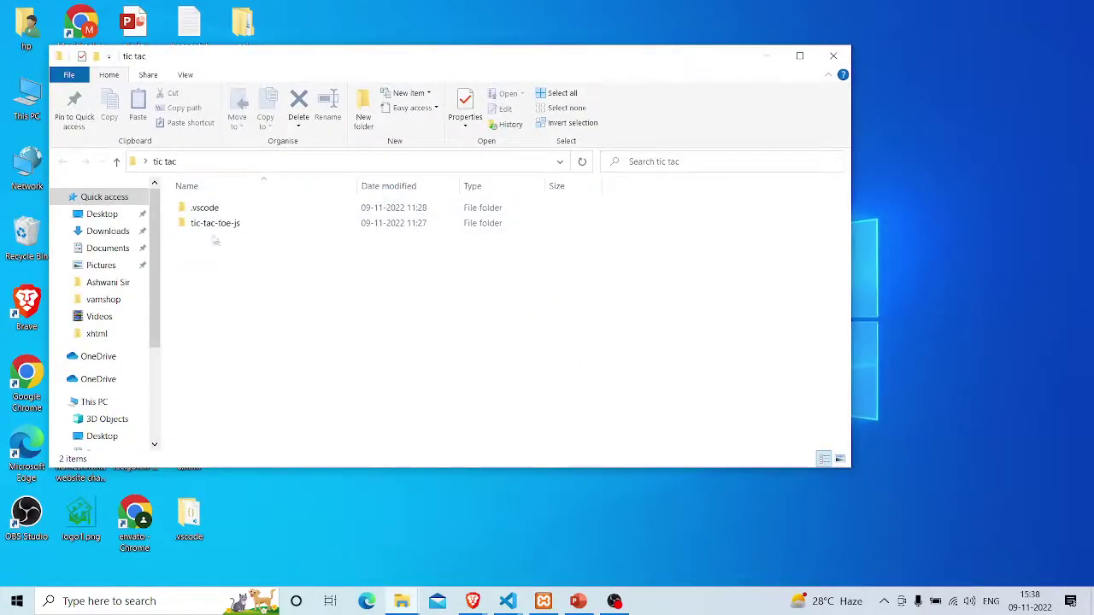
{"action": "left_click", "coordinate": [220, 223]}
{"action": "left_click", "coordinate": [224, 250]}
Create a new subfolder named 'a' inside tic tac
{"action": "left_click", "coordinate": [367, 120]}
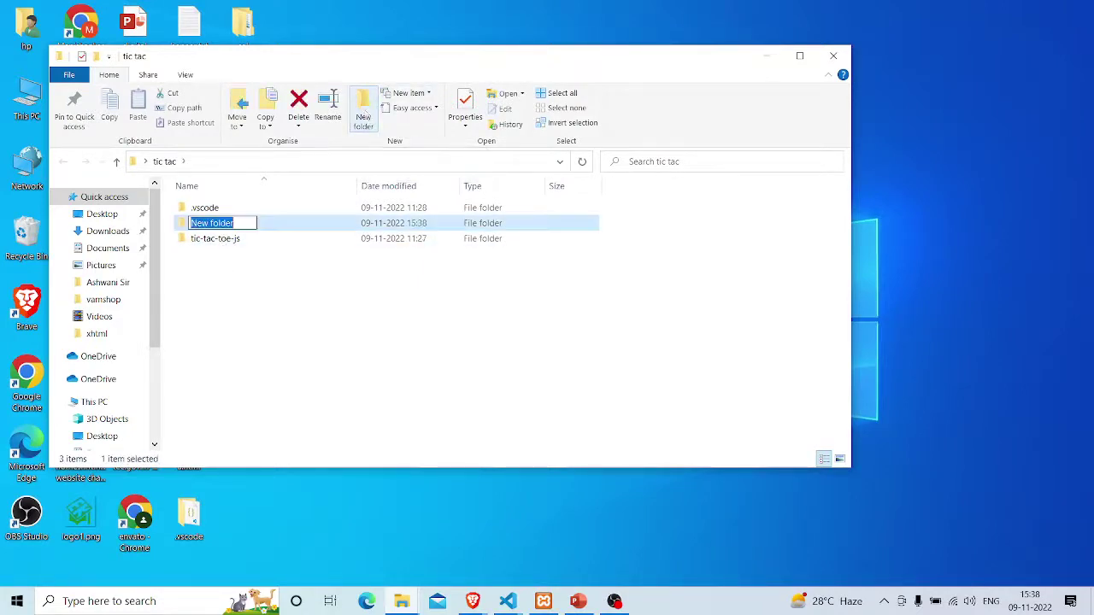
{"action": "type", "text": "a"}
{"action": "key", "text": "Return"}
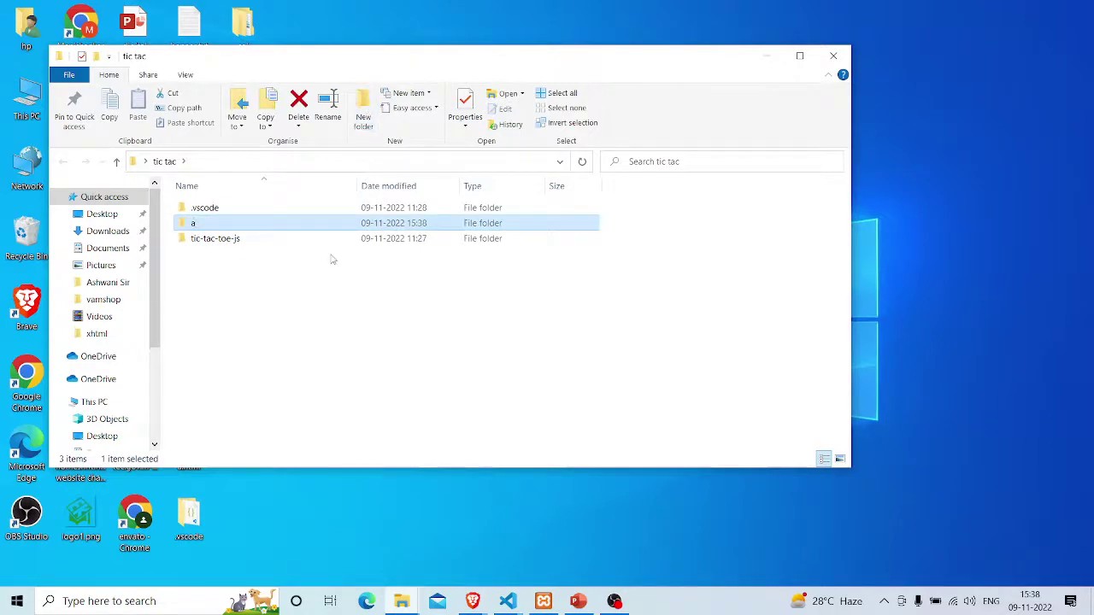
{"action": "left_click", "coordinate": [333, 259]}
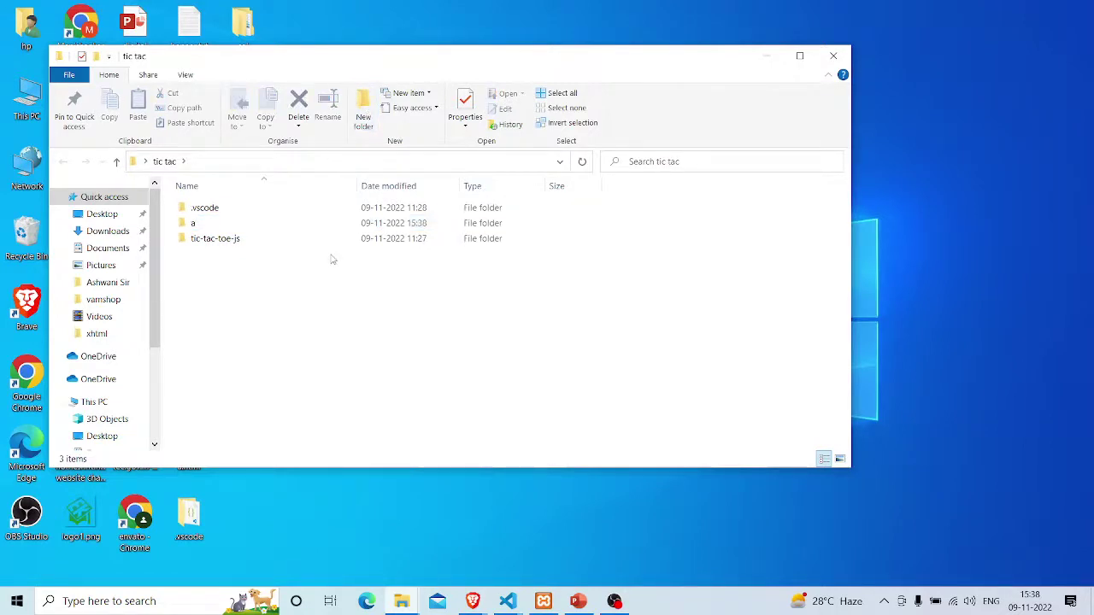
{"action": "left_click", "coordinate": [306, 159]}
Launch a Command Prompt in the tic tac folder with cmd and run mkdir b
{"action": "type", "text": "cmd"}
{"action": "key", "text": "Return"}
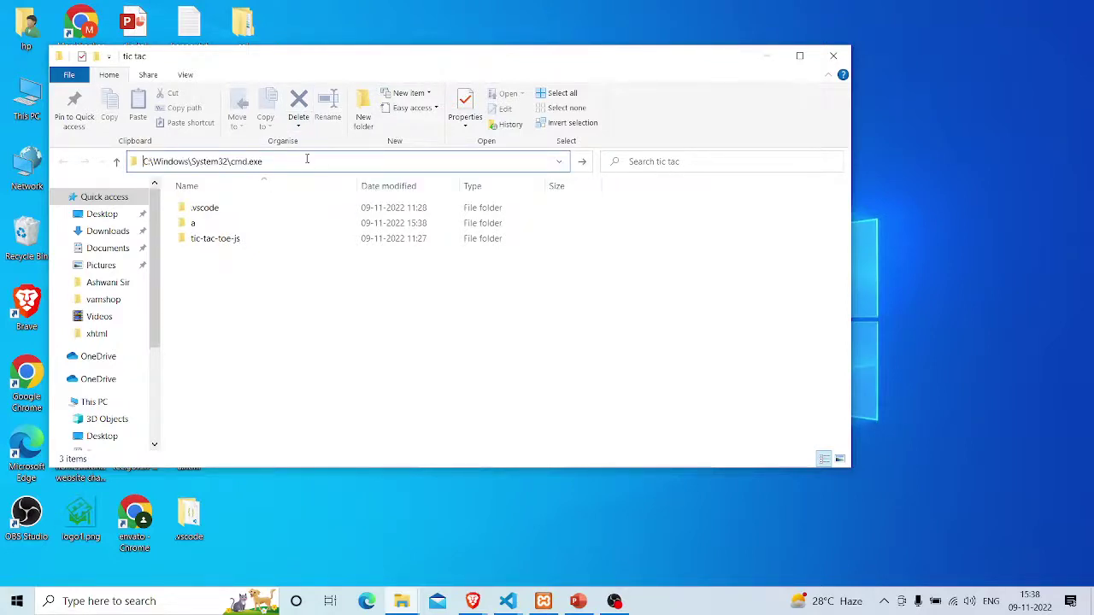
{"action": "left_click", "coordinate": [357, 58]}
{"action": "left_click_drag", "start_coordinate": [356, 58], "coordinate": [658, 101]}
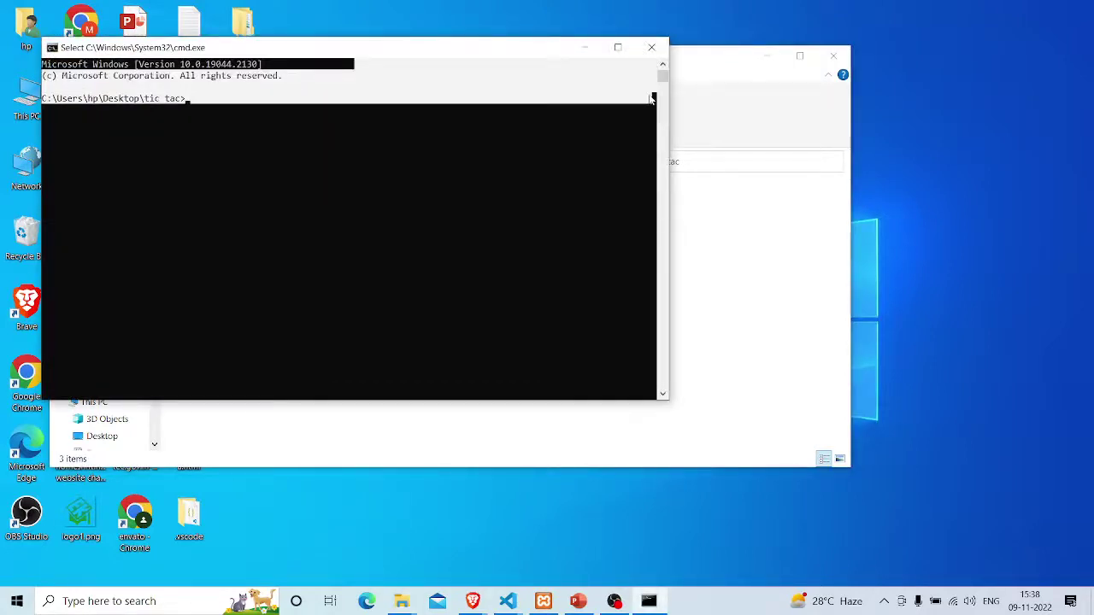
{"action": "left_click_drag", "start_coordinate": [517, 58], "coordinate": [832, 174]}
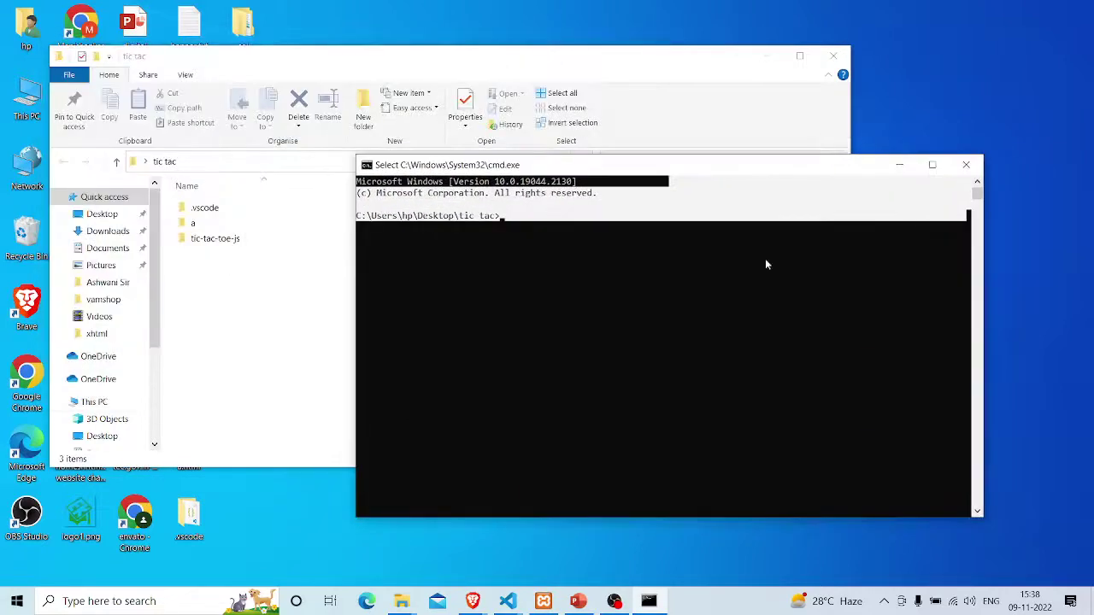
{"action": "left_click", "coordinate": [718, 330]}
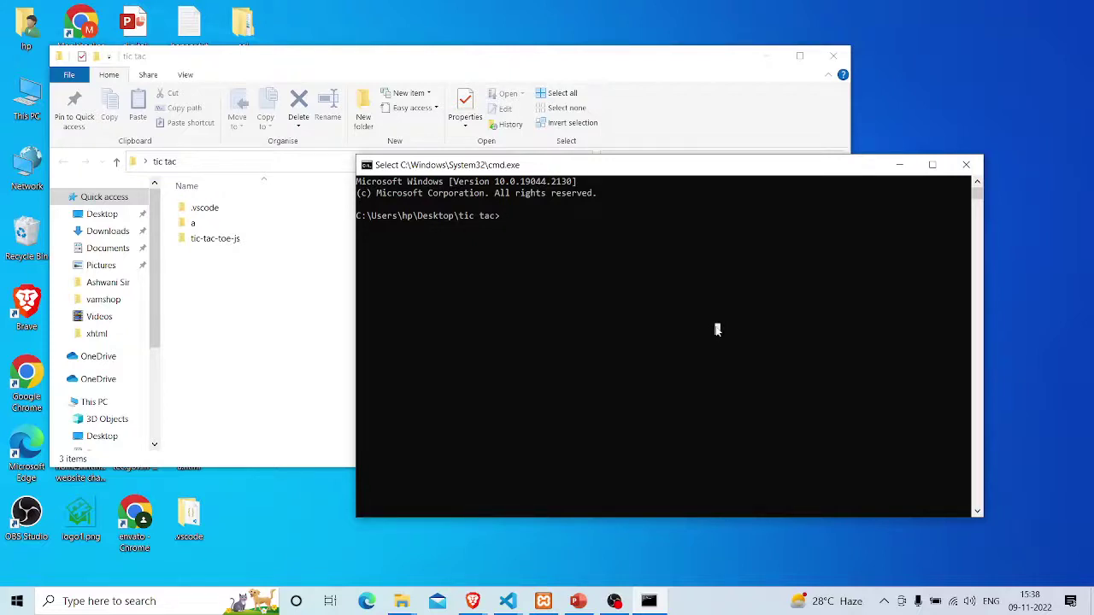
{"action": "type", "text": "mkdir"}
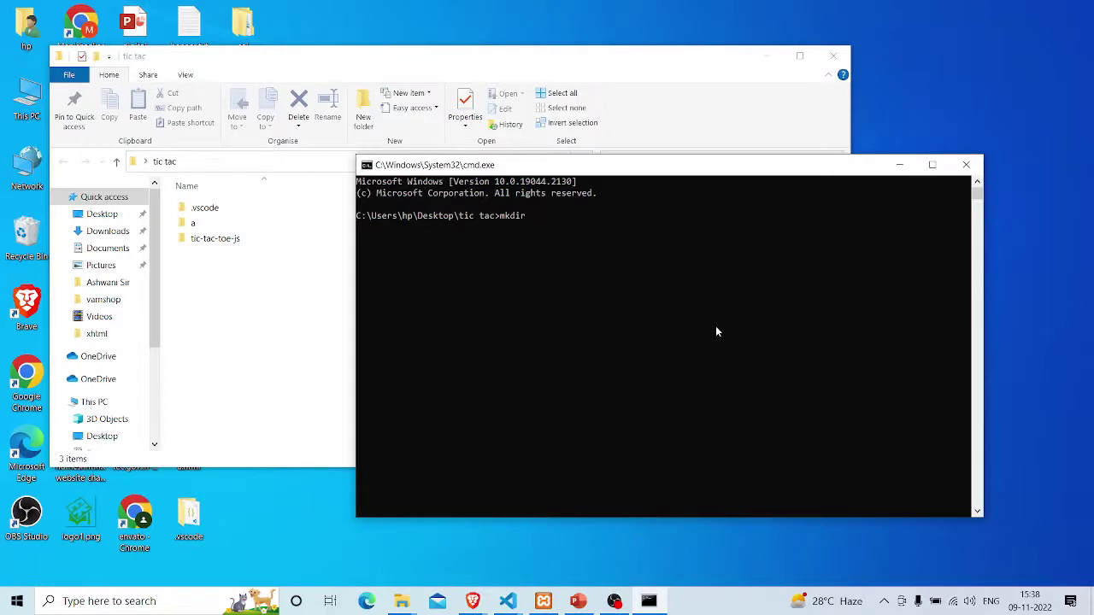
{"action": "type", "text": " b"}
{"action": "key", "text": "Return"}
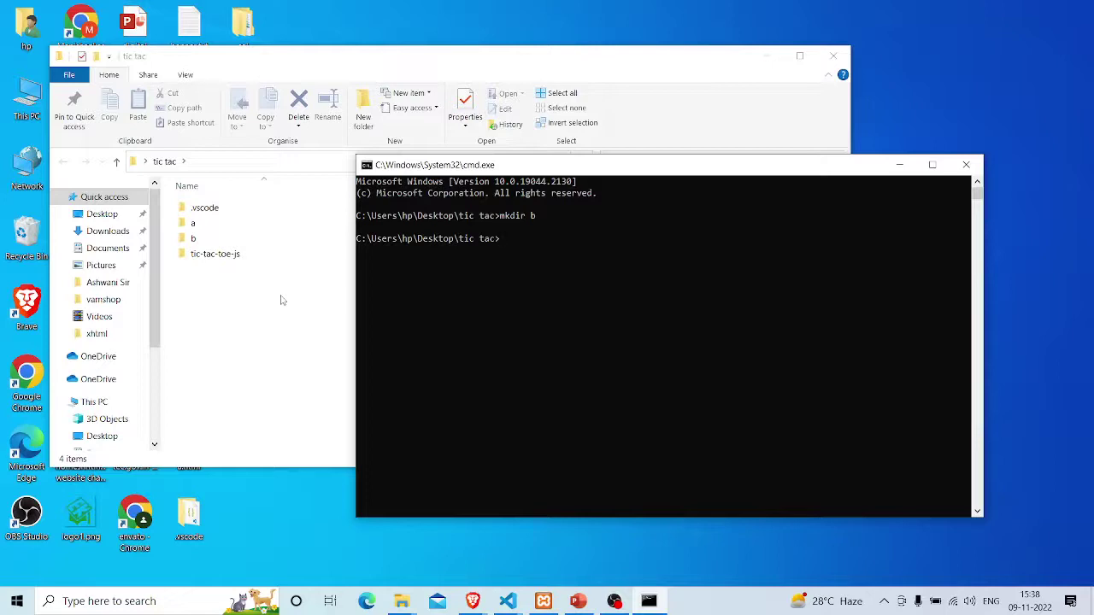
Edit the recalled command into rmdir a b, run it, and close the console
{"action": "key", "text": "Up"}
{"action": "key", "text": "Left"}
{"action": "type", "text": "a_"}
{"action": "key", "text": "Left"}
{"action": "key", "text": "Left"}
{"action": "key", "text": "Left"}
{"action": "key", "text": "Left"}
{"action": "key", "text": "BackSpace"}
{"action": "key", "text": "Left"}
{"action": "type", "text": "r"}
{"action": "key", "text": "Return"}
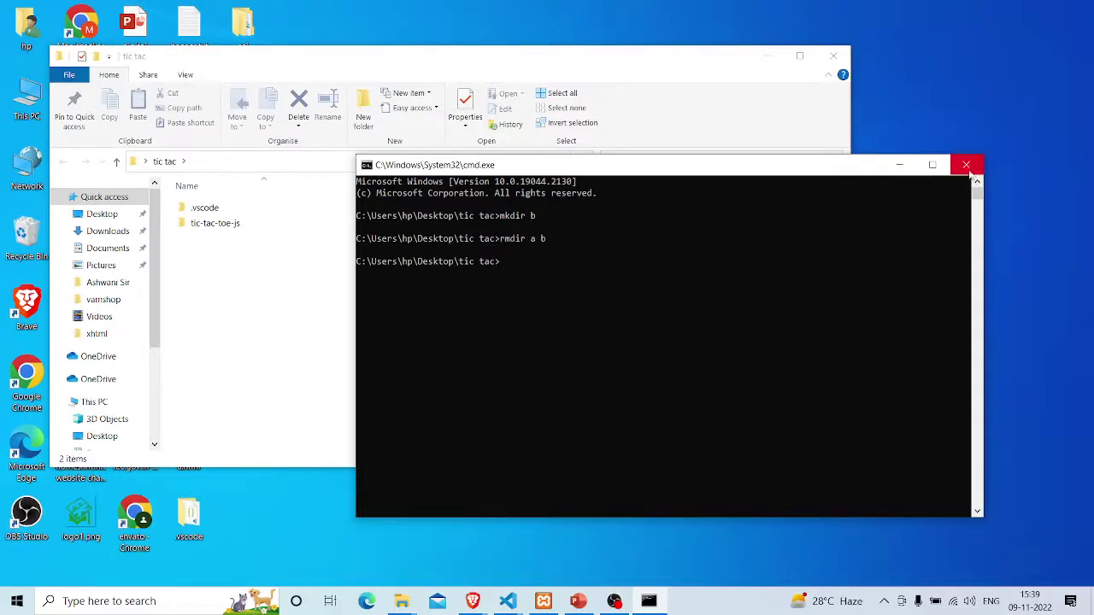
{"action": "left_click", "coordinate": [967, 165]}
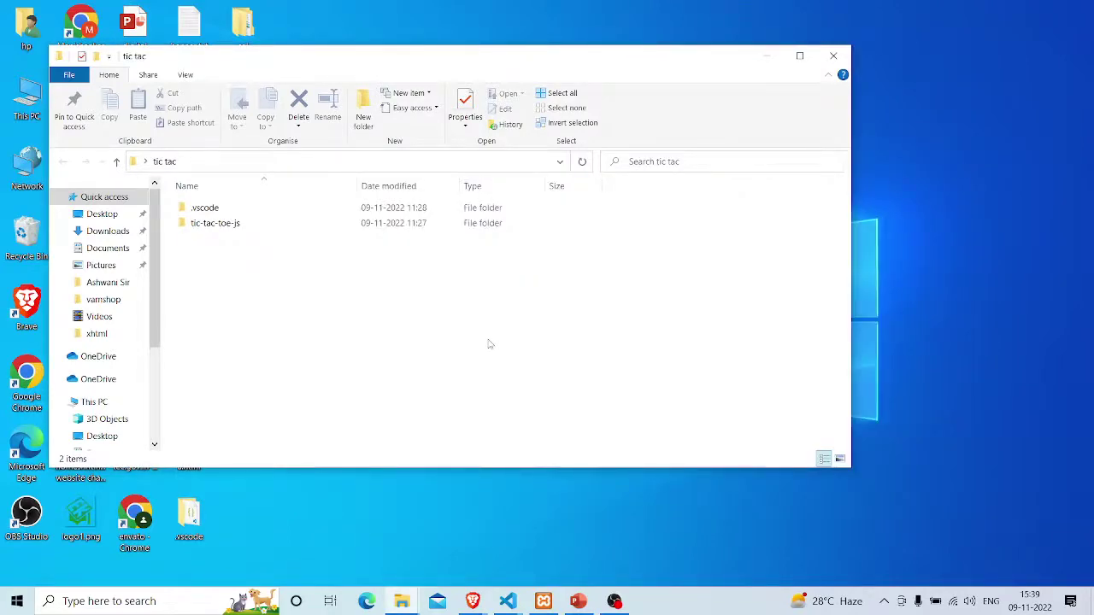
Close the tic tac window and search Google for 'wordpress' in a new tab
{"action": "left_click", "coordinate": [833, 56]}
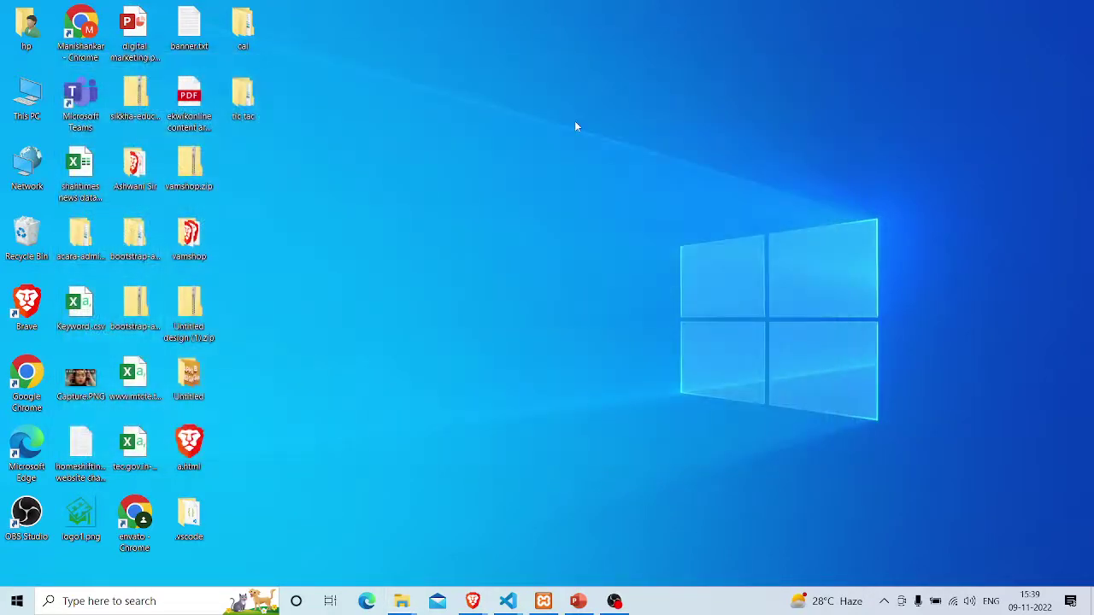
{"action": "key", "text": "alt+Tab"}
{"action": "key", "text": "alt+Tab"}
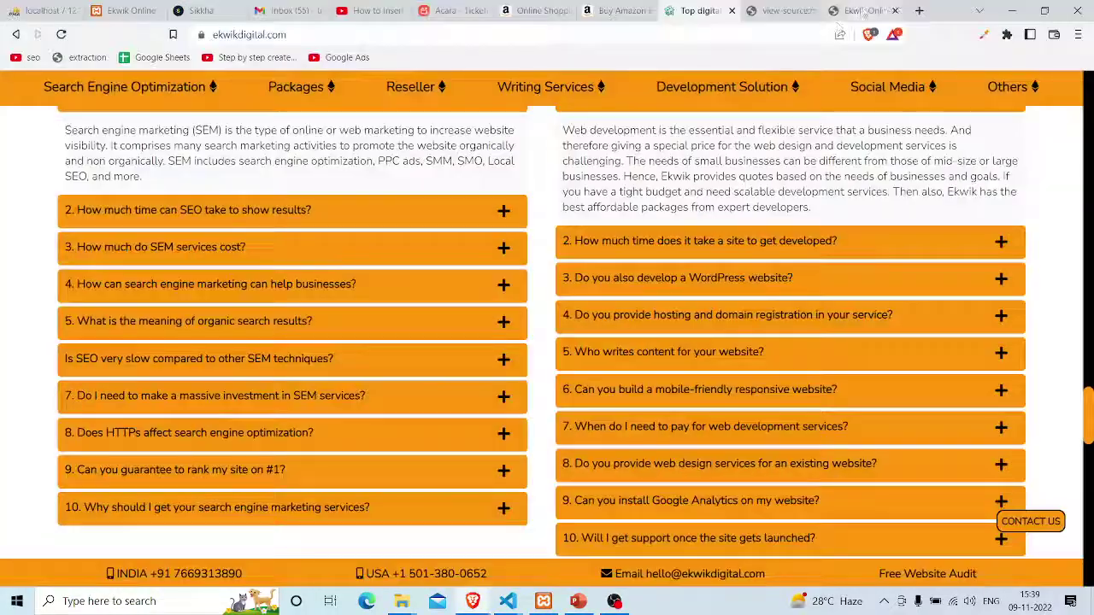
{"action": "left_click", "coordinate": [920, 9]}
{"action": "type", "text": "wordpress"}
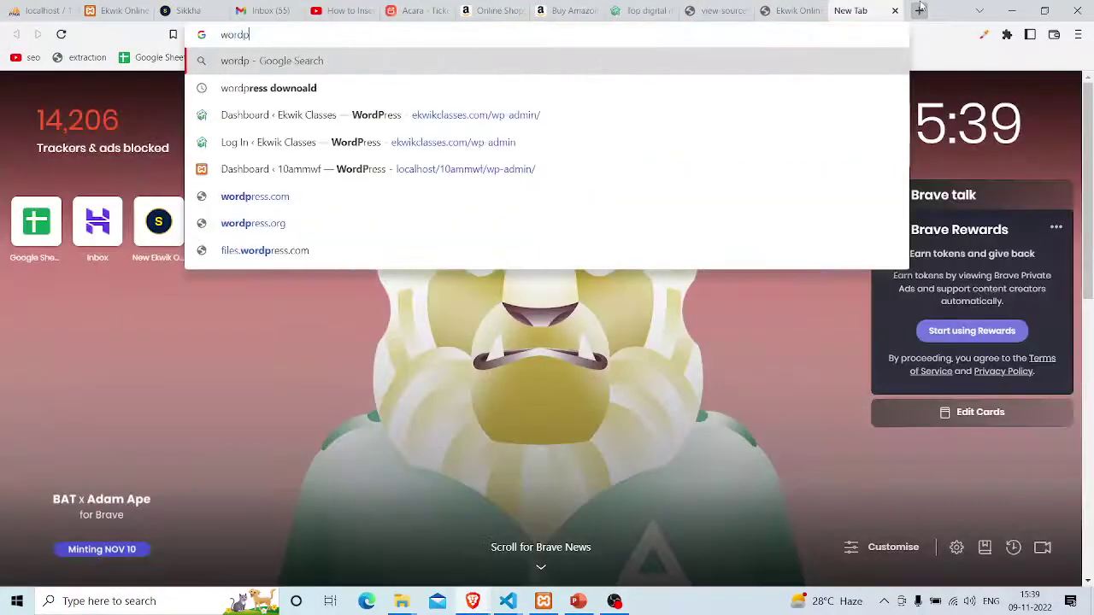
{"action": "key", "text": "Return"}
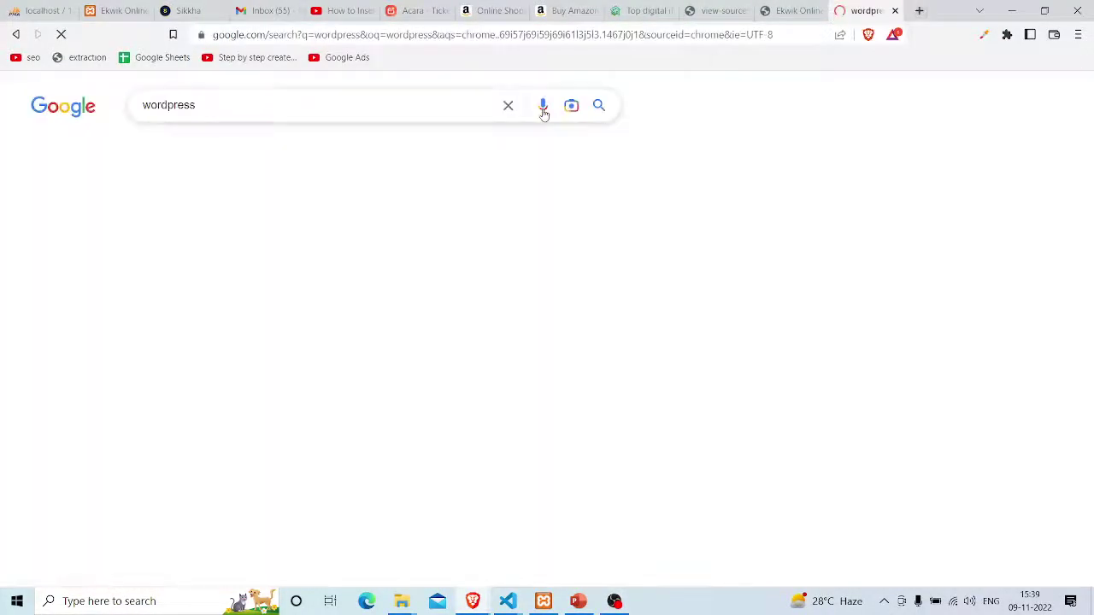
Show image results and preview the themes, theme directory and HubSpot beginner's guide images
{"action": "left_click", "coordinate": [218, 147]}
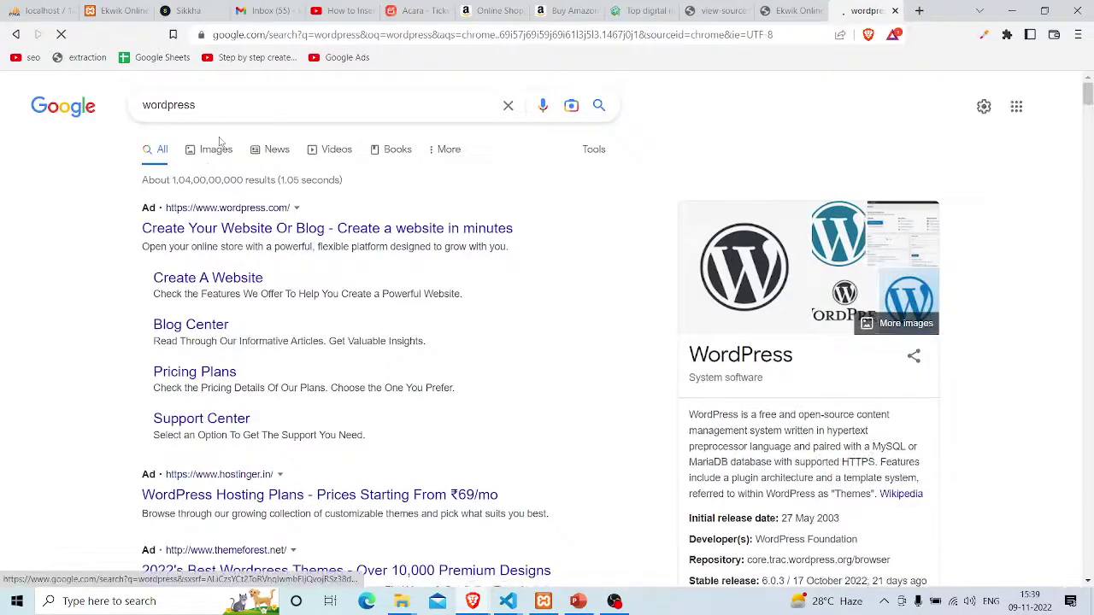
{"action": "scroll", "coordinate": [649, 261], "scroll_direction": "down", "scroll_amount": 1}
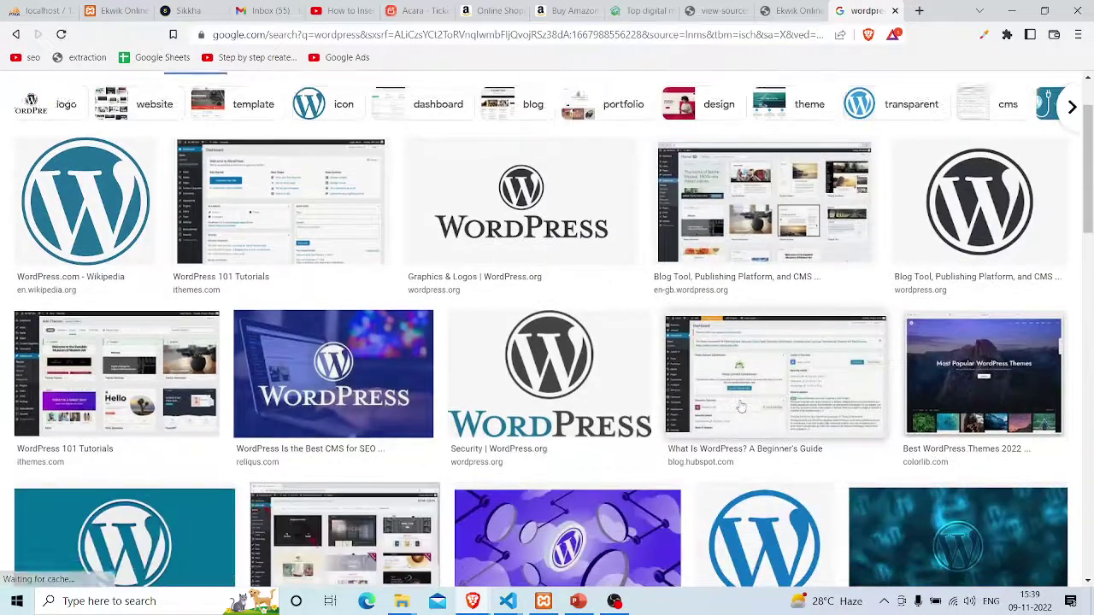
{"action": "left_click", "coordinate": [740, 246]}
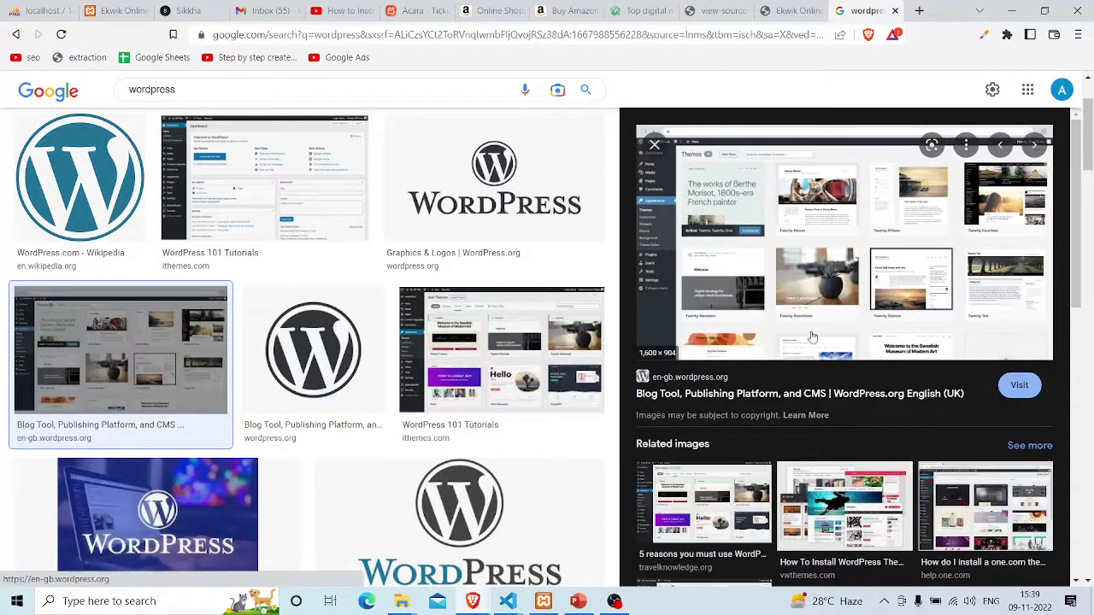
{"action": "scroll", "coordinate": [886, 340], "scroll_direction": "down", "scroll_amount": 2}
{"action": "scroll", "coordinate": [812, 342], "scroll_direction": "down", "scroll_amount": 1}
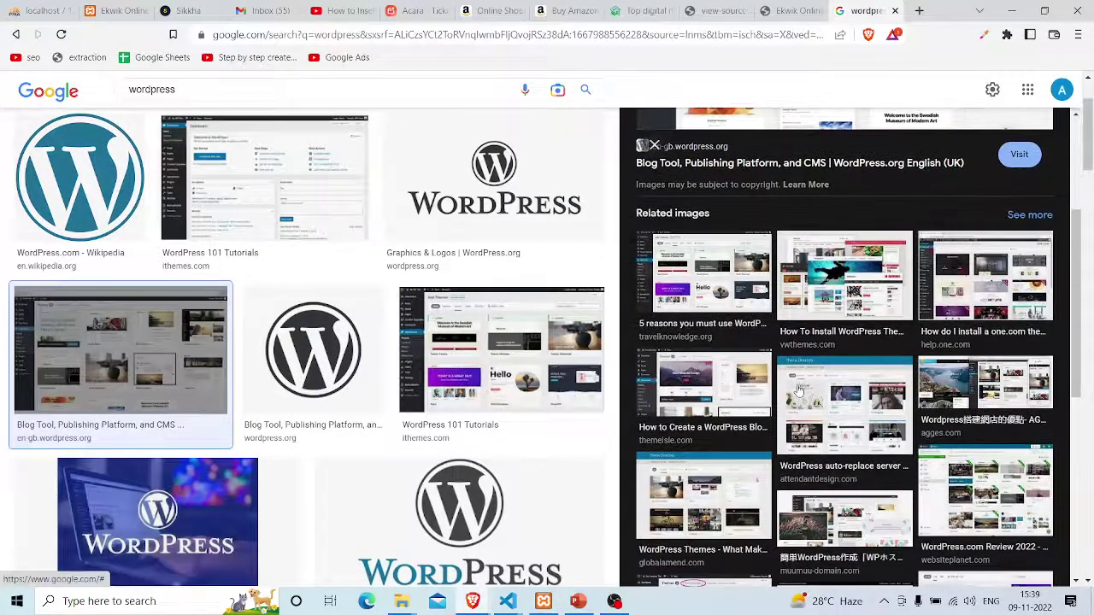
{"action": "scroll", "coordinate": [842, 325], "scroll_direction": "down", "scroll_amount": 1}
{"action": "left_click", "coordinate": [842, 324]}
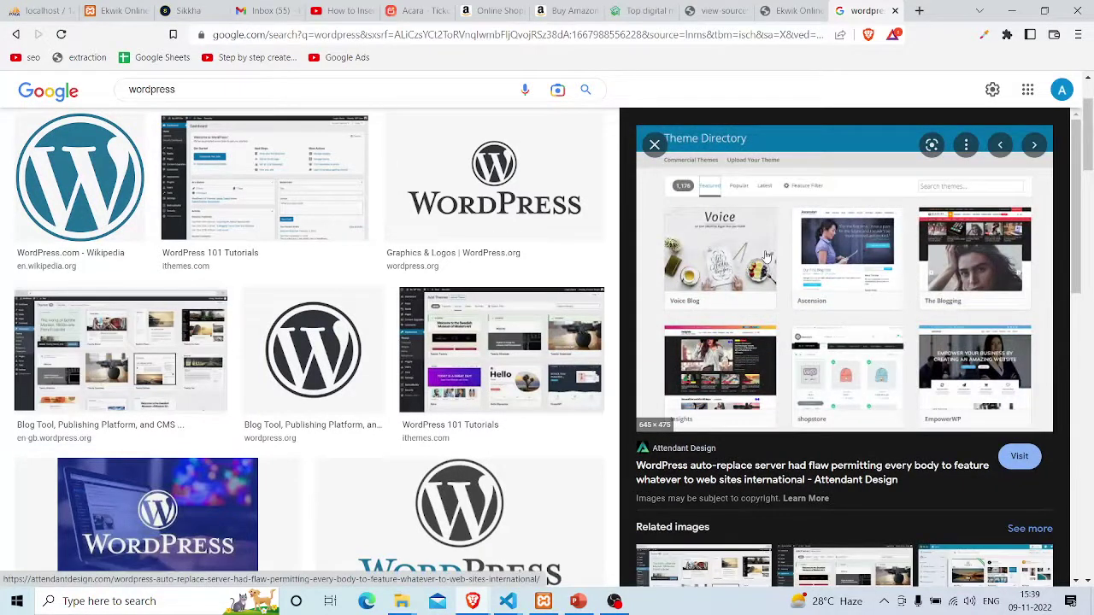
{"action": "scroll", "coordinate": [293, 232], "scroll_direction": "down", "scroll_amount": 5}
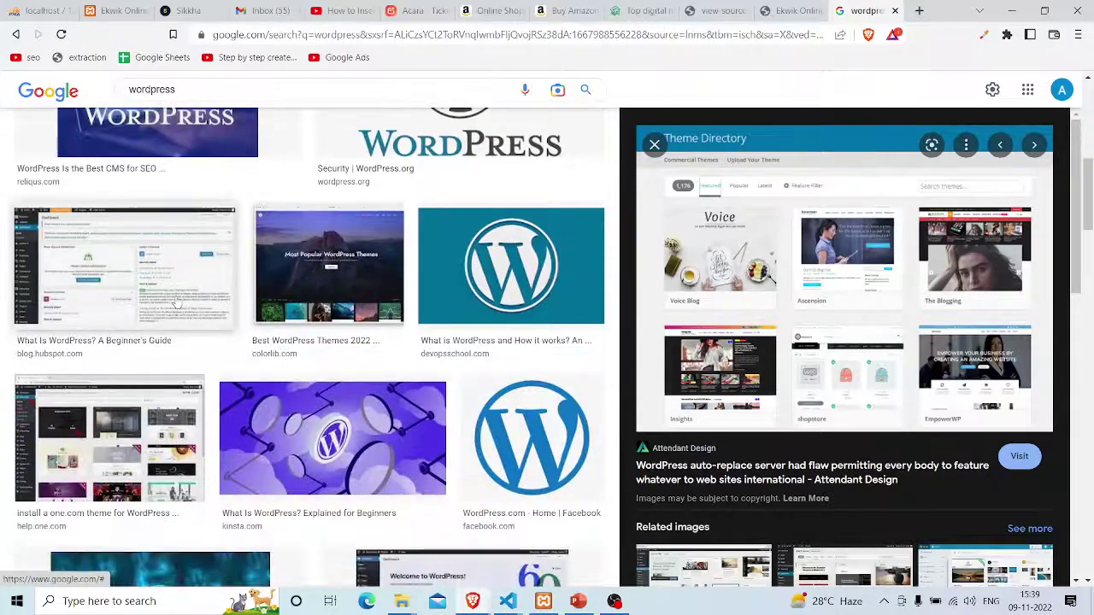
{"action": "left_click", "coordinate": [175, 303]}
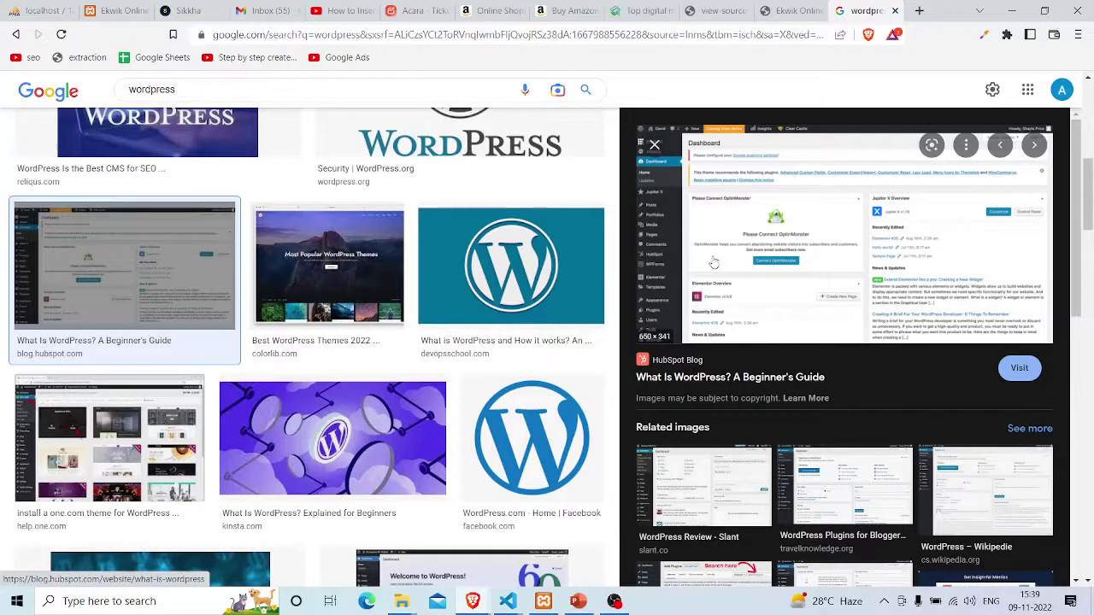
{"action": "scroll", "coordinate": [425, 335], "scroll_direction": "down", "scroll_amount": 3}
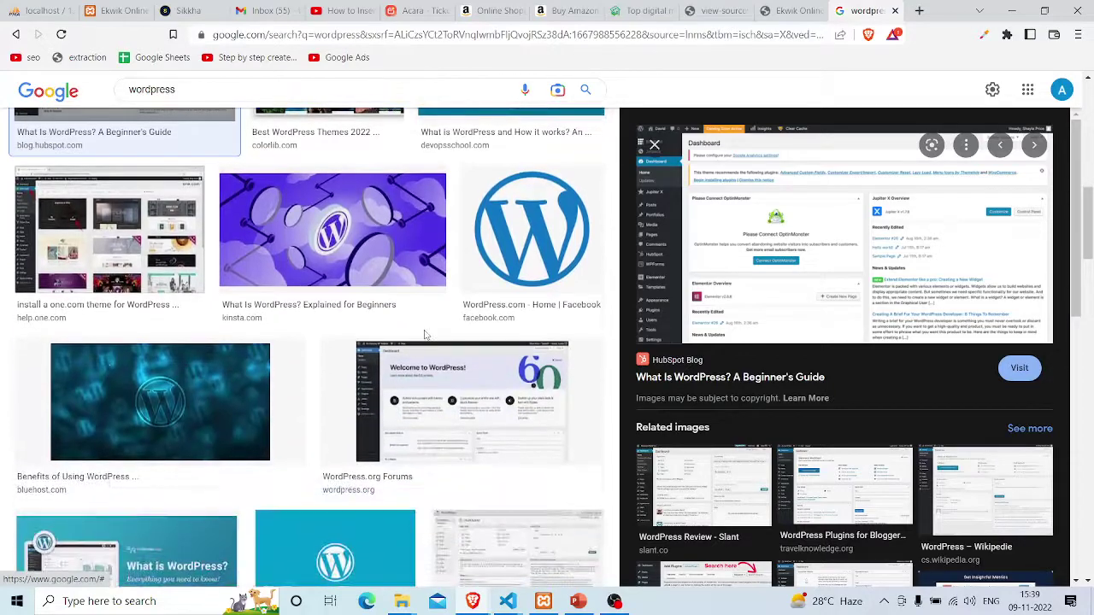
{"action": "key", "text": "alt+Tab"}
{"action": "key", "text": "alt+Tab"}
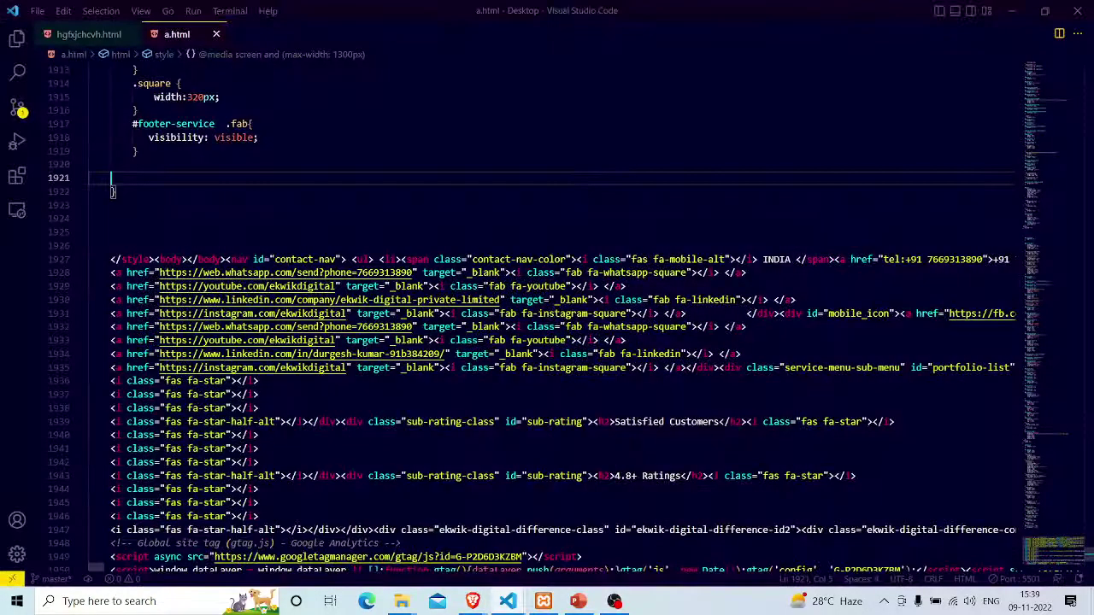
Delete all contents of a.html and save the empty file
{"action": "scroll", "coordinate": [425, 335], "scroll_direction": "down", "scroll_amount": 2}
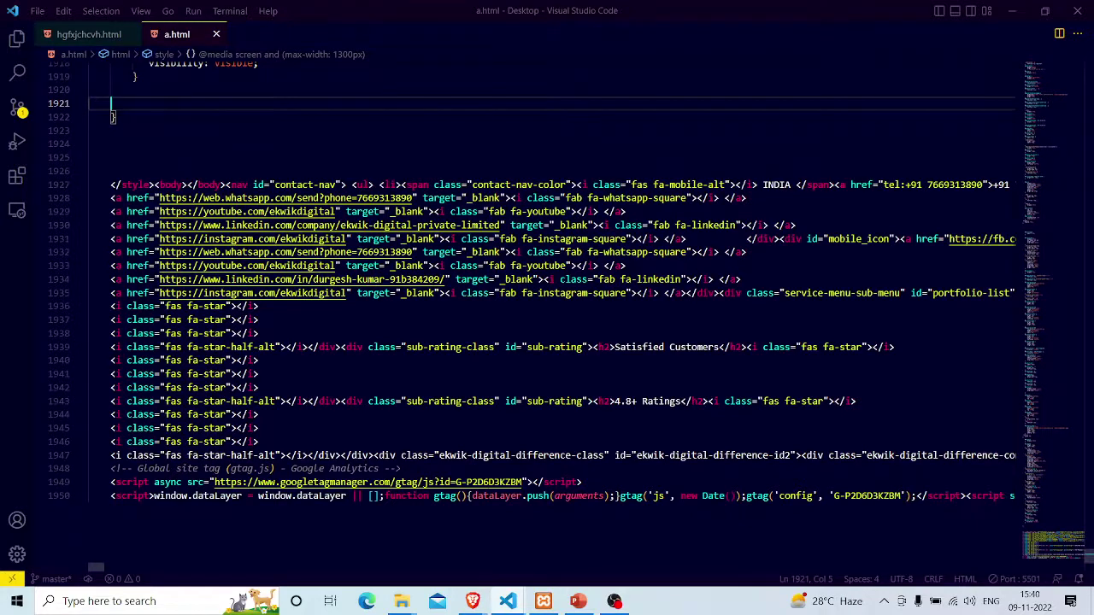
{"action": "key", "text": "ctrl+a"}
{"action": "key", "text": "BackSpace"}
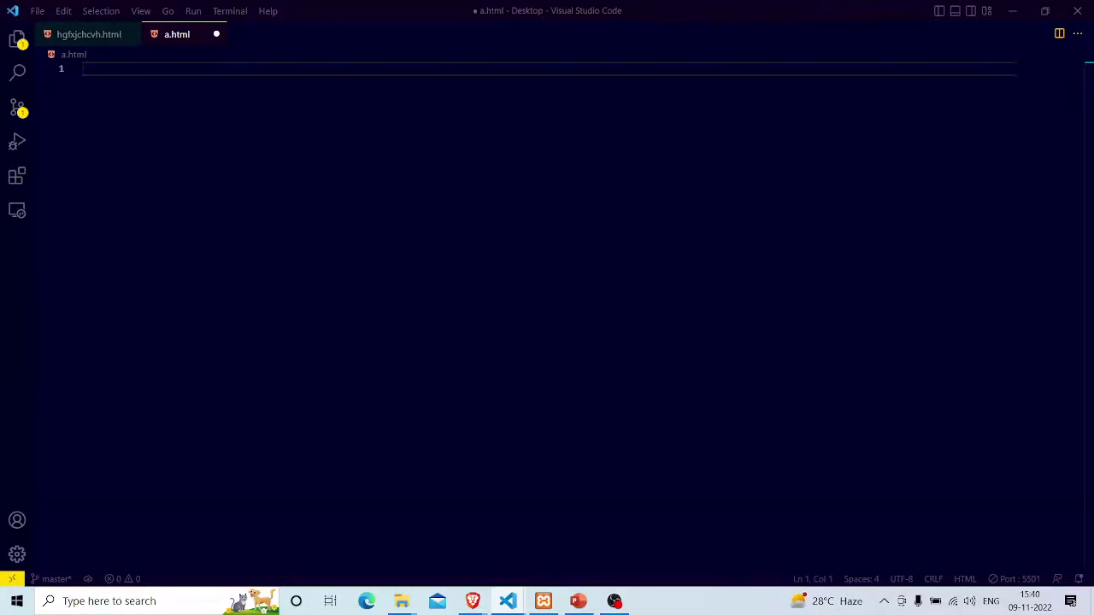
{"action": "key", "text": "ctrl+s"}
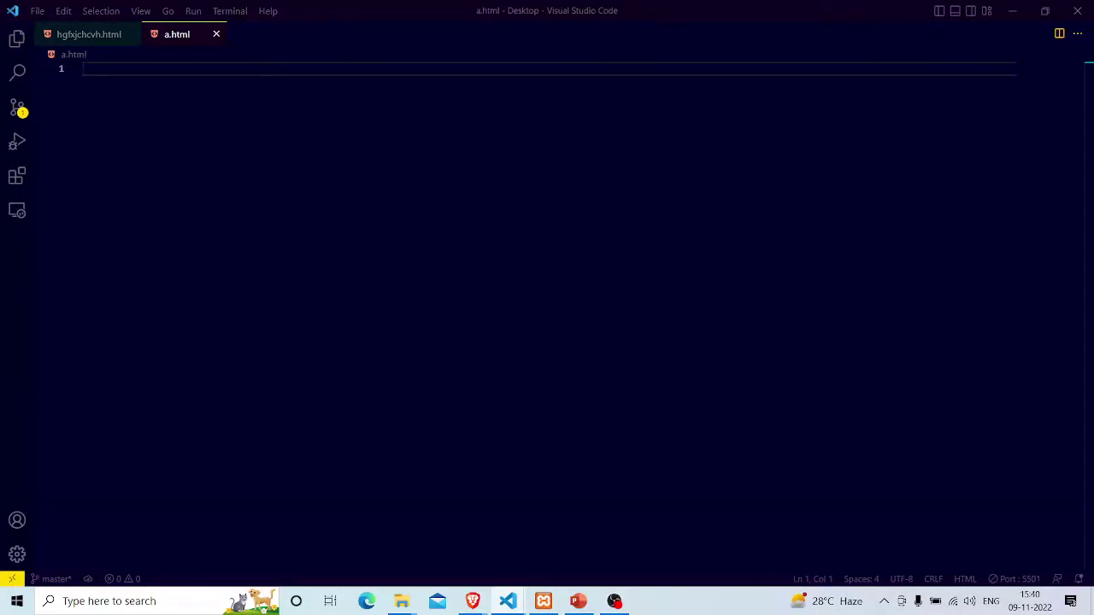
Insert the HTML boilerplate with an <h1>mtc</h1> heading in the body and save
{"action": "type", "text": "!"}
{"action": "key", "text": "Return"}
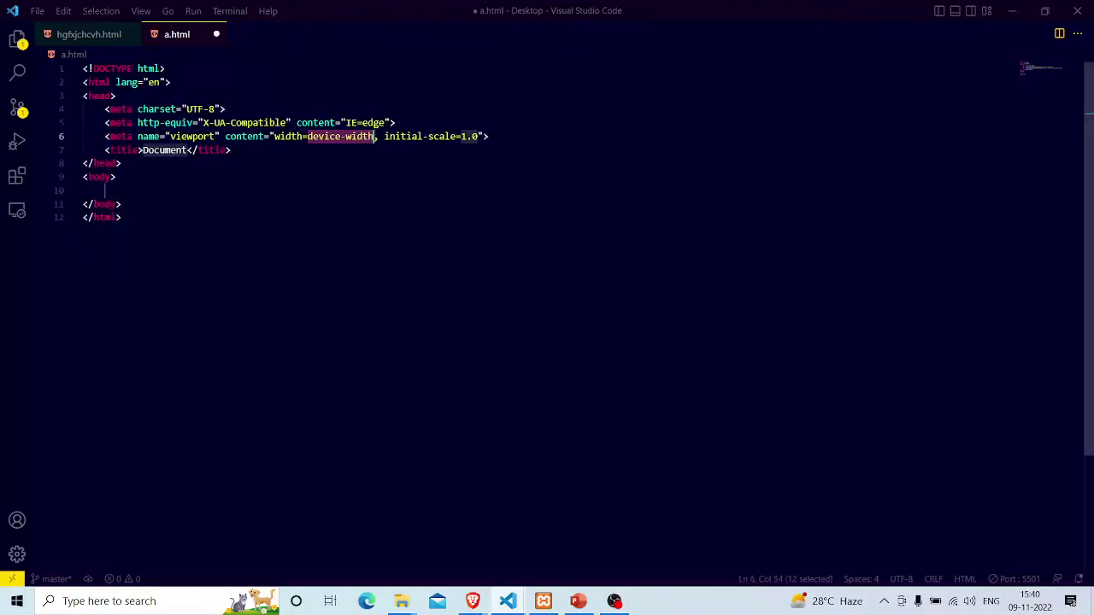
{"action": "left_click", "coordinate": [115, 177]}
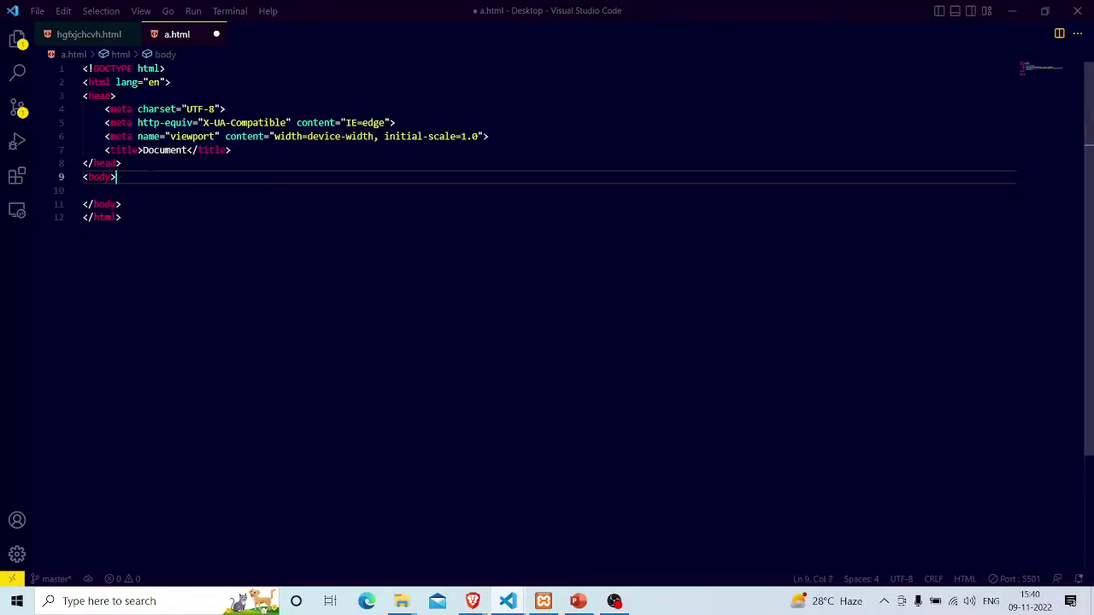
{"action": "key", "text": "Return"}
{"action": "type", "text": "h"}
{"action": "key", "text": "Return"}
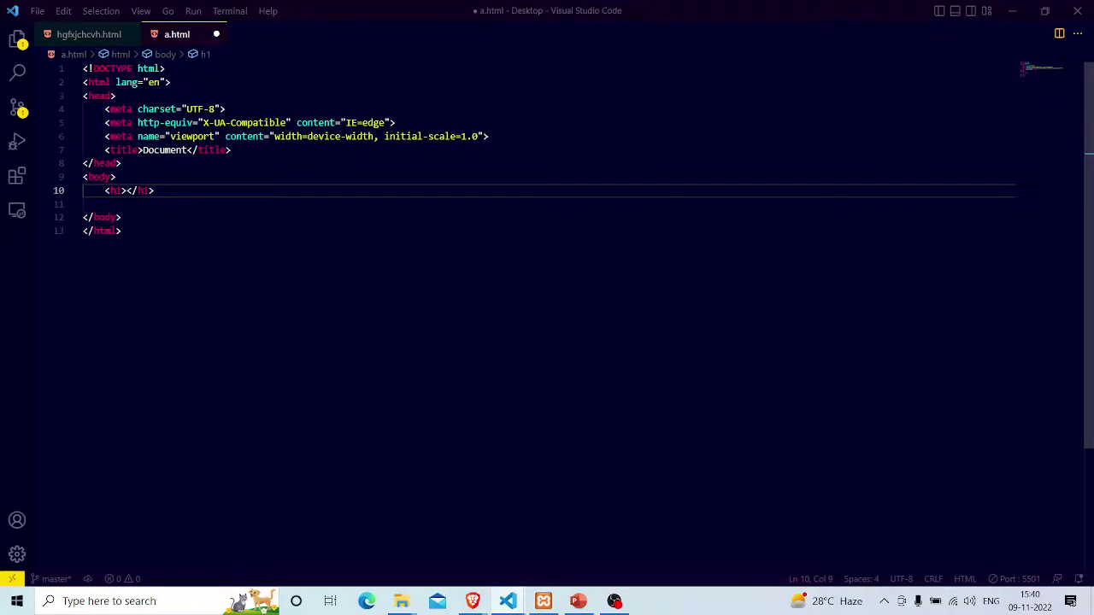
{"action": "type", "text": "mtc"}
{"action": "key", "text": "ctrl+s"}
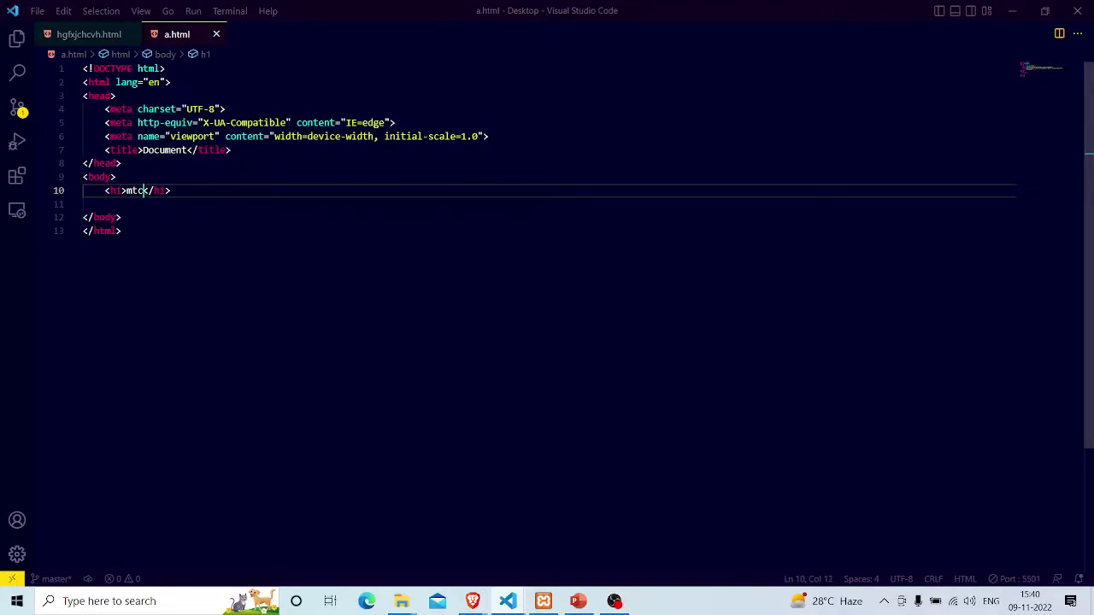
Stop the Live Server running on port 5501
{"action": "key", "text": "alt+Tab"}
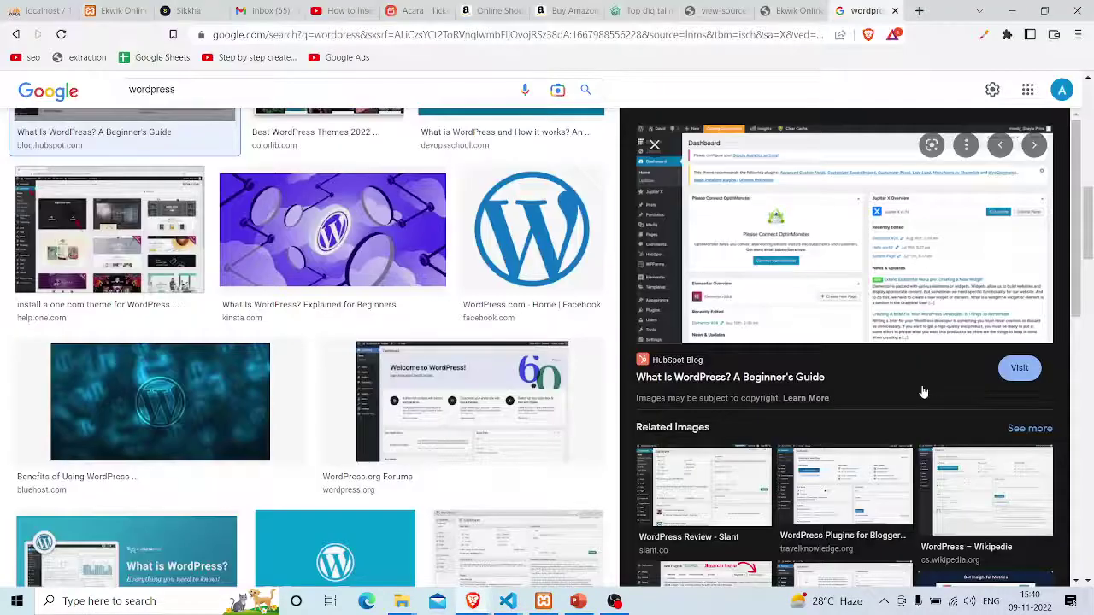
{"action": "key", "text": "alt+Tab"}
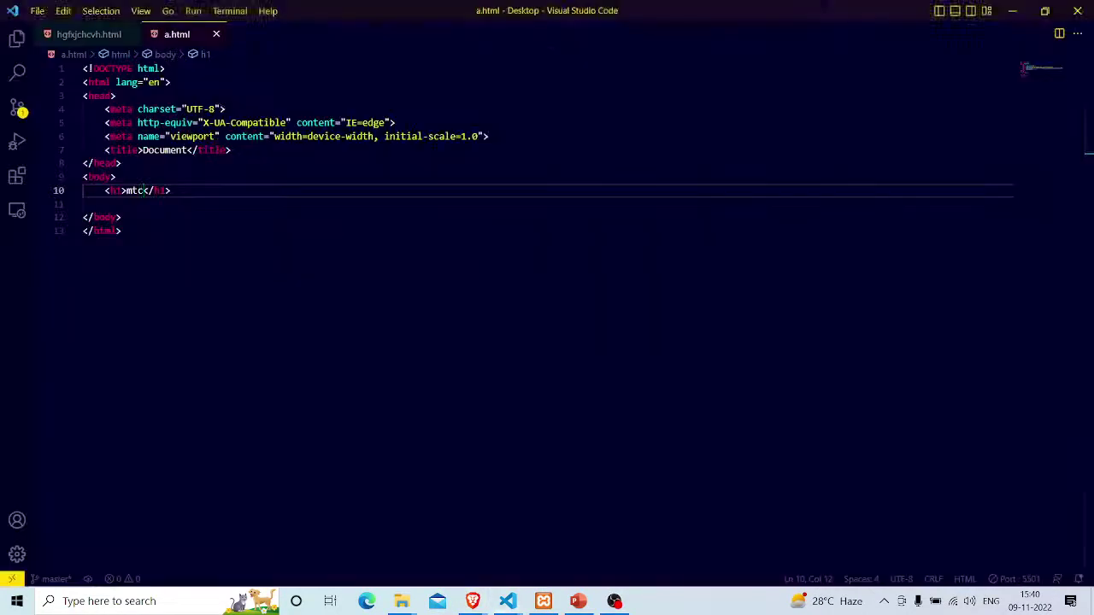
{"action": "left_click", "coordinate": [1017, 579]}
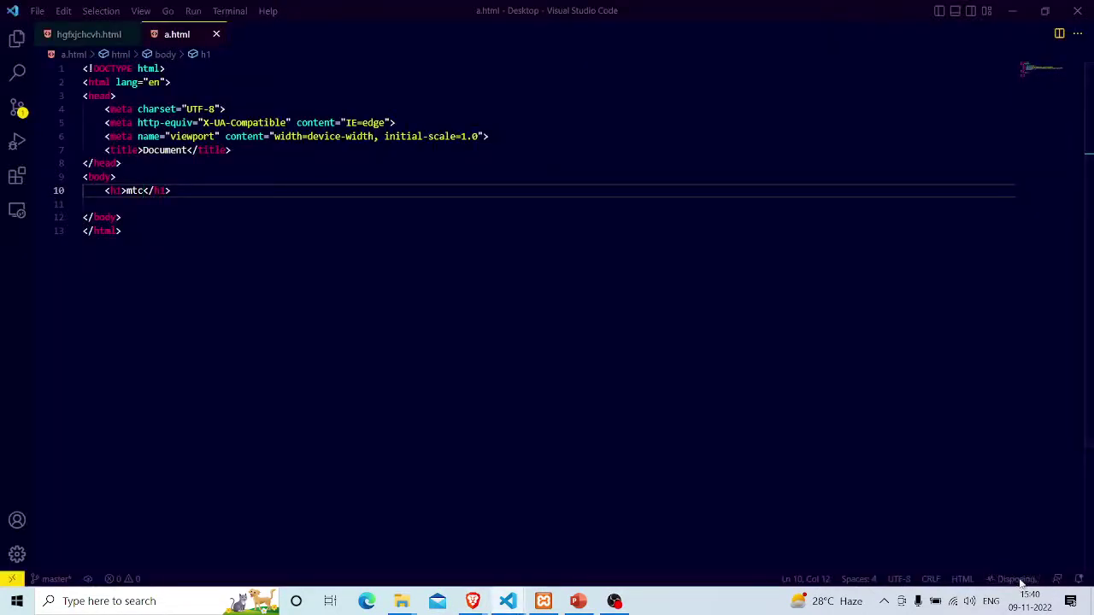
Restart Live Server and confirm a.html shows the mtc heading at 127.0.0.1:5501 in Brave
{"action": "left_click", "coordinate": [1022, 579]}
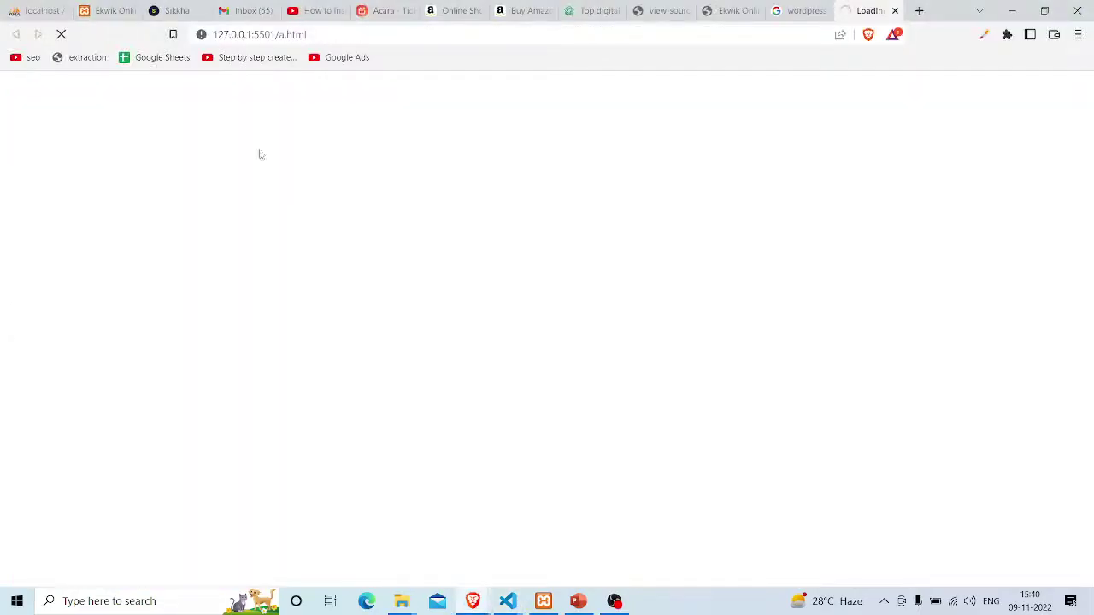
{"action": "key", "text": "alt+Tab"}
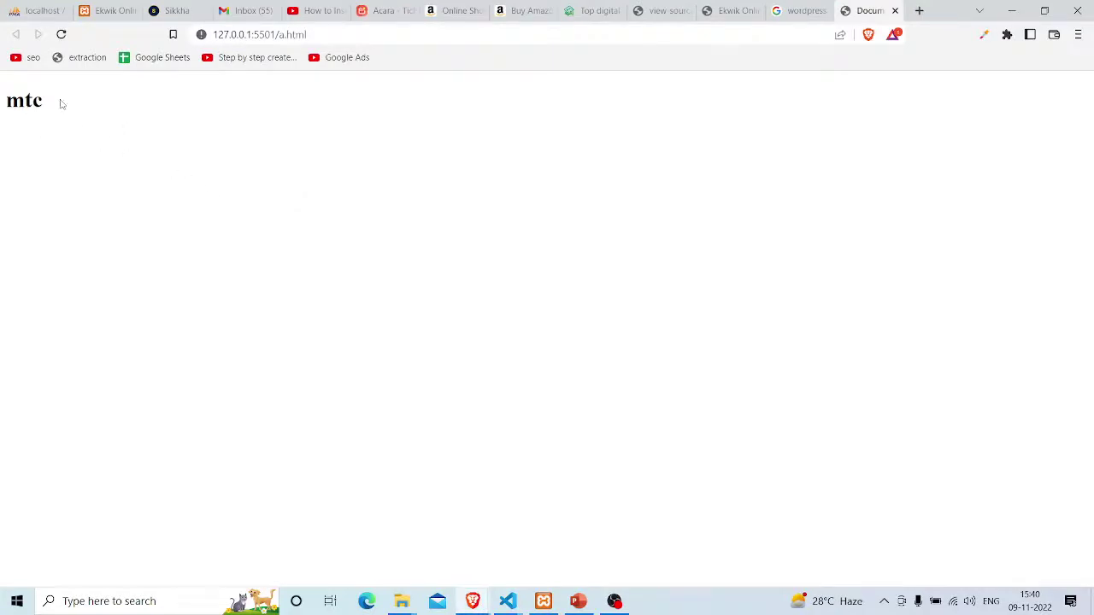
{"action": "left_click_drag", "start_coordinate": [61, 103], "coordinate": [3, 105]}
{"action": "key", "text": "alt+Tab"}
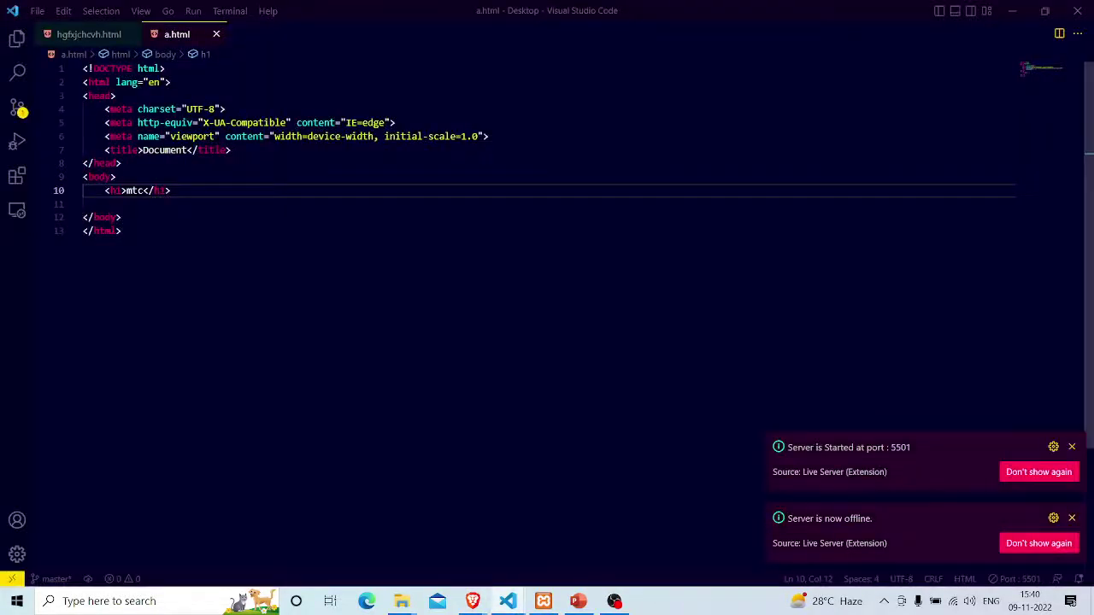
{"action": "left_click", "coordinate": [171, 191]}
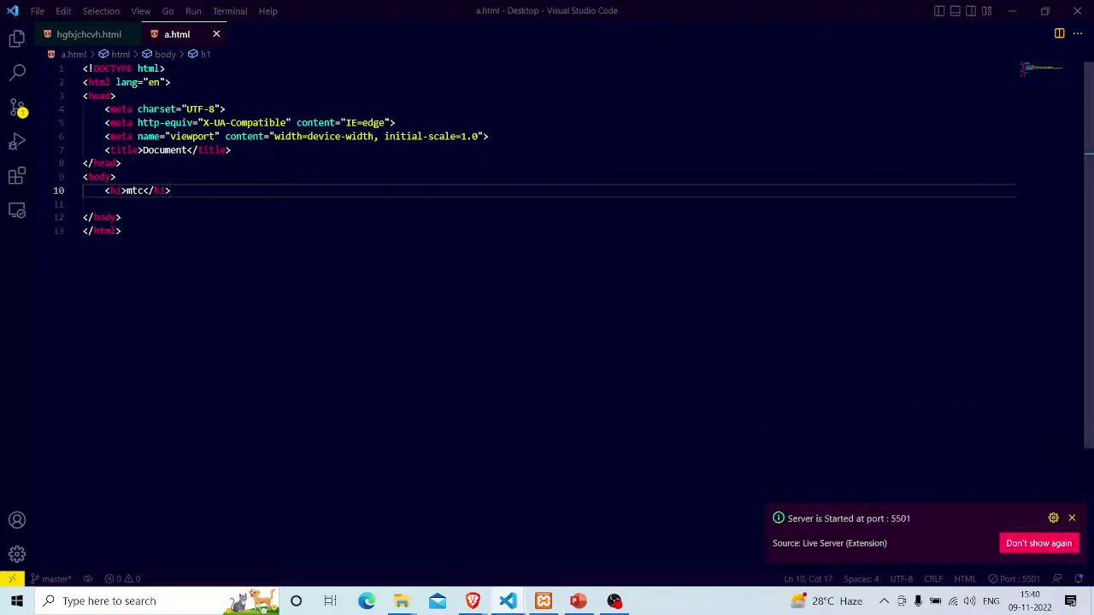
Add a marquee containing mtc below the heading, undoing an accidental map element
{"action": "key", "text": "Return"}
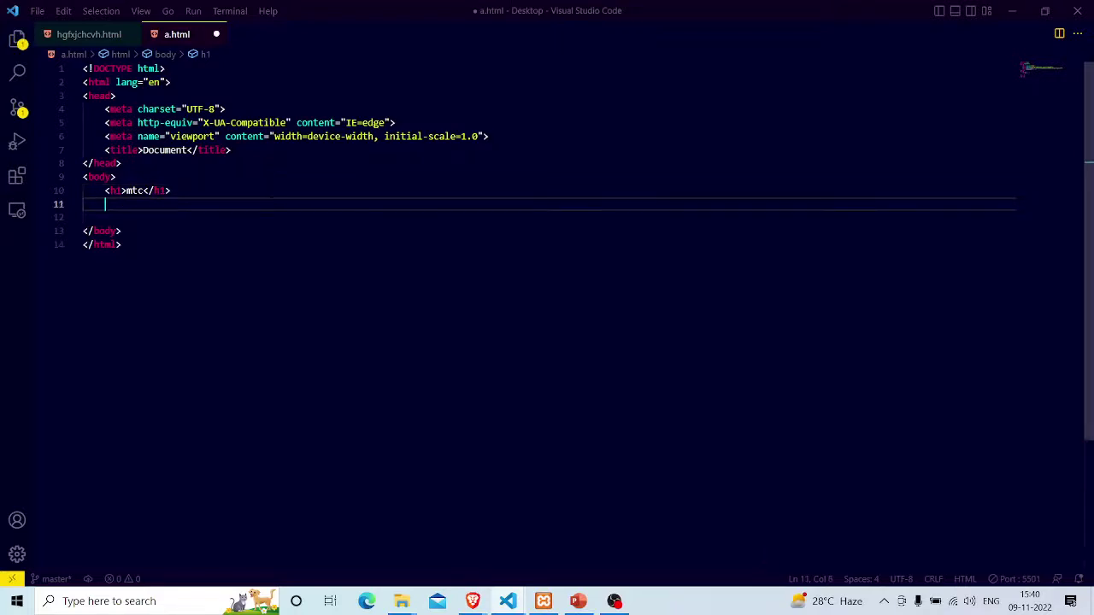
{"action": "type", "text": "mar"}
{"action": "key", "text": "BackSpace"}
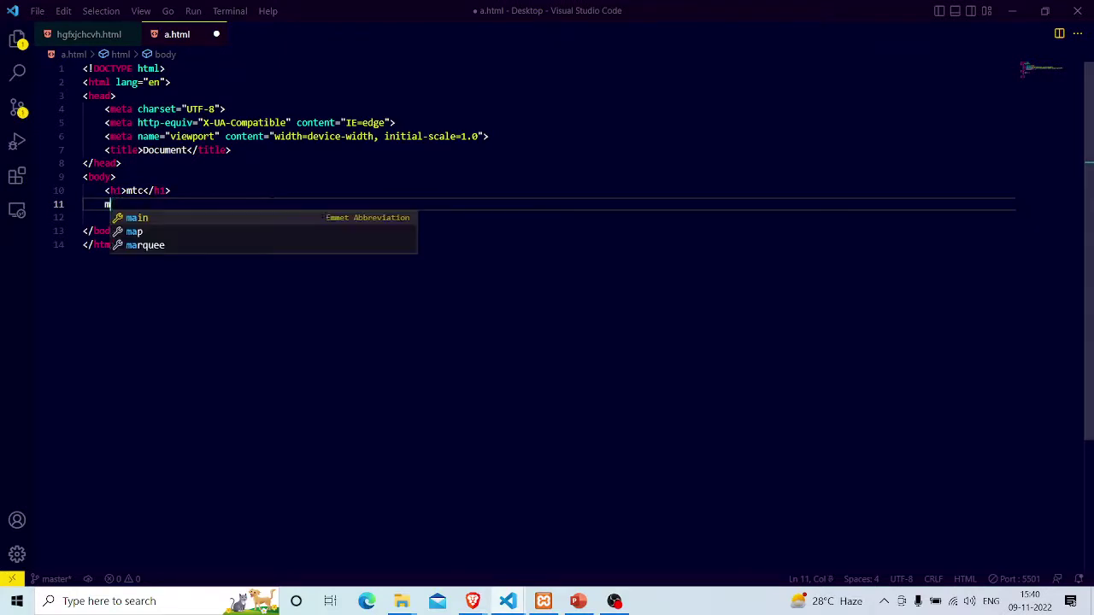
{"action": "key", "text": "Down"}
{"action": "key", "text": "Return"}
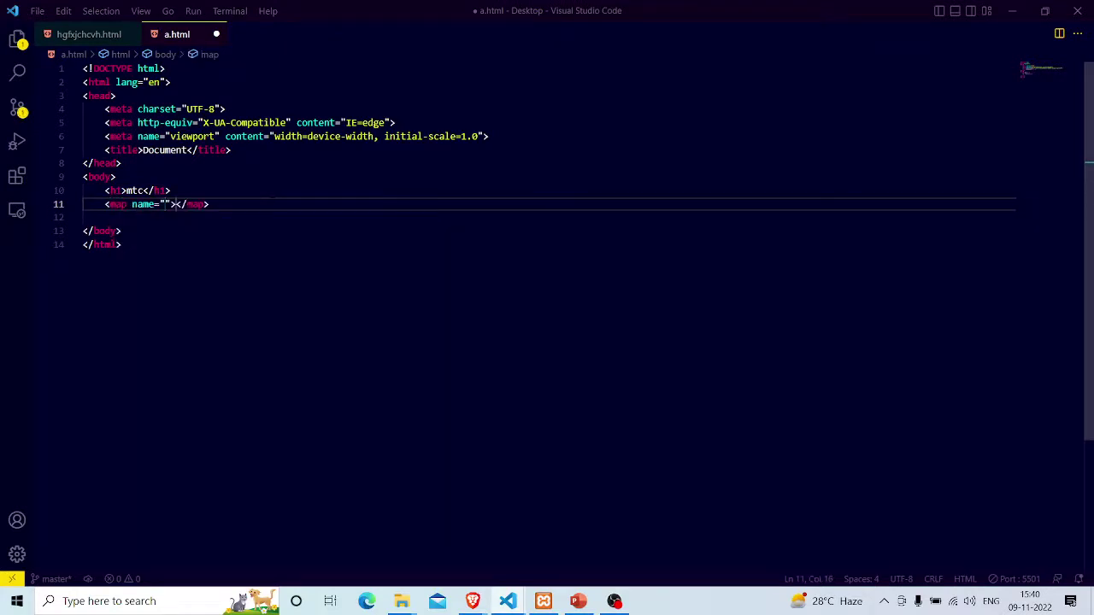
{"action": "key", "text": "ctrl+z"}
{"action": "key", "text": "BackSpace"}
{"action": "key", "text": "BackSpace"}
{"action": "type", "text": "mar"}
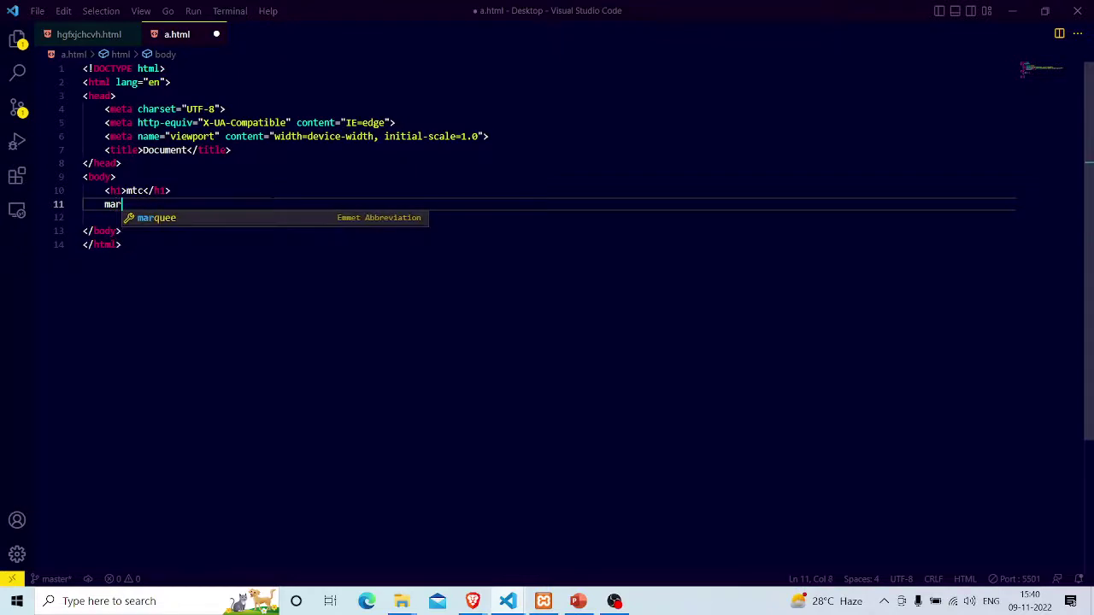
{"action": "key", "text": "Return"}
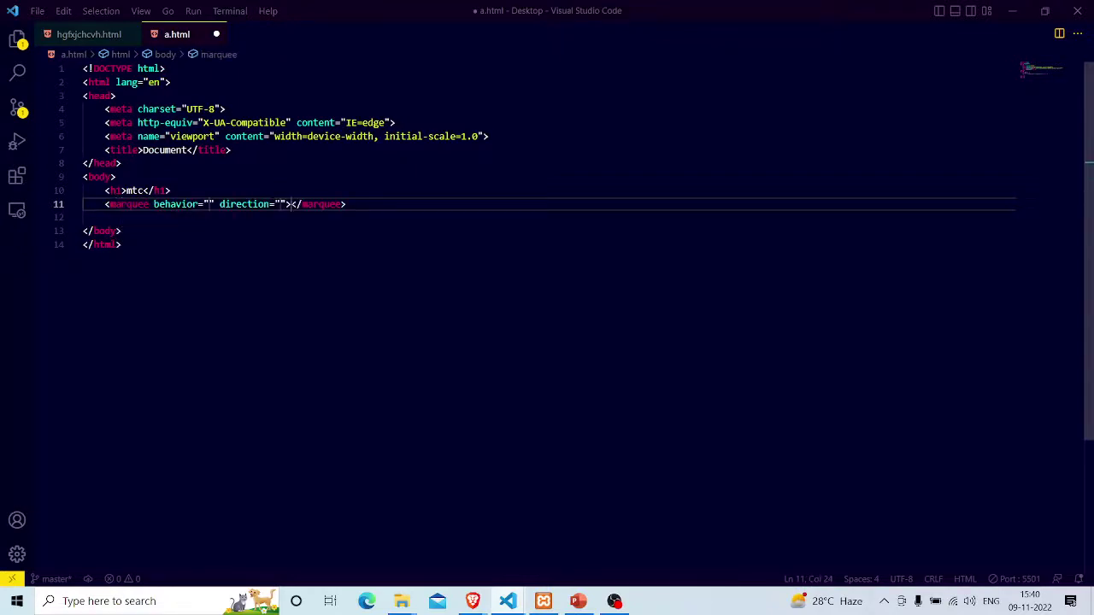
{"action": "key", "text": "Tab"}
{"action": "type", "text": "mtc"}
Set the marquee direction to left, save, and watch it scroll in the Brave preview
{"action": "left_click", "coordinate": [207, 204]}
{"action": "left_click", "coordinate": [279, 204]}
{"action": "type", "text": "left"}
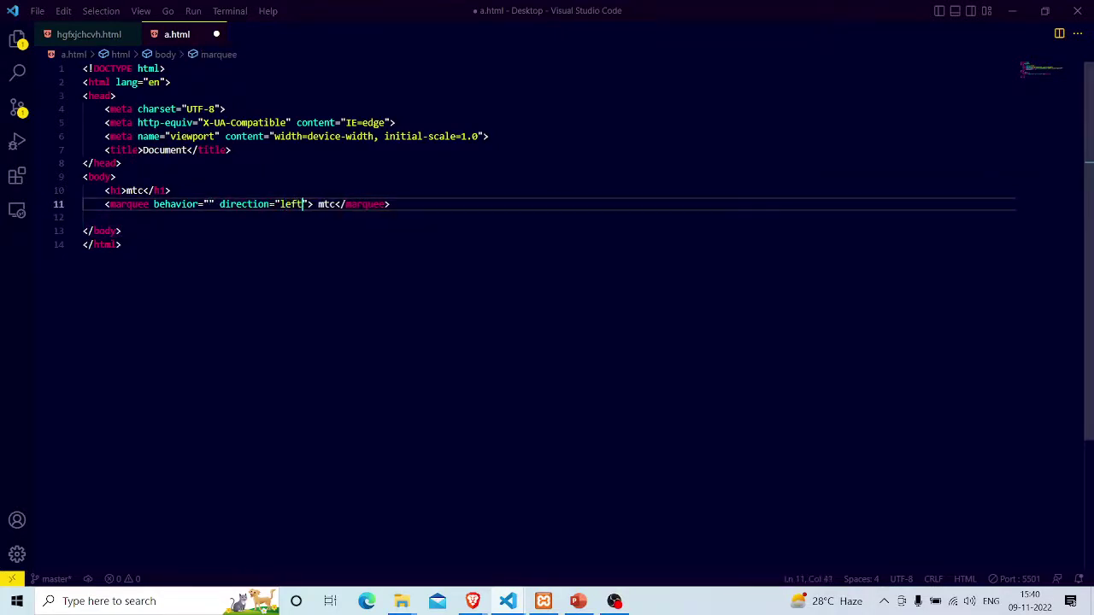
{"action": "key", "text": "ctrl+s"}
{"action": "key", "text": "alt+Tab"}
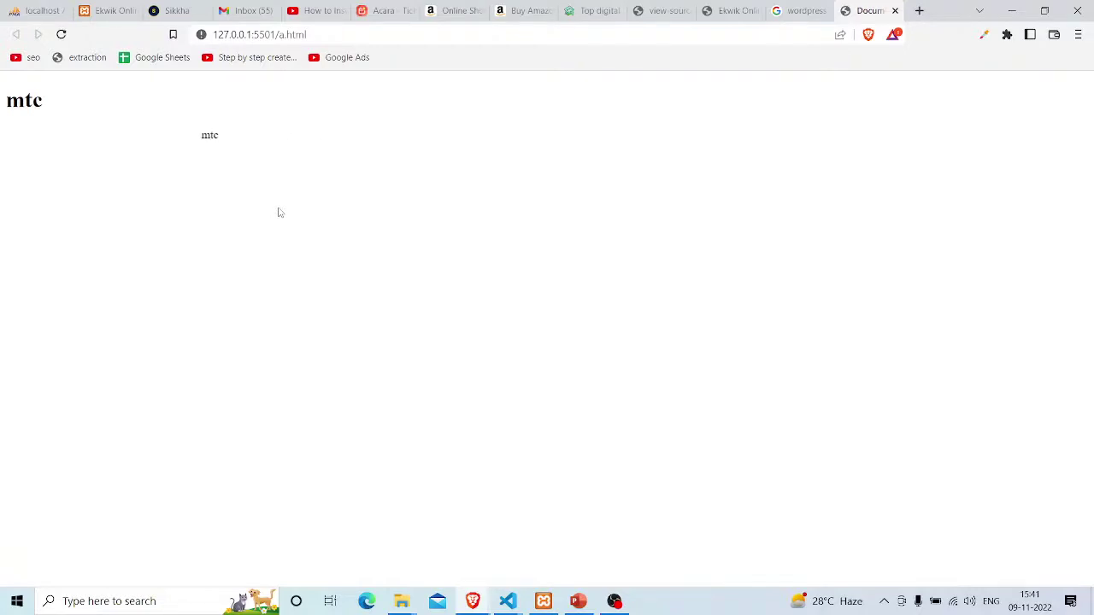
{"action": "key", "text": "alt+Tab"}
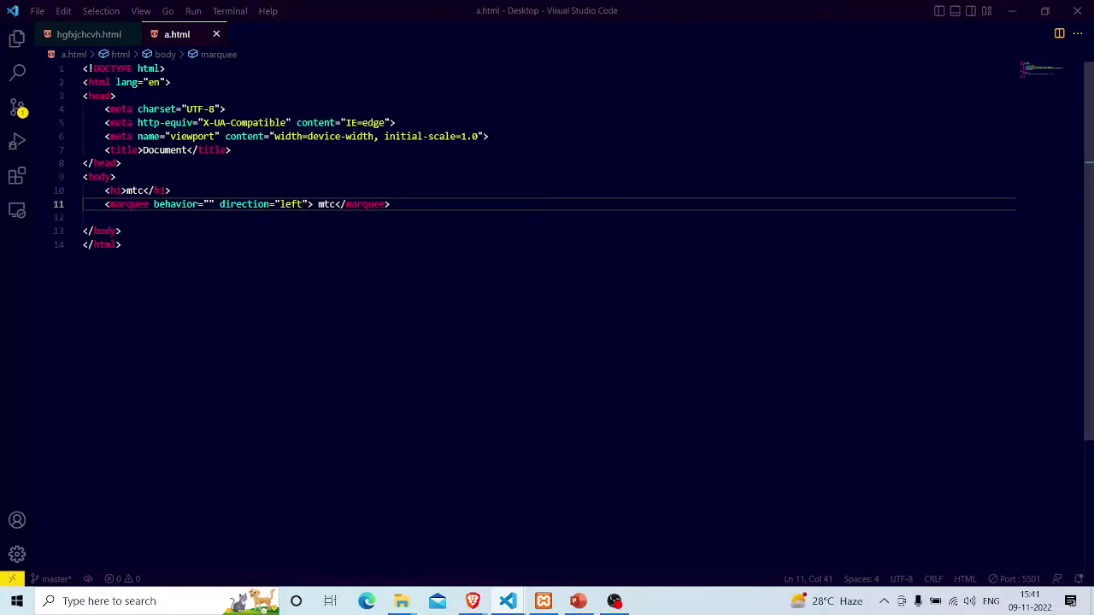
{"action": "key", "text": "alt+Tab"}
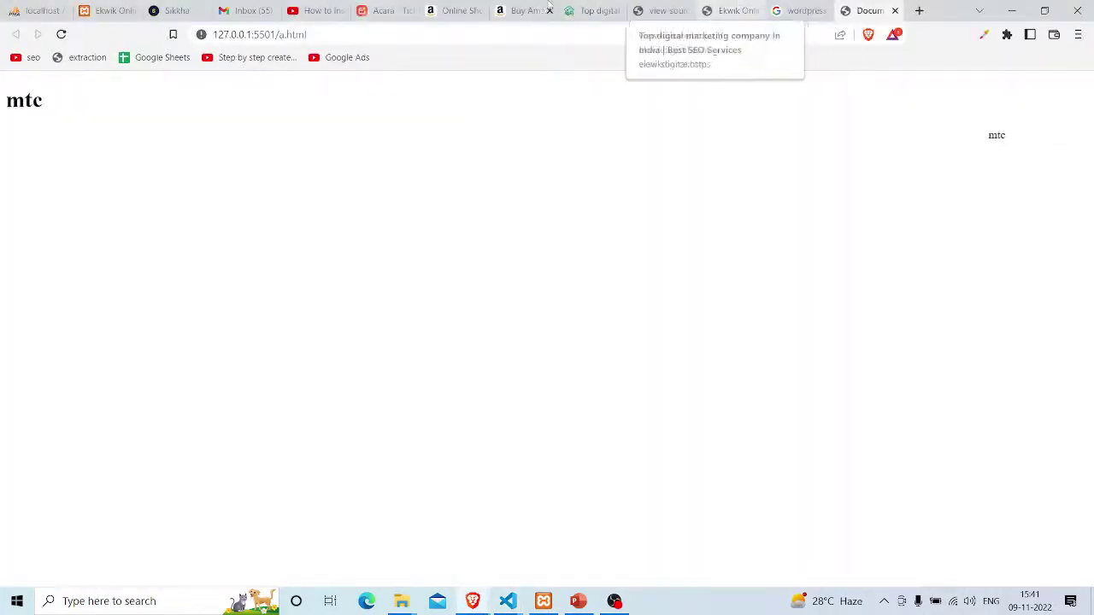
Load ekwikclasses.com in a new Brave tab
{"action": "left_click", "coordinate": [588, 10]}
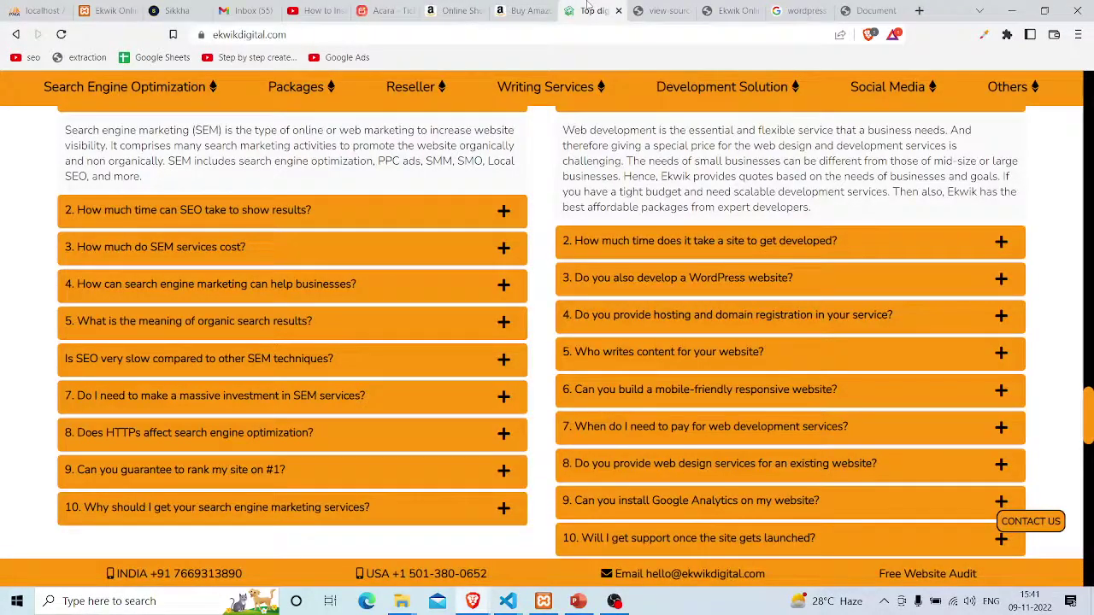
{"action": "left_click", "coordinate": [923, 10]}
{"action": "type", "text": "ekw"}
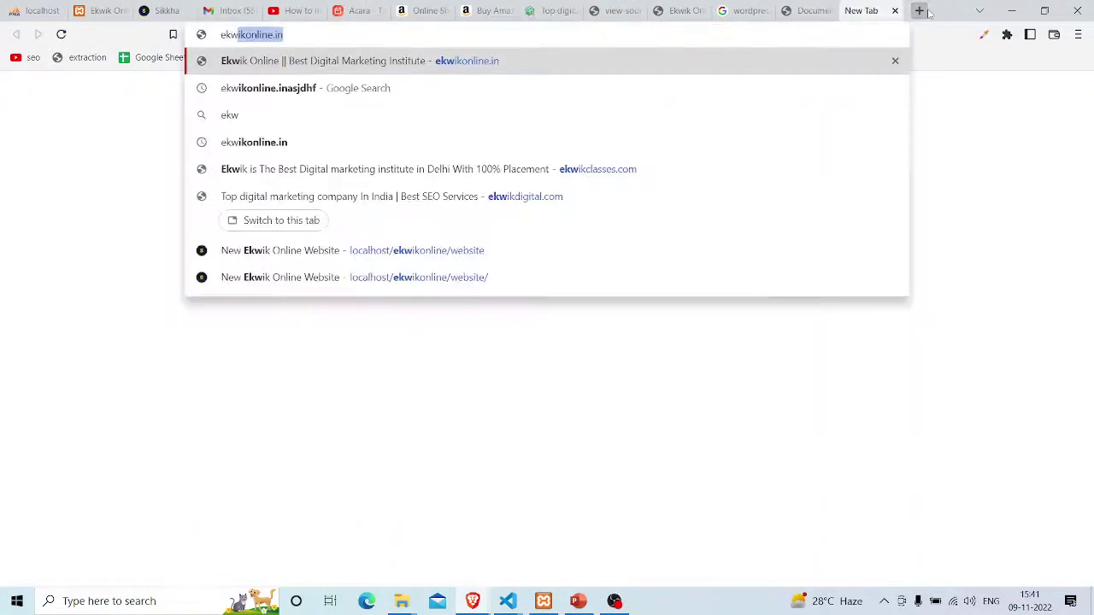
{"action": "type", "text": "ikd"}
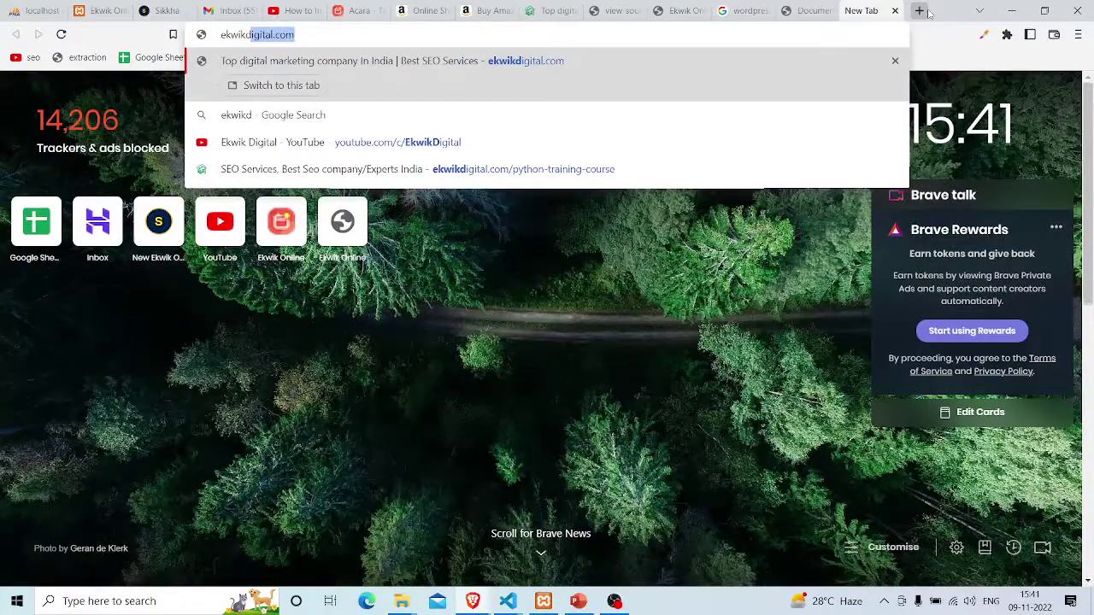
{"action": "key", "text": "BackSpace"}
{"action": "key", "text": "BackSpace"}
{"action": "type", "text": "c"}
{"action": "key", "text": "Return"}
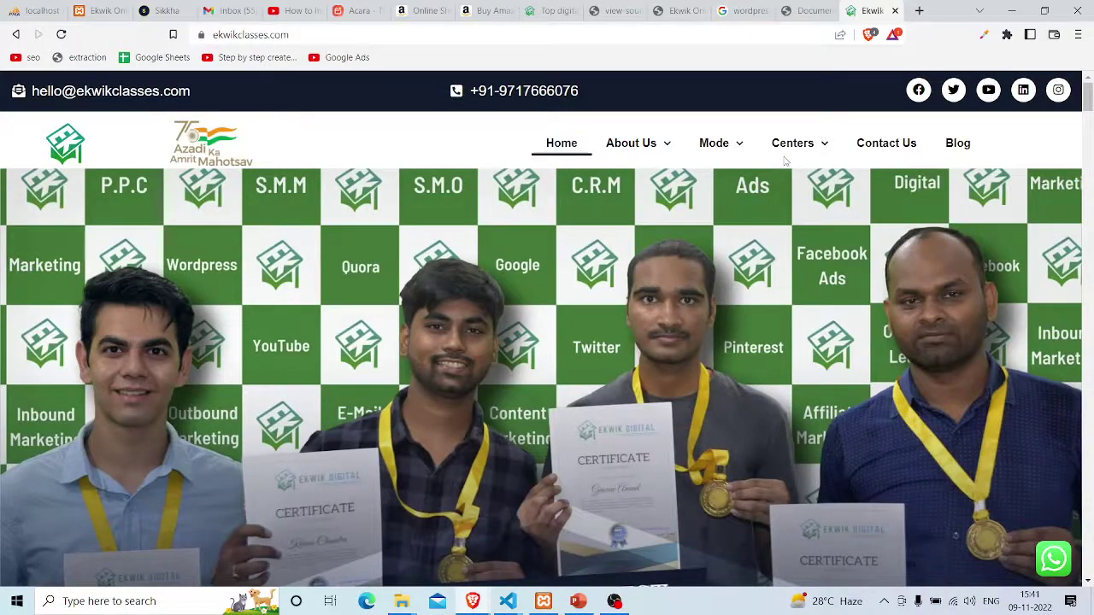
View the ekwikclasses.com page source, then close the source tab
{"action": "key", "text": "ctrl+u"}
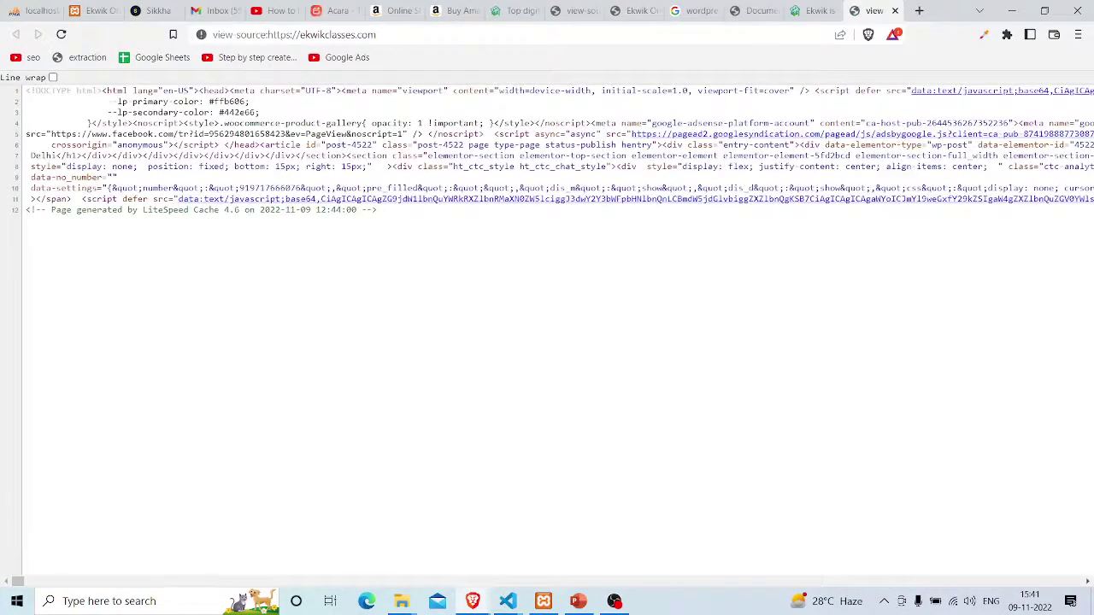
{"action": "scroll", "coordinate": [613, 181], "scroll_direction": "right", "scroll_amount": 10}
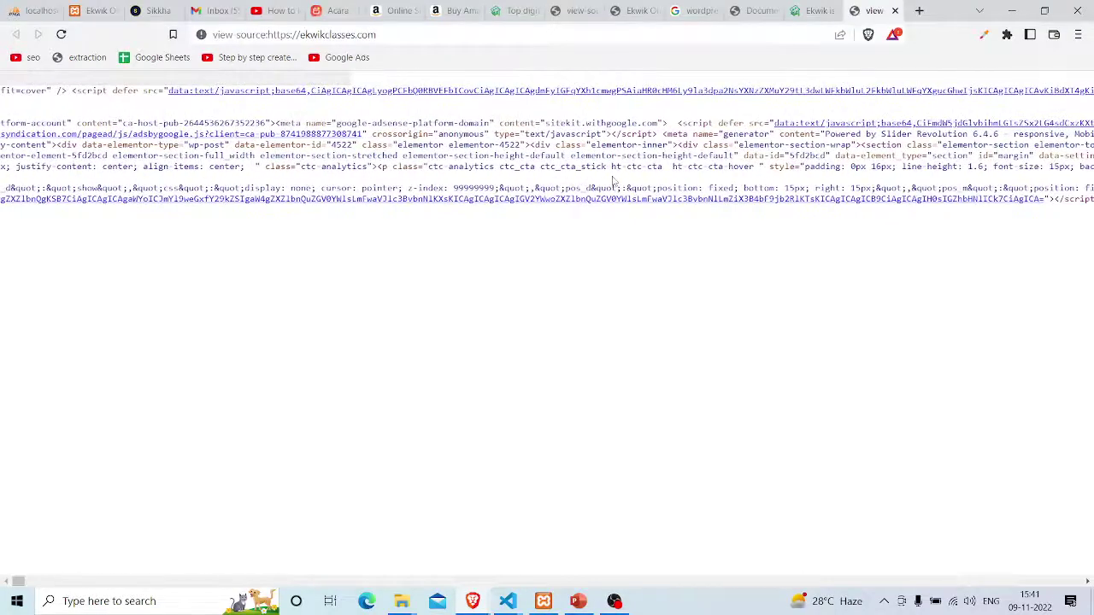
{"action": "scroll", "coordinate": [613, 180], "scroll_direction": "left", "scroll_amount": 10}
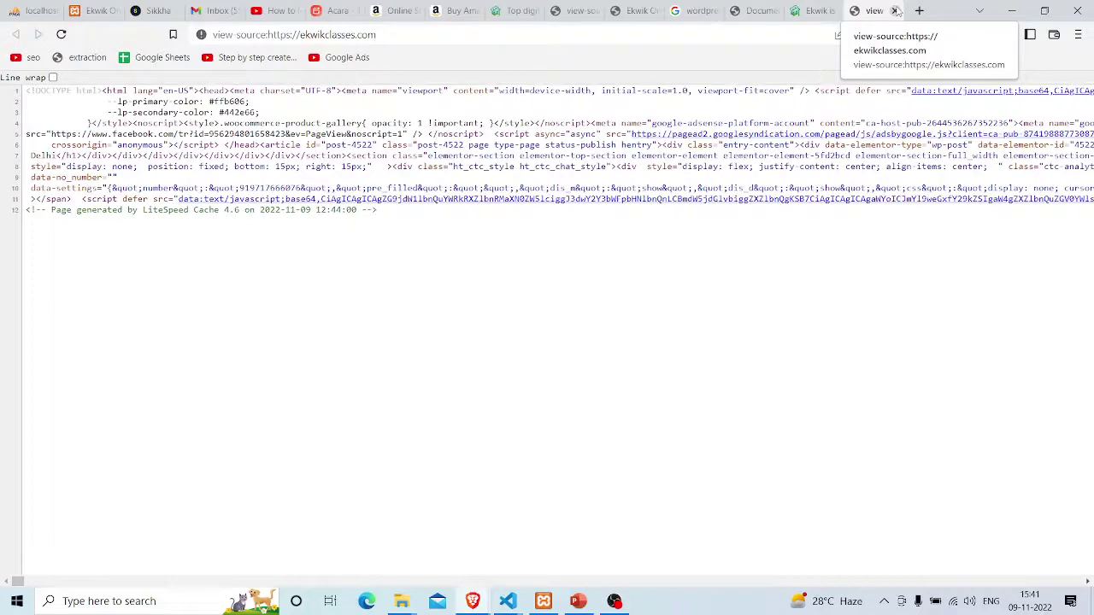
{"action": "left_click", "coordinate": [896, 10]}
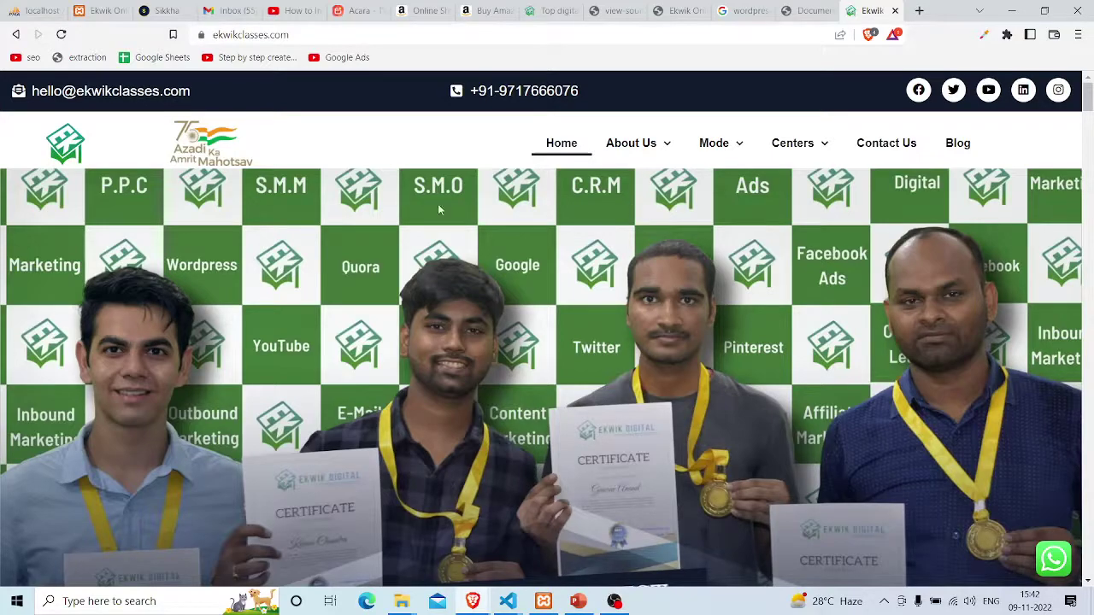
Scroll through the ekwikclasses.com homepage, then show the desktop
{"action": "scroll", "coordinate": [438, 204], "scroll_direction": "down", "scroll_amount": 4}
{"action": "scroll", "coordinate": [438, 204], "scroll_direction": "down", "scroll_amount": 10}
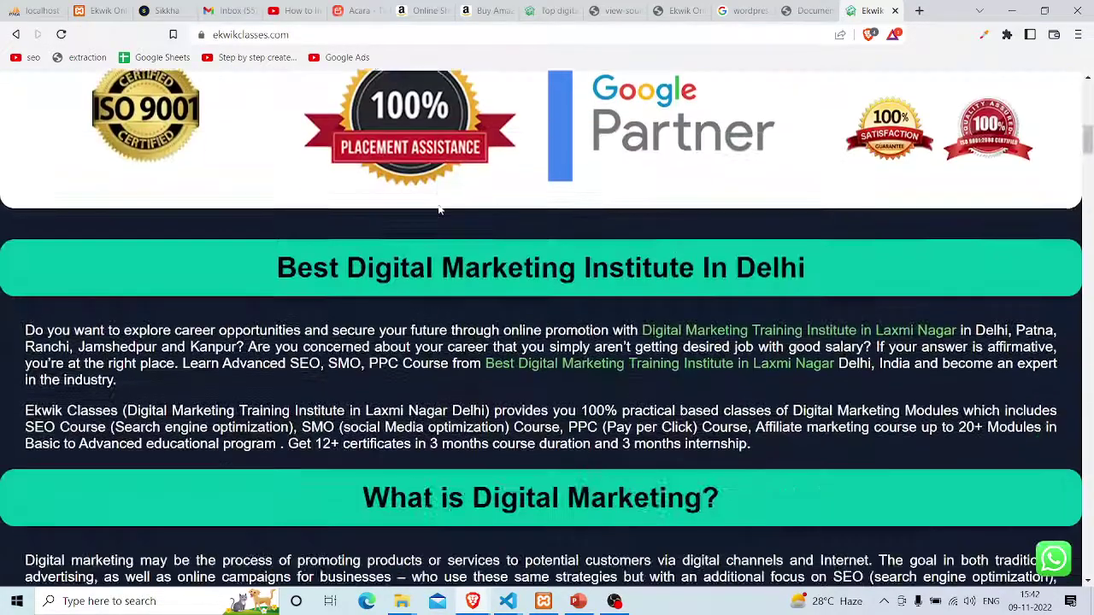
{"action": "scroll", "coordinate": [439, 209], "scroll_direction": "down", "scroll_amount": 10}
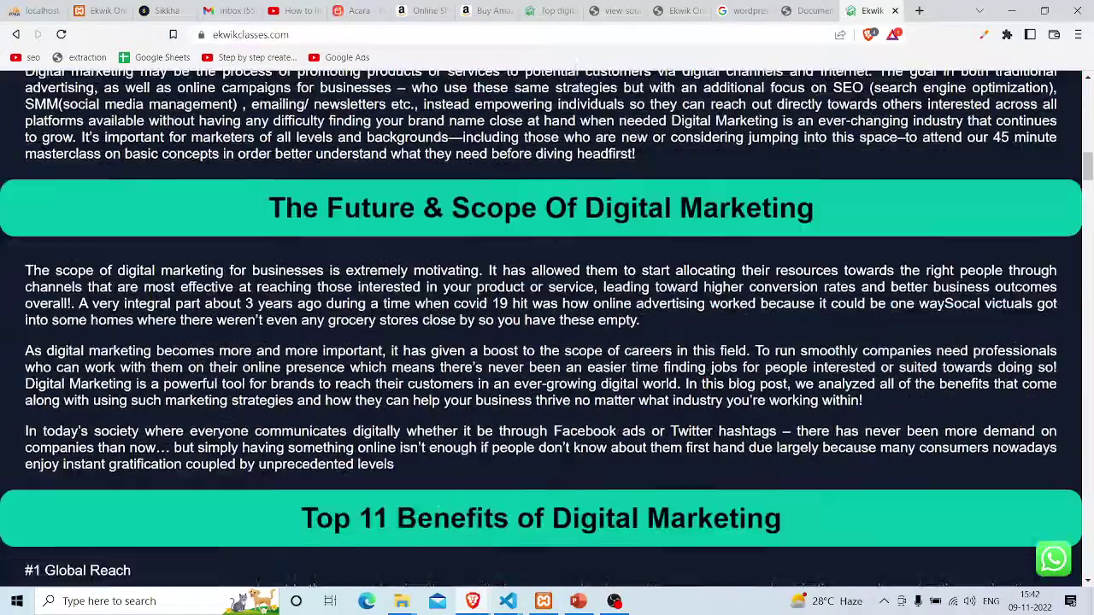
{"action": "scroll", "coordinate": [439, 209], "scroll_direction": "down", "scroll_amount": 4}
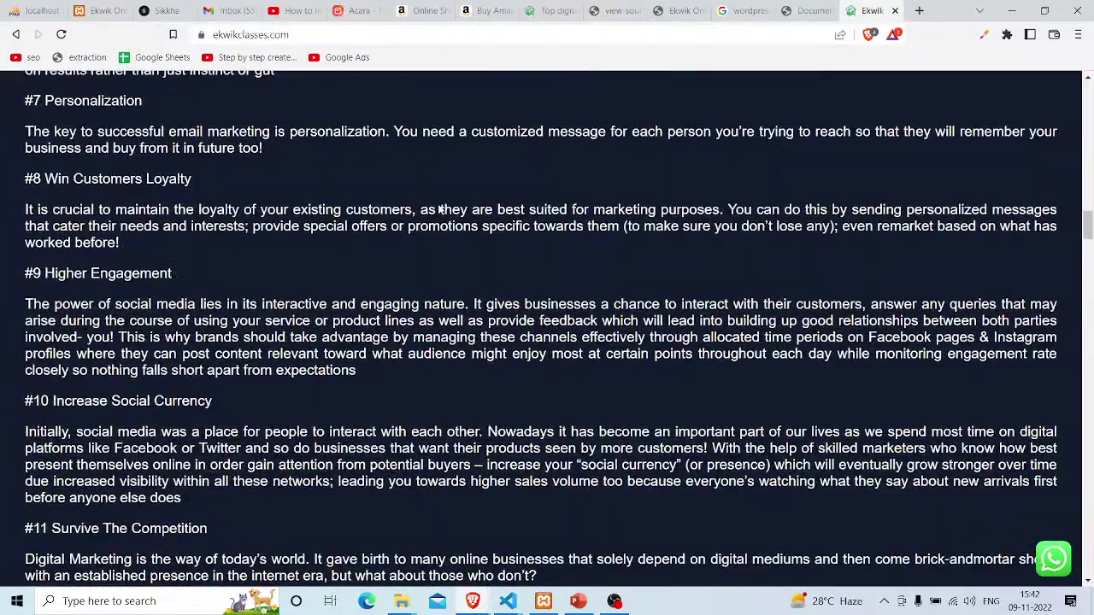
{"action": "key", "text": "super+d"}
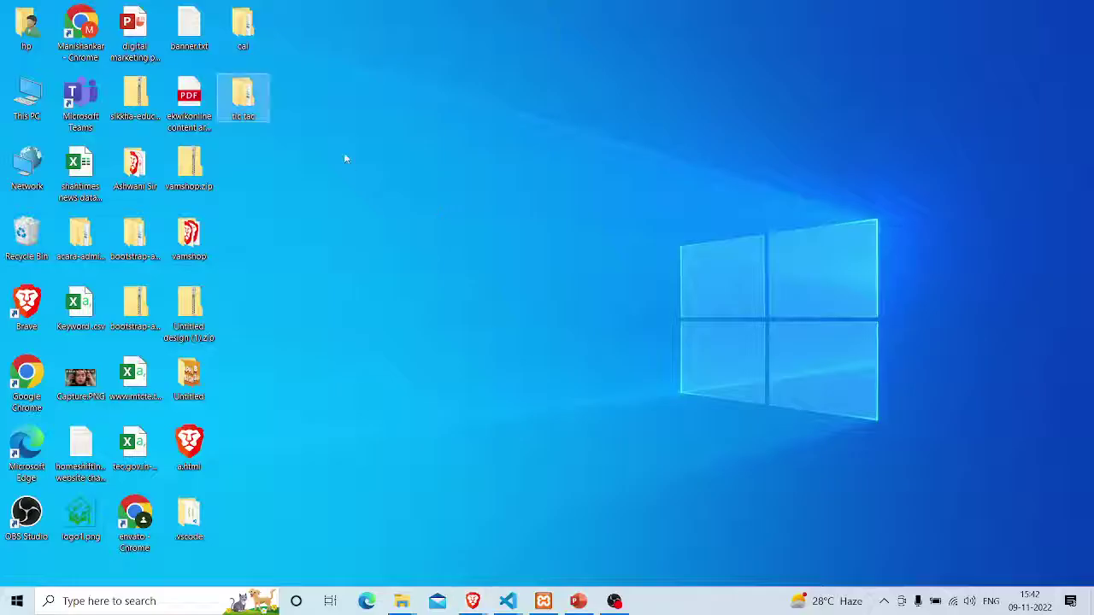
Refresh the desktop and browse from This PC through Local Disk (C:) into xampp
{"action": "right_click", "coordinate": [344, 153]}
{"action": "left_click", "coordinate": [376, 196]}
{"action": "double_click", "coordinate": [27, 95]}
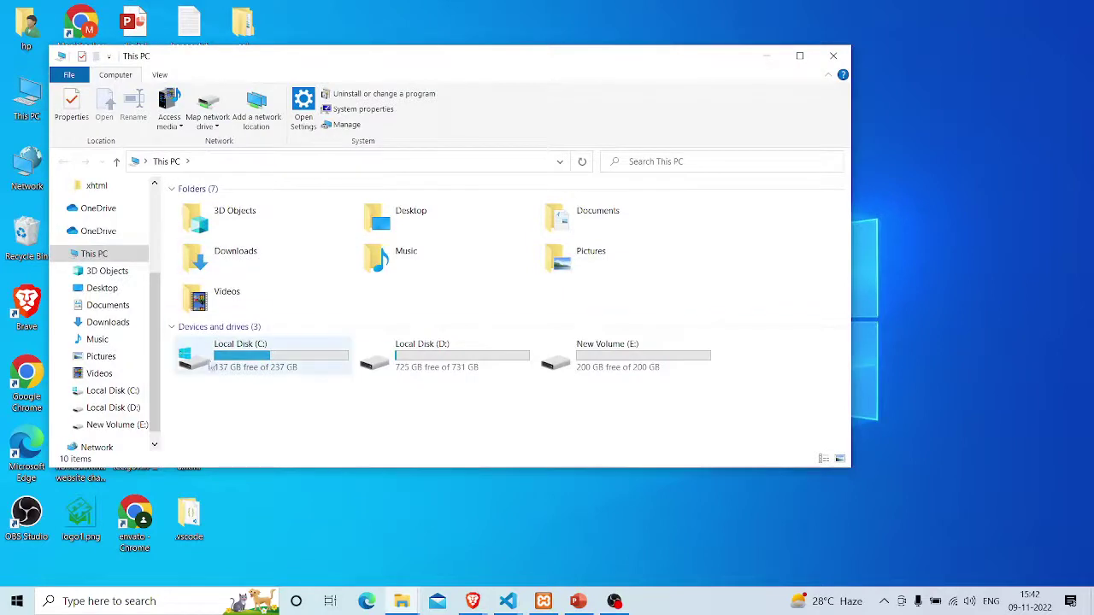
{"action": "double_click", "coordinate": [220, 363]}
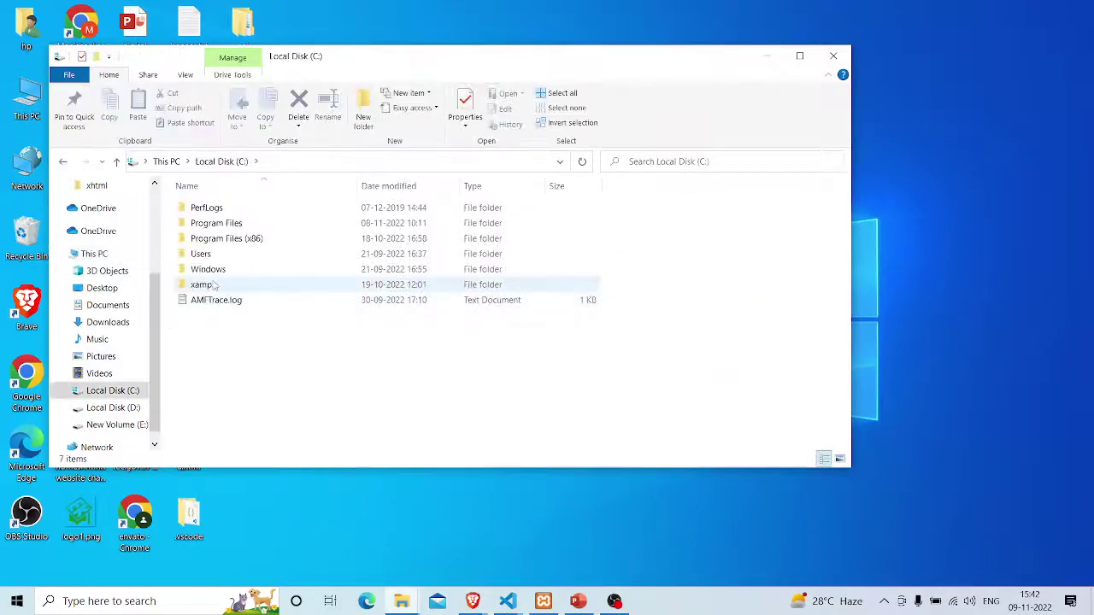
{"action": "double_click", "coordinate": [202, 284]}
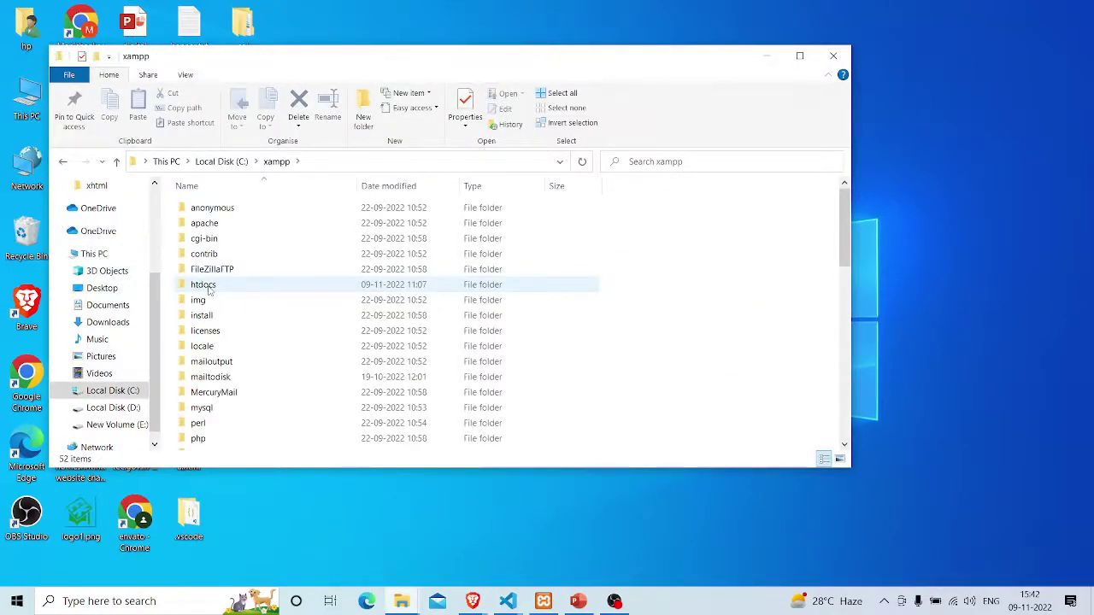
Open the htdocs folder, maximize and restore its window, then minimize it
{"action": "scroll", "coordinate": [208, 291], "scroll_direction": "down", "scroll_amount": 9}
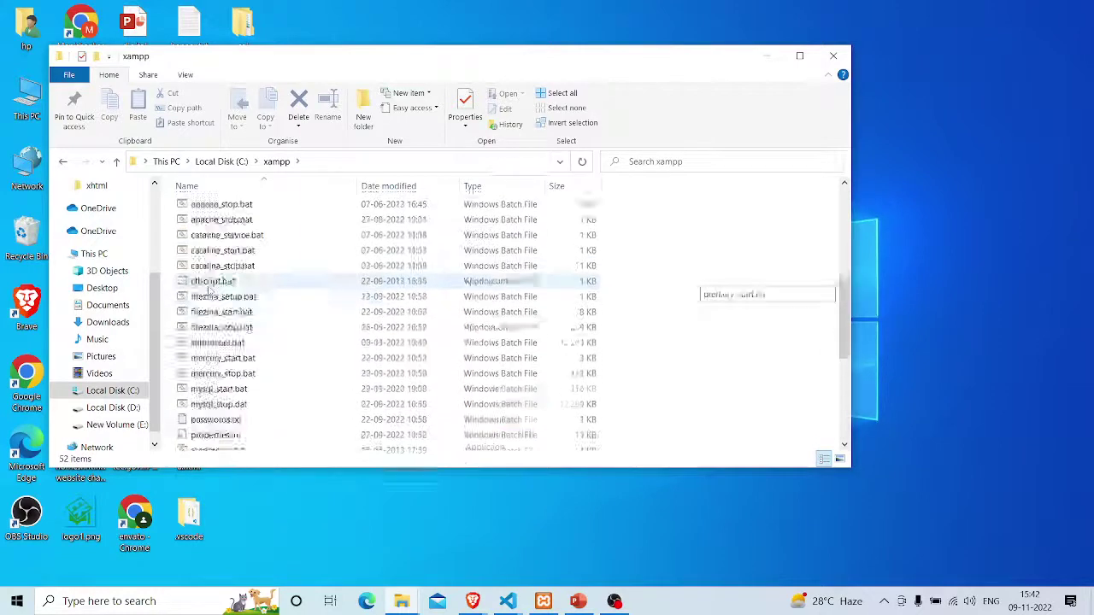
{"action": "scroll", "coordinate": [207, 290], "scroll_direction": "up", "scroll_amount": 7}
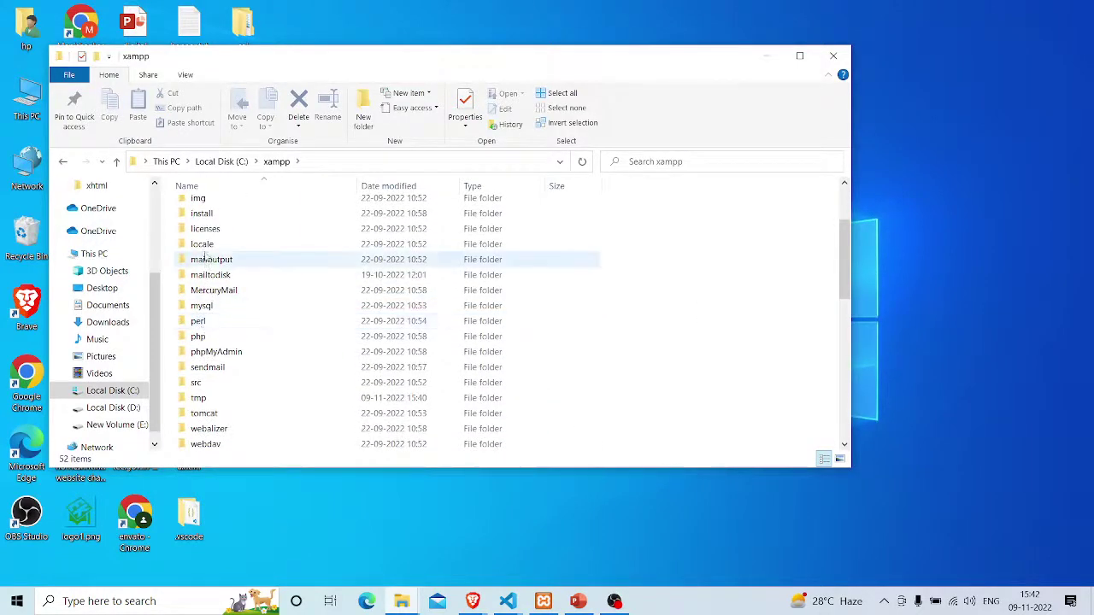
{"action": "scroll", "coordinate": [197, 308], "scroll_direction": "up", "scroll_amount": 3}
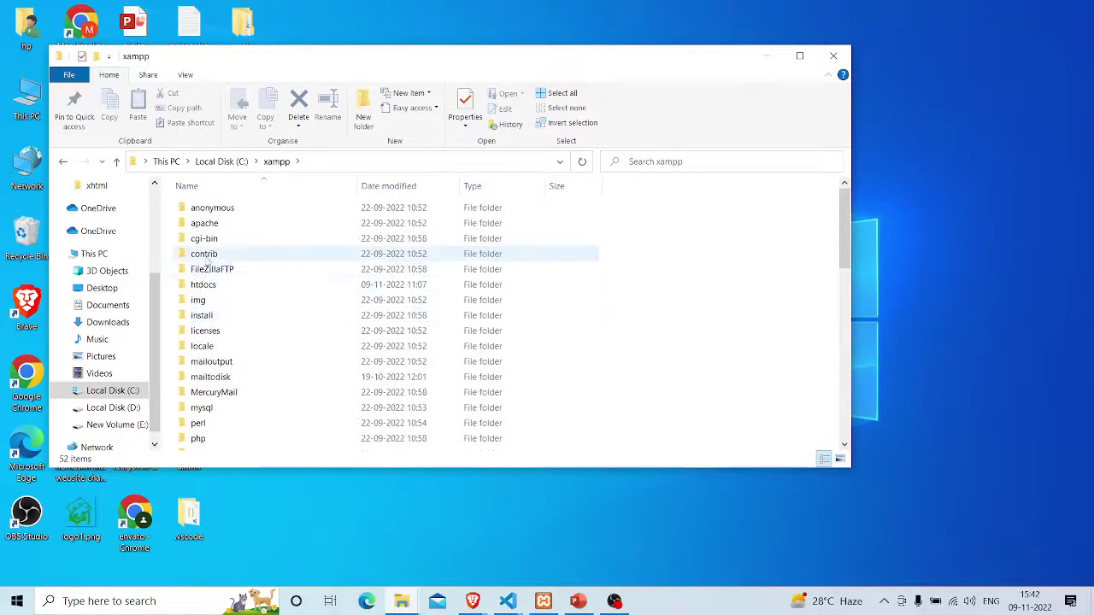
{"action": "double_click", "coordinate": [203, 285]}
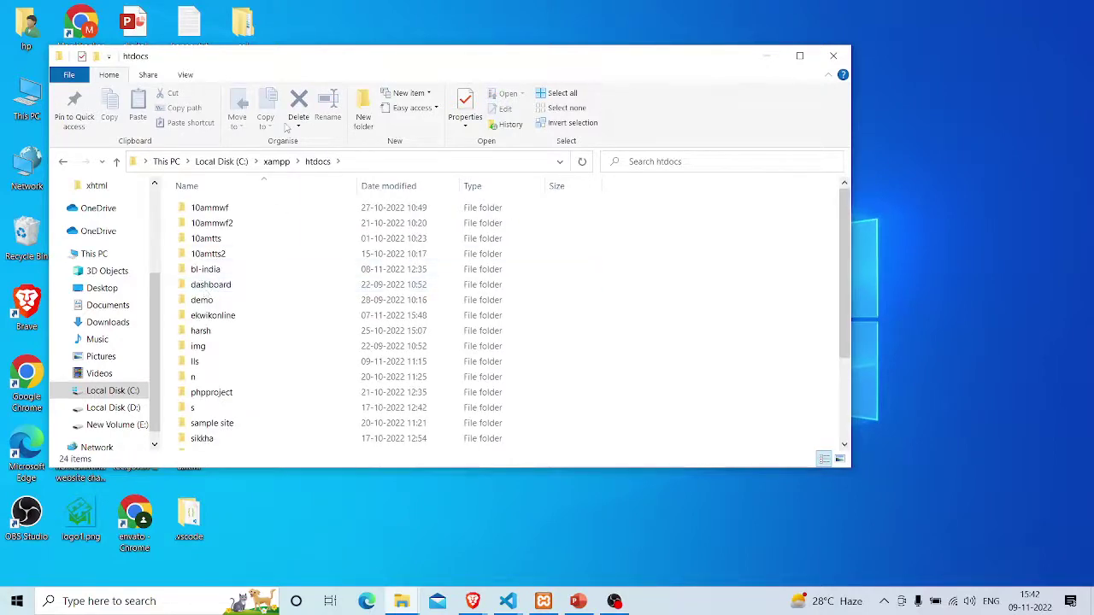
{"action": "left_click_drag", "start_coordinate": [349, 68], "coordinate": [478, 1]}
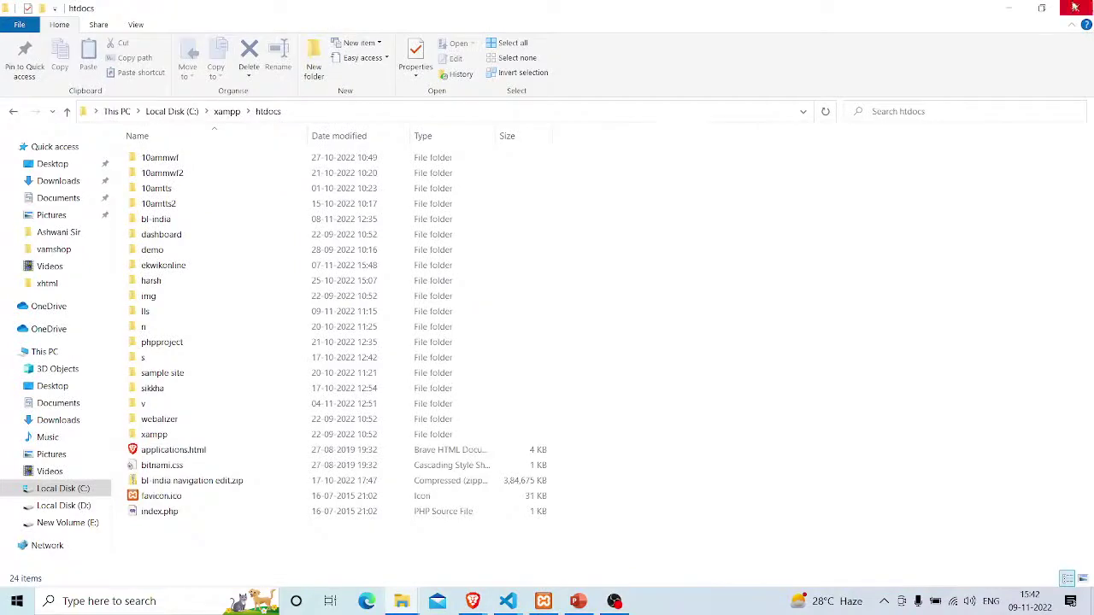
{"action": "left_click", "coordinate": [1042, 8]}
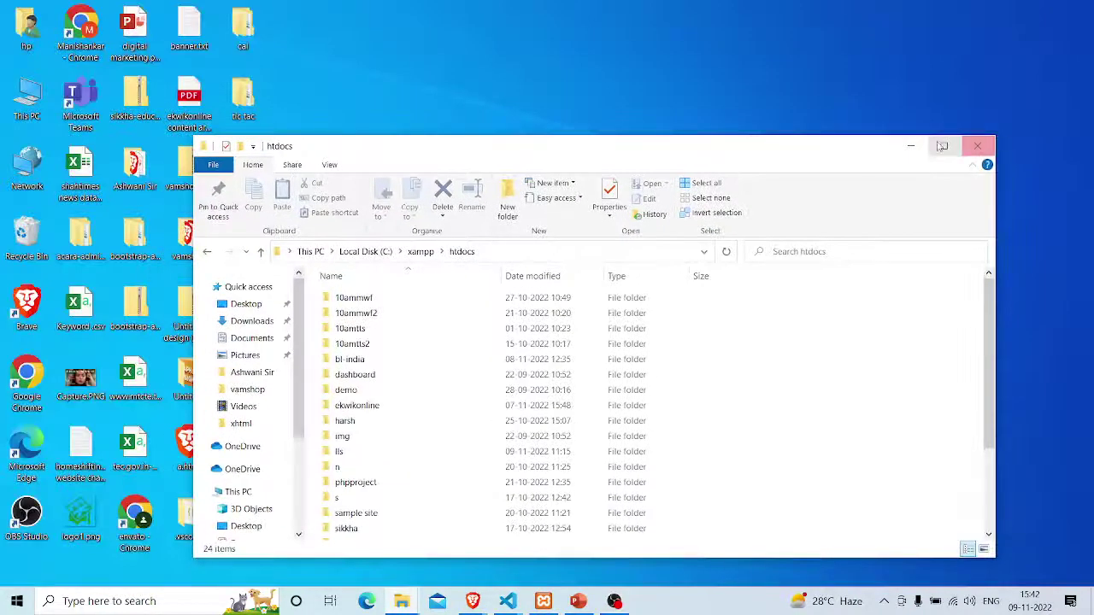
{"action": "left_click", "coordinate": [910, 145]}
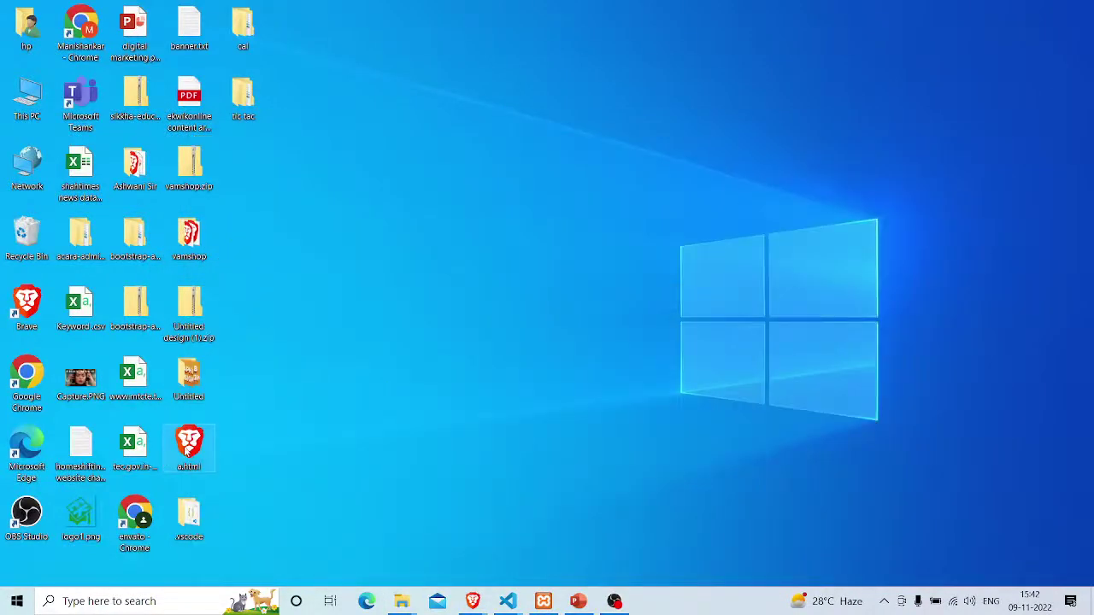
{"action": "left_click_drag", "start_coordinate": [206, 447], "coordinate": [328, 241]}
Switch back to Visual Studio Code and review the a.html mtc heading and left marquee code
{"action": "key", "text": "alt+Tab"}
{"action": "key", "text": "alt+Tab"}
{"action": "key", "text": "alt+Tab"}
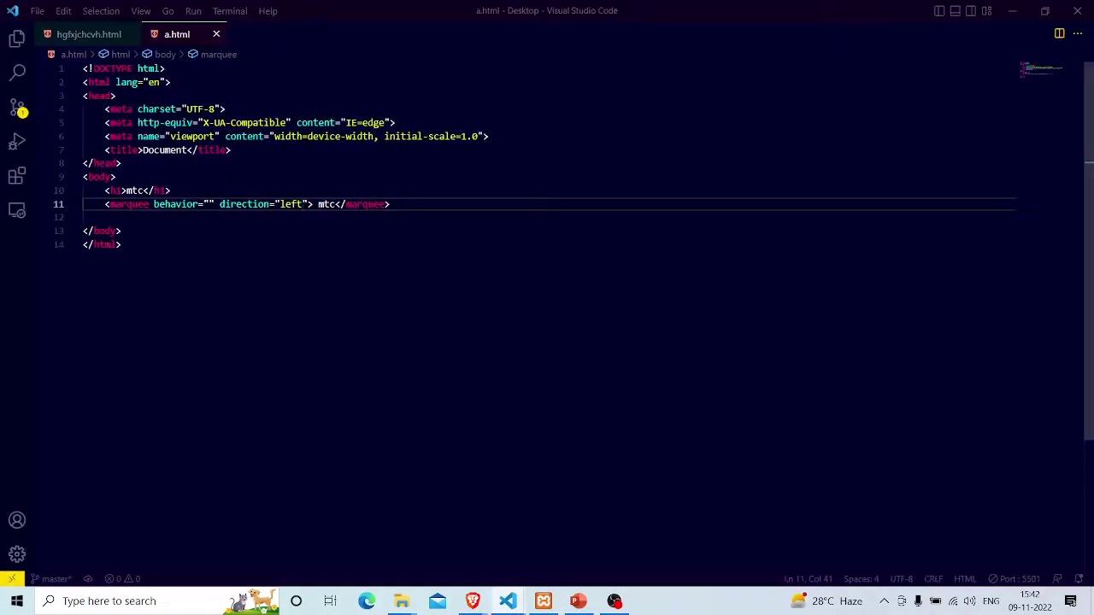
{"action": "left_click_drag", "start_coordinate": [137, 246], "coordinate": [96, 53]}
{"action": "left_click", "coordinate": [122, 244]}
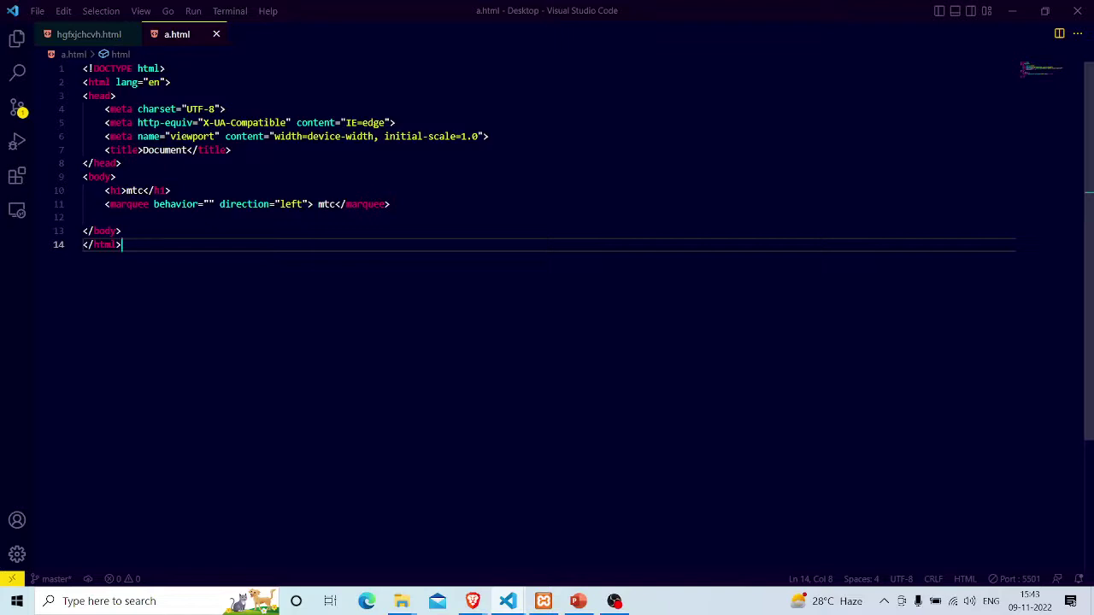
Duplicate the sample site folder inside htdocs with copy and paste
{"action": "key", "text": "alt+Tab"}
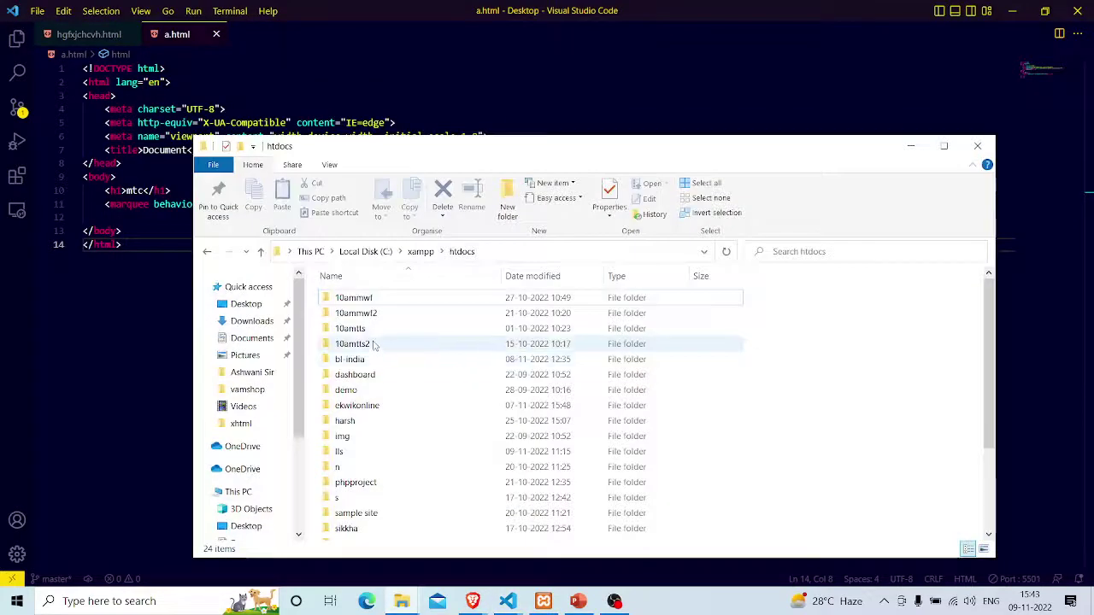
{"action": "scroll", "coordinate": [355, 401], "scroll_direction": "down", "scroll_amount": 3}
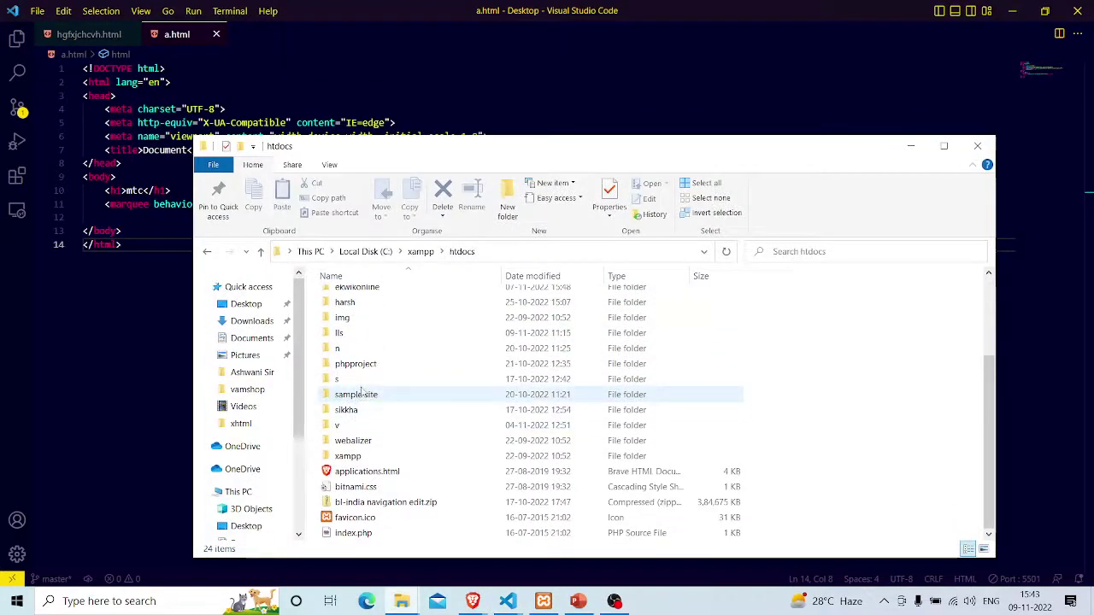
{"action": "left_click", "coordinate": [361, 394]}
{"action": "key", "text": "ctrl+c"}
{"action": "key", "text": "ctrl+v"}
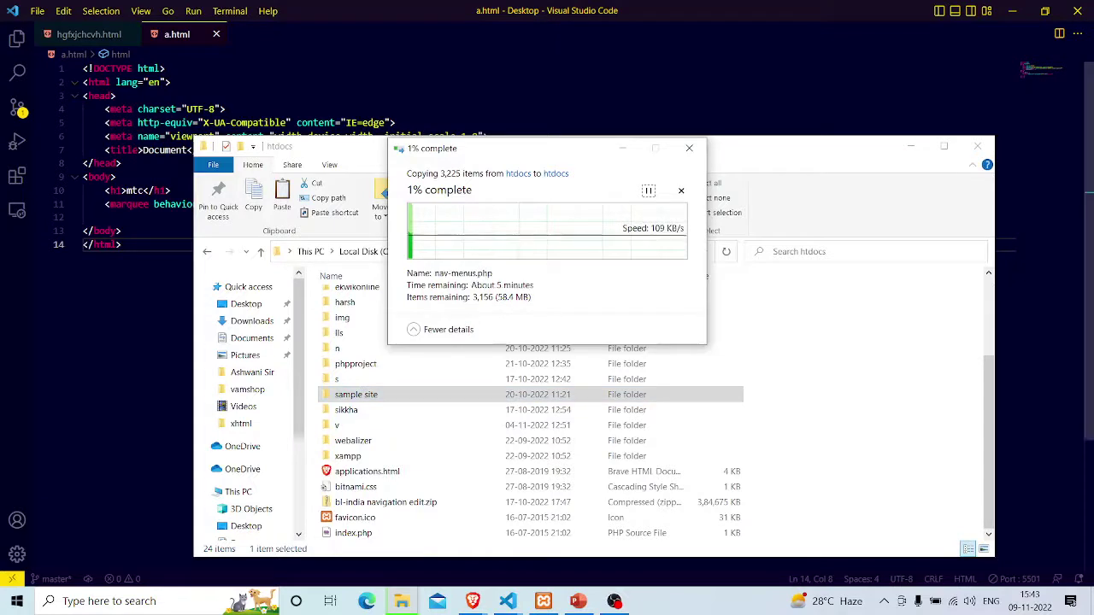
Check the 3,225-item copy progress from VS Code, then show the Windows desktop
{"action": "left_click", "coordinate": [122, 231]}
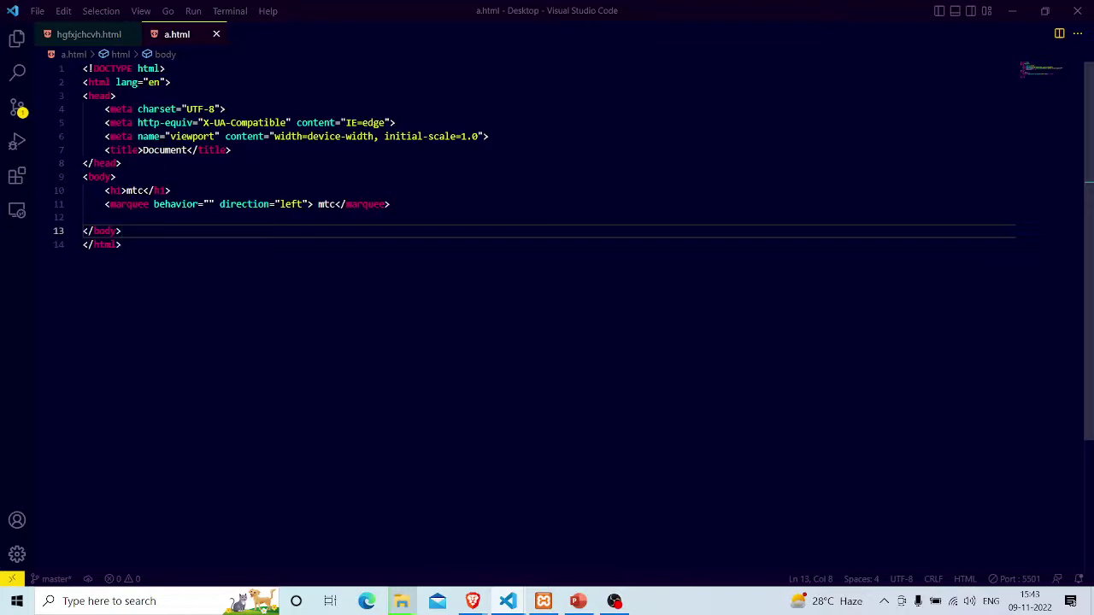
{"action": "key", "text": "alt+Tab"}
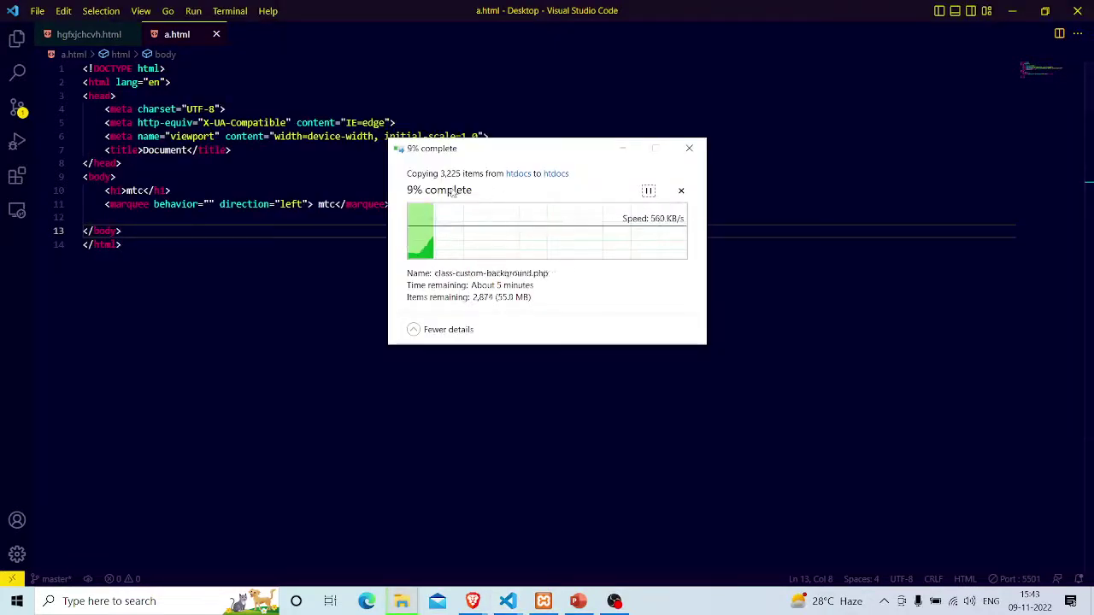
{"action": "left_click", "coordinate": [122, 244]}
{"action": "key", "text": "alt+Tab"}
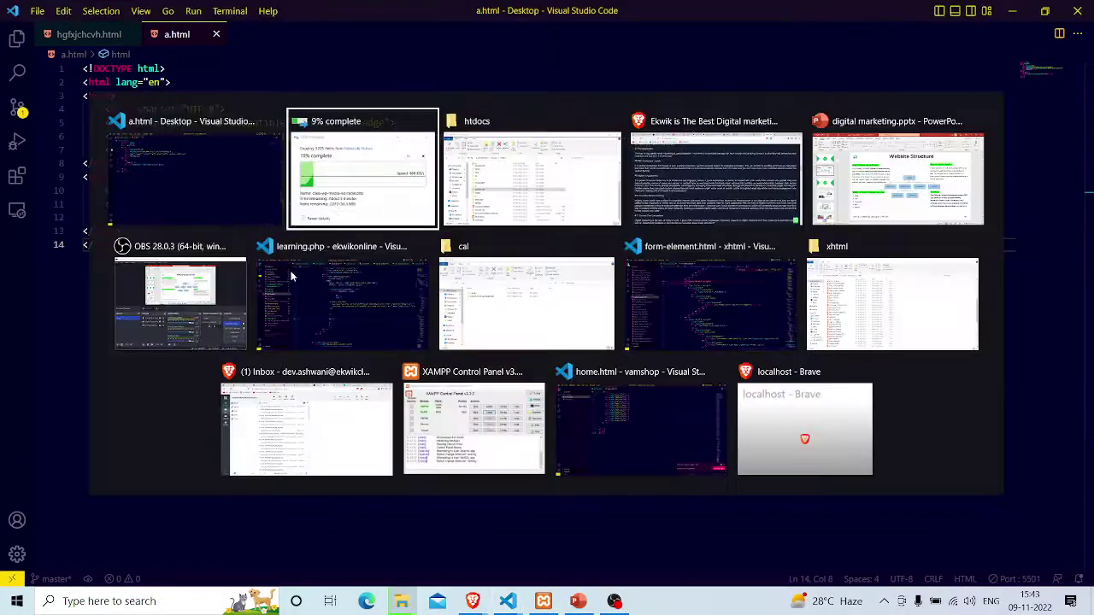
{"action": "key", "text": "alt+shift+Tab"}
{"action": "key", "text": "super+d"}
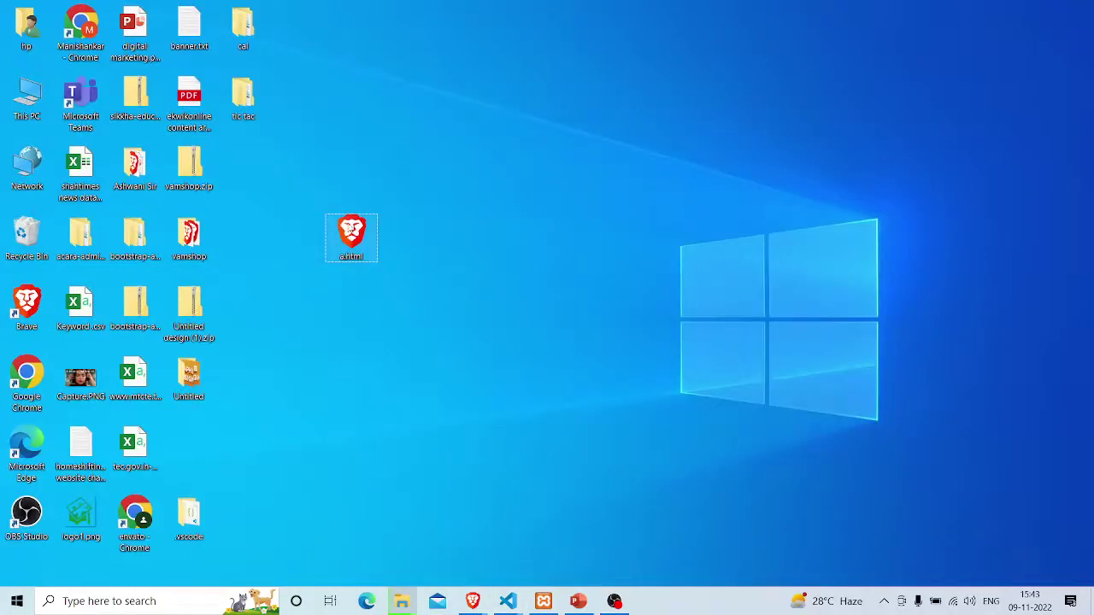
Refresh the desktop and move the .vscode folder into the cal folder
{"action": "right_click", "coordinate": [347, 223]}
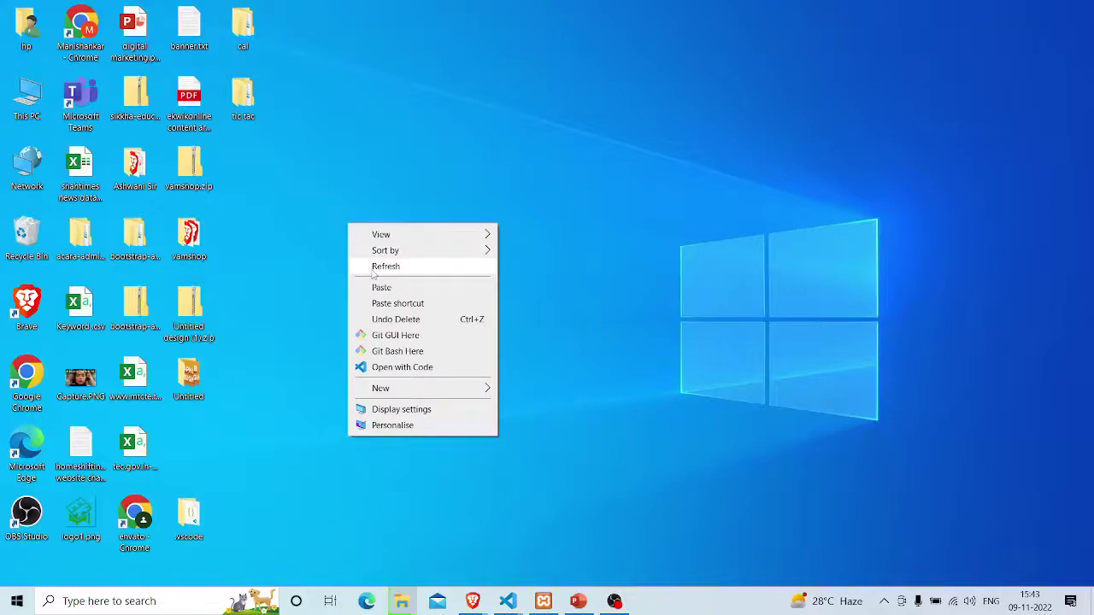
{"action": "left_click", "coordinate": [373, 272]}
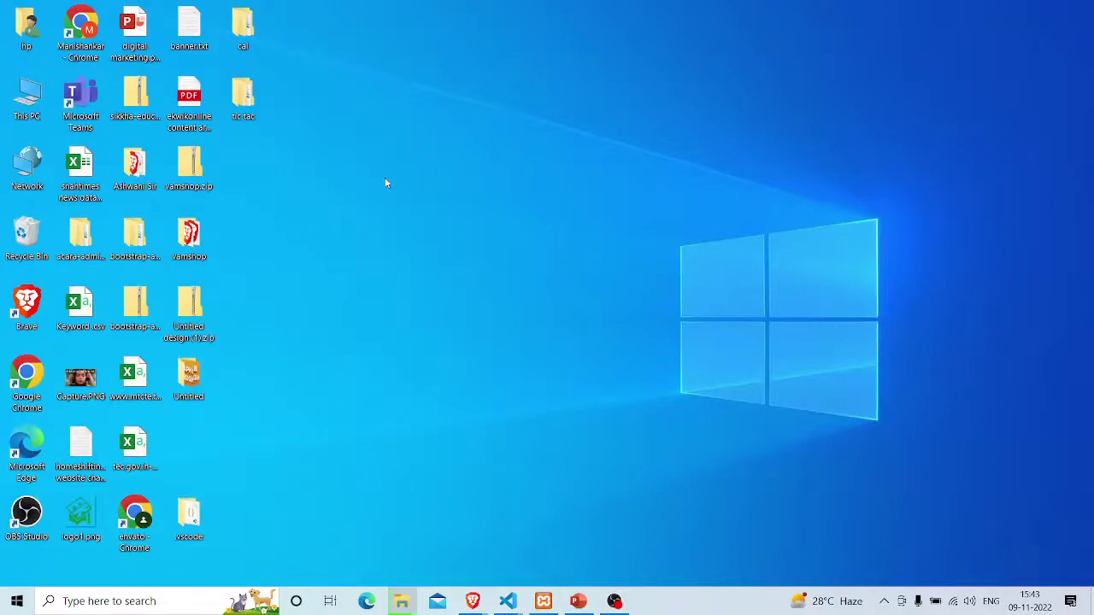
{"action": "double_click", "coordinate": [193, 513]}
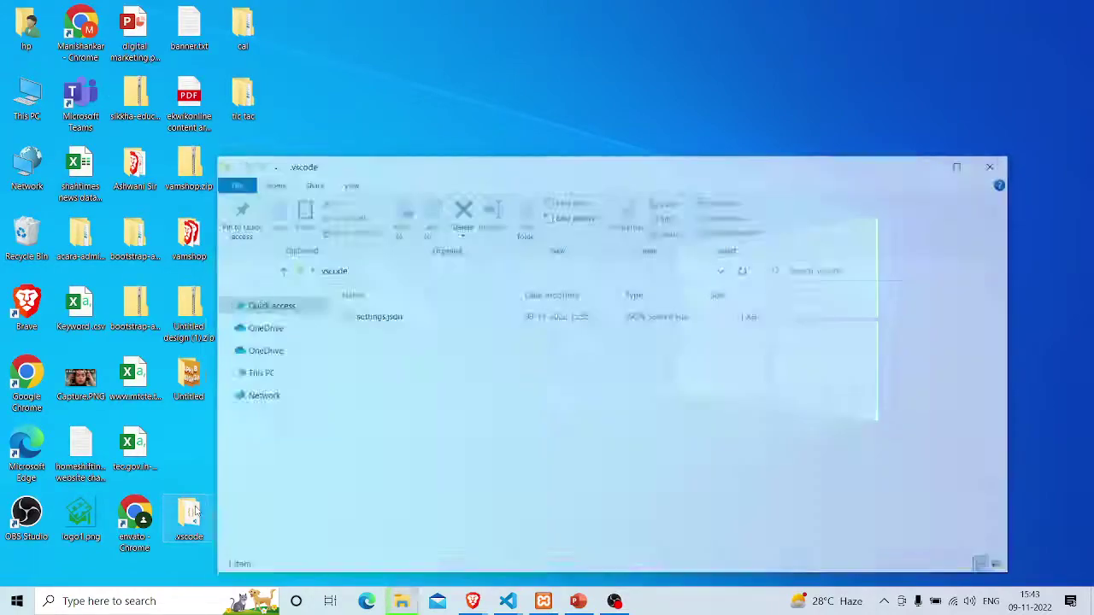
{"action": "left_click", "coordinate": [996, 164]}
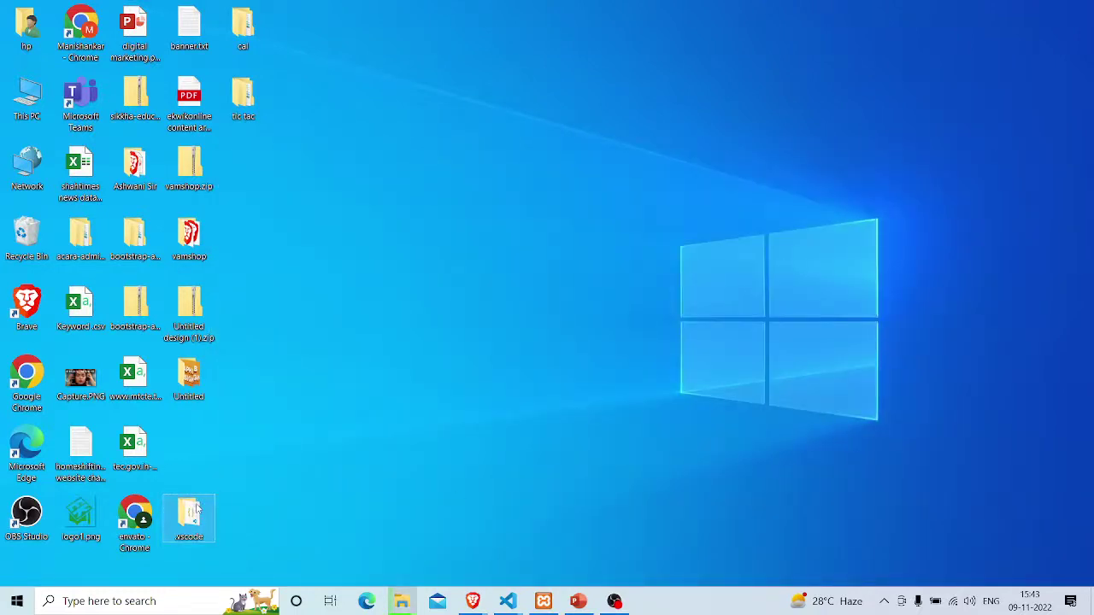
{"action": "left_click_drag", "start_coordinate": [195, 510], "coordinate": [242, 28]}
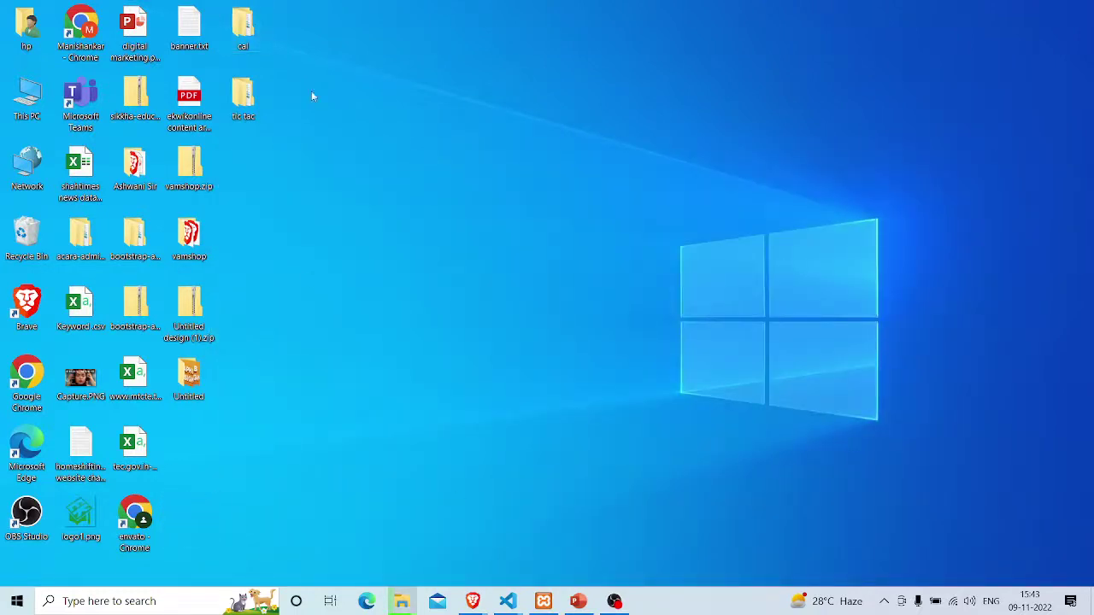
Bring the XAMPP Control Panel to the front
{"action": "key", "text": "alt+Tab"}
{"action": "key", "text": "Escape"}
{"action": "key", "text": "alt+Tab"}
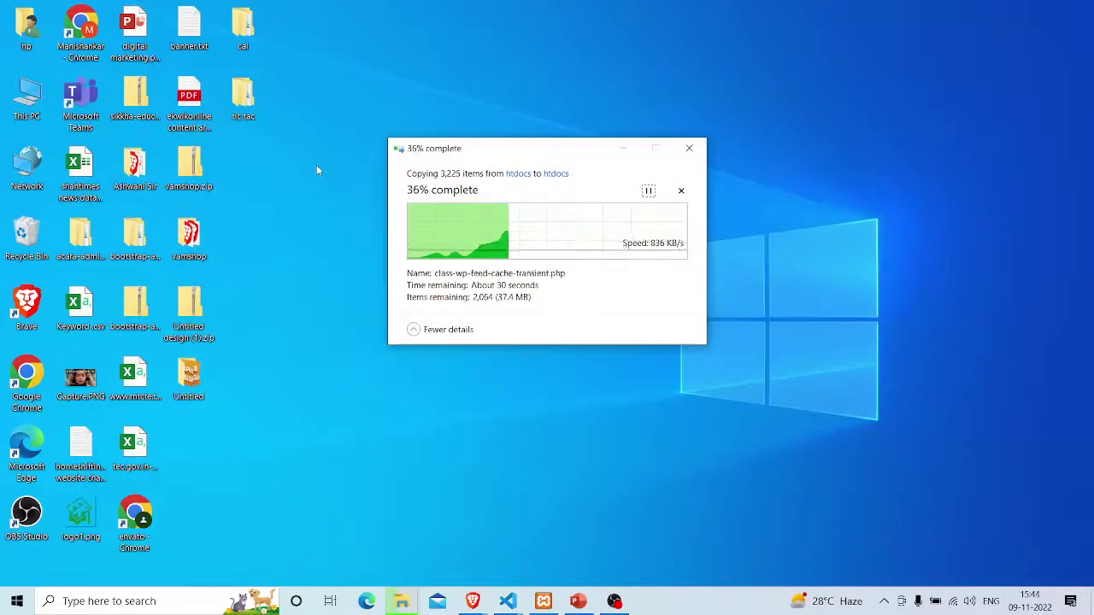
{"action": "key", "text": "alt+Tab"}
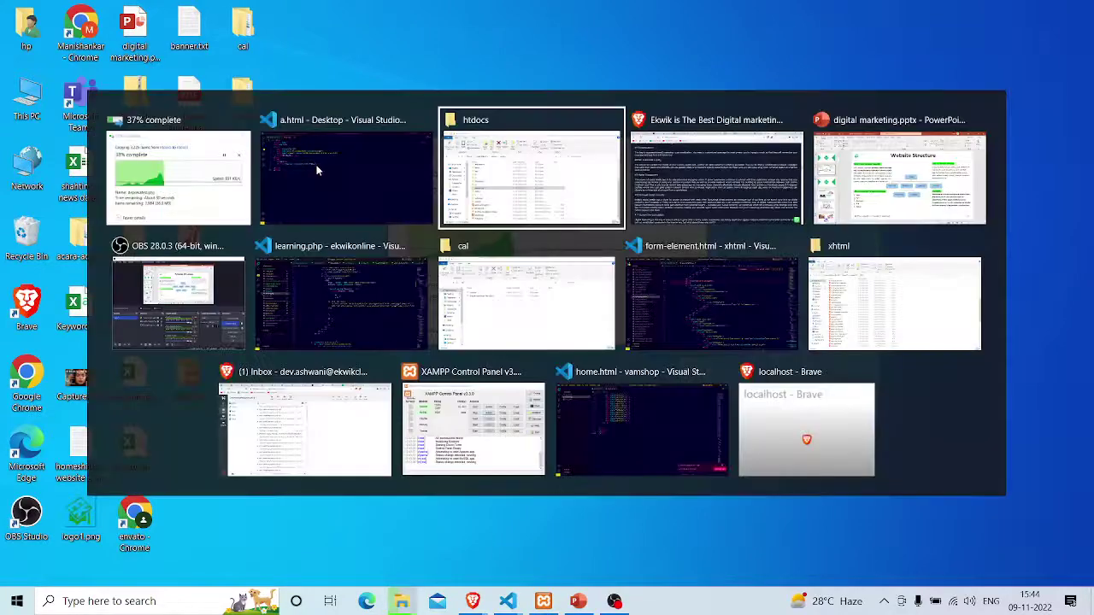
{"action": "key", "text": "shift+Tab"}
{"action": "key", "text": "shift+Tab"}
{"action": "key", "text": "shift+Tab"}
{"action": "key", "text": "shift+Tab"}
{"action": "key", "text": "shift+Tab"}
{"action": "key", "text": "shift+Tab"}
{"action": "key", "text": "shift+Tab"}
{"action": "key", "text": "shift+Tab"}
{"action": "key", "text": "shift+Tab"}
{"action": "key", "text": "shift+Tab"}
{"action": "key", "text": "shift+Tab"}
{"action": "key", "text": "shift+Tab"}
{"action": "key", "text": "shift+Tab"}
{"action": "key", "text": "shift+Tab"}
{"action": "key", "text": "shift+Tab"}
{"action": "key", "text": "shift+Tab"}
{"action": "key", "text": "shift+Tab"}
{"action": "key", "text": "shift+Tab"}
{"action": "key", "text": "shift+Tab"}
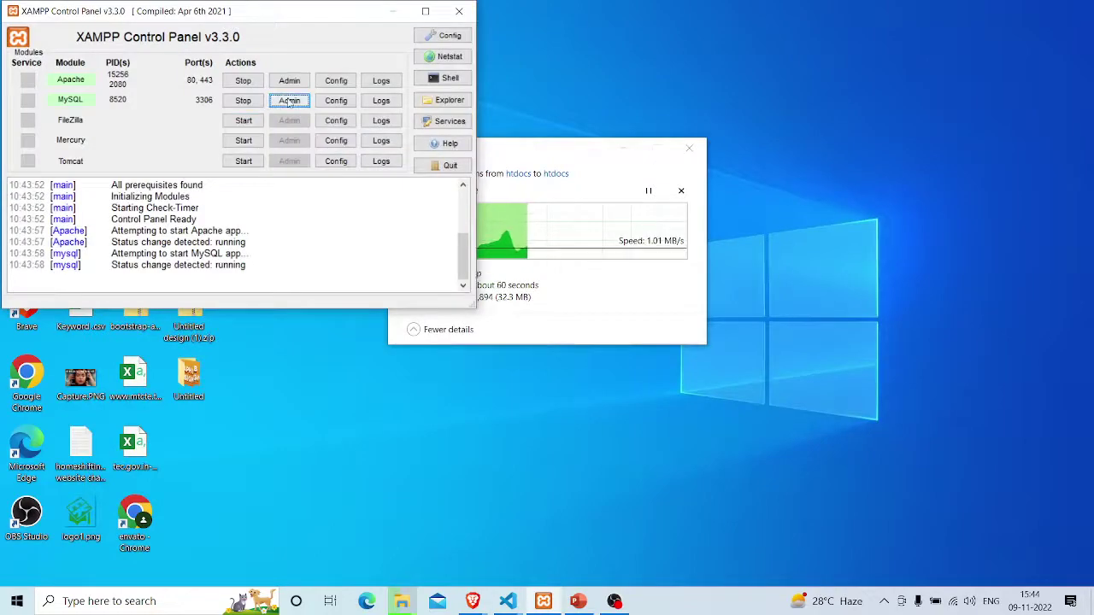
From XAMPP's MySQL Admin, create an empty database named mtc in phpMyAdmin
{"action": "left_click", "coordinate": [289, 100]}
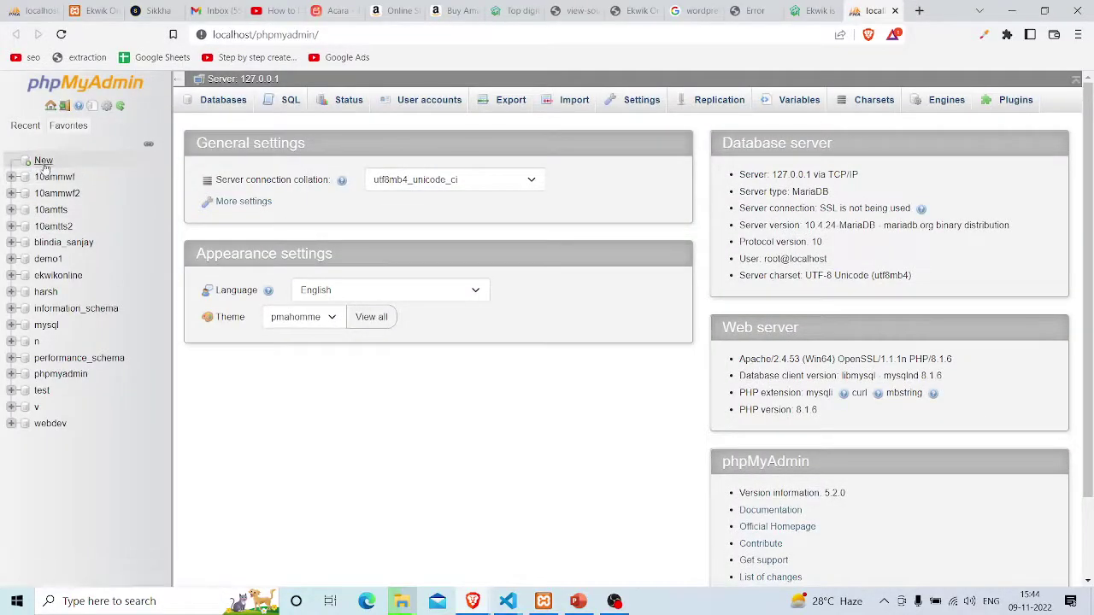
{"action": "left_click", "coordinate": [44, 162]}
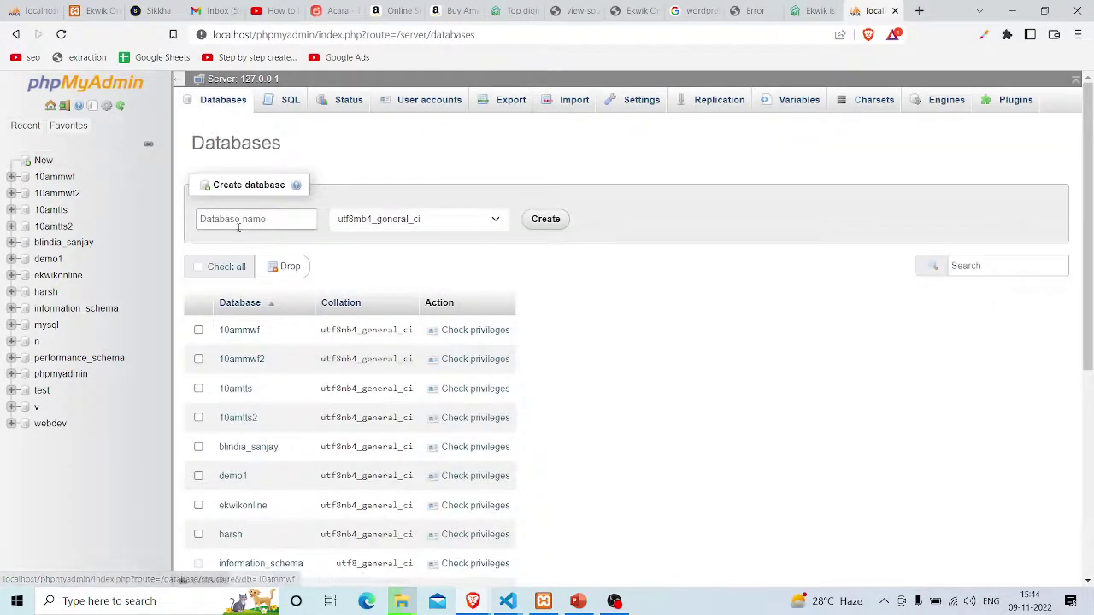
{"action": "left_click", "coordinate": [232, 219]}
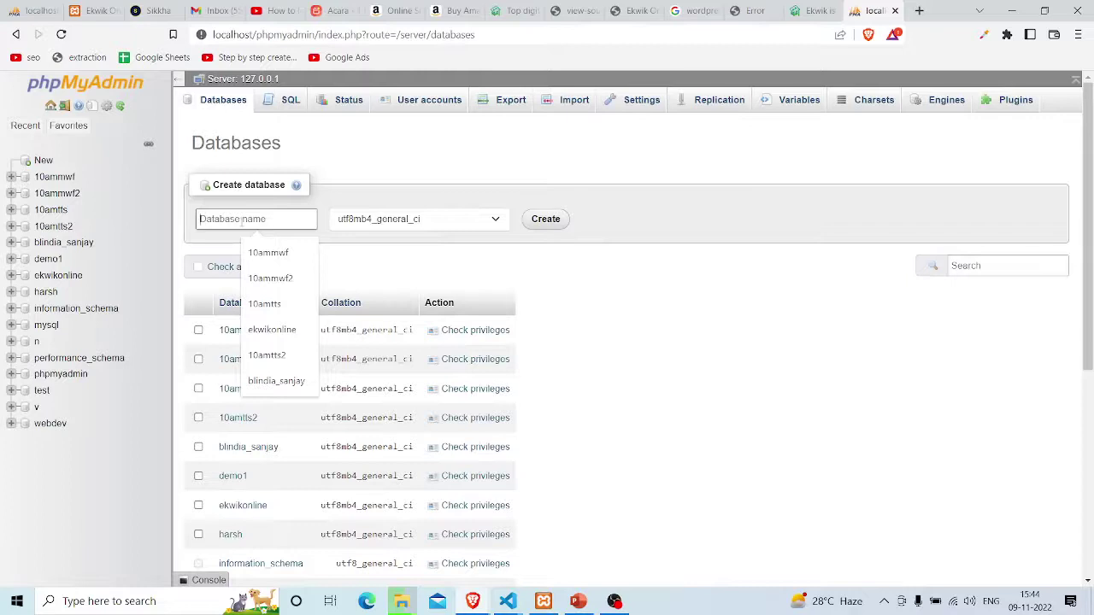
{"action": "type", "text": "mtc"}
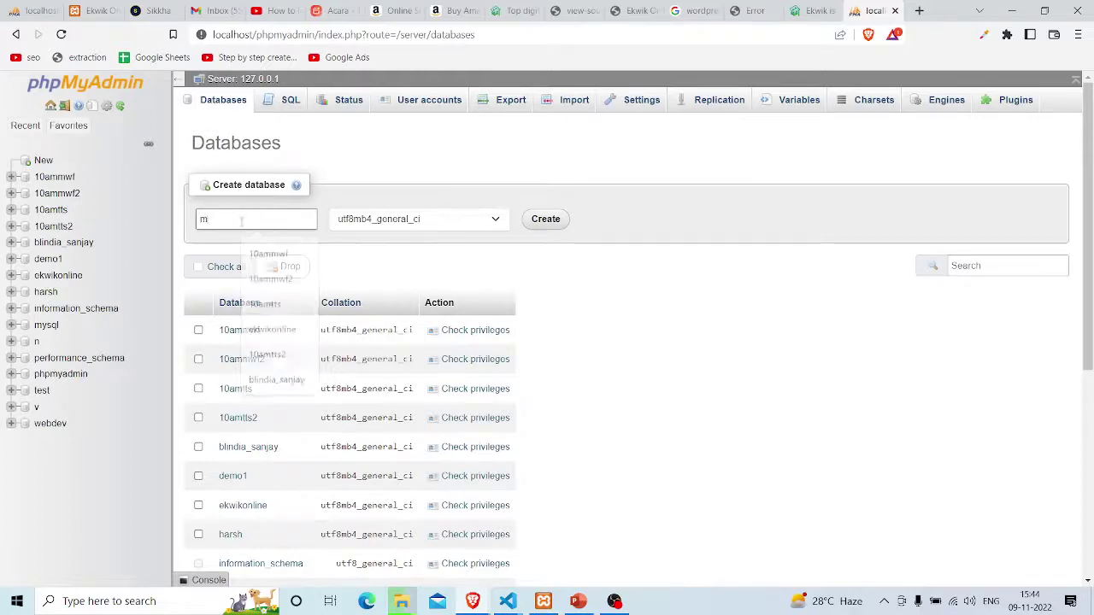
{"action": "left_click", "coordinate": [546, 220]}
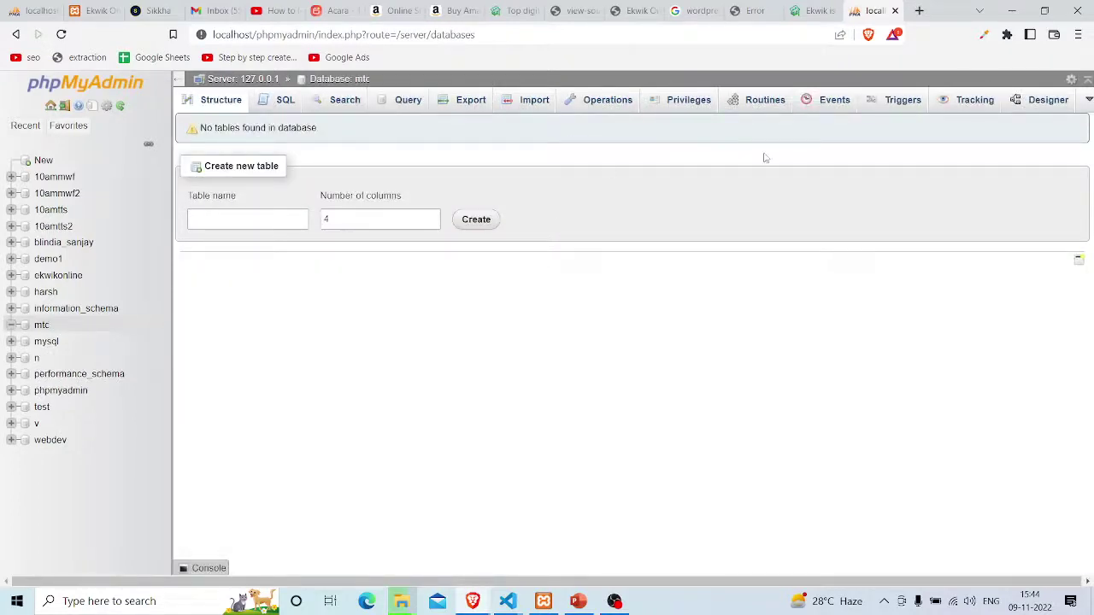
{"action": "key", "text": "alt+Tab"}
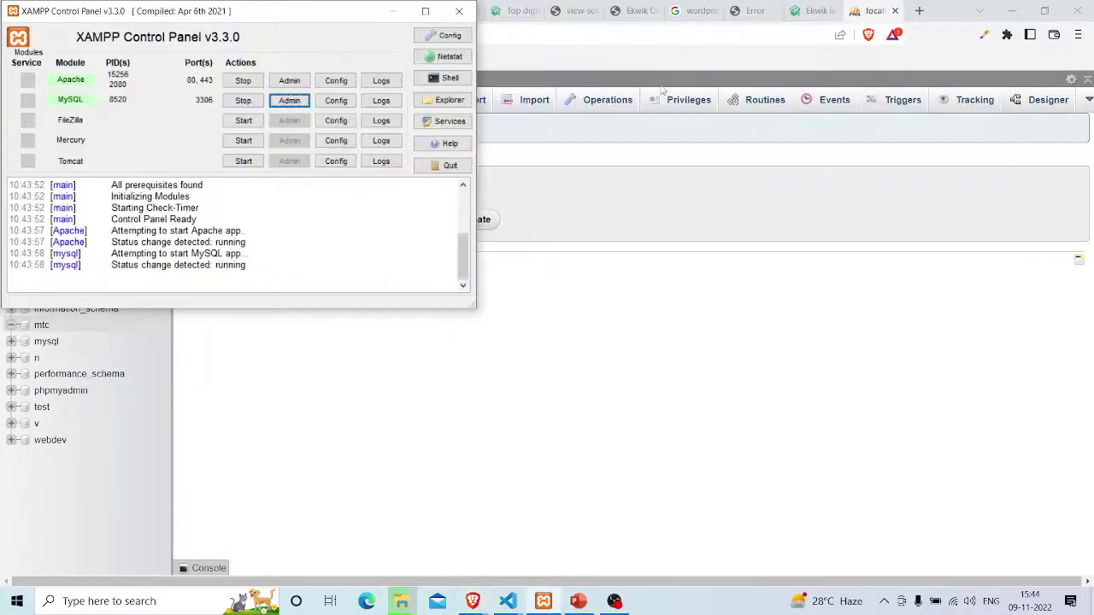
{"action": "key", "text": "super+d"}
Once the copy reaches 100%, rename 'sample site - Copy' in htdocs to mtc
{"action": "key", "text": "alt+Tab"}
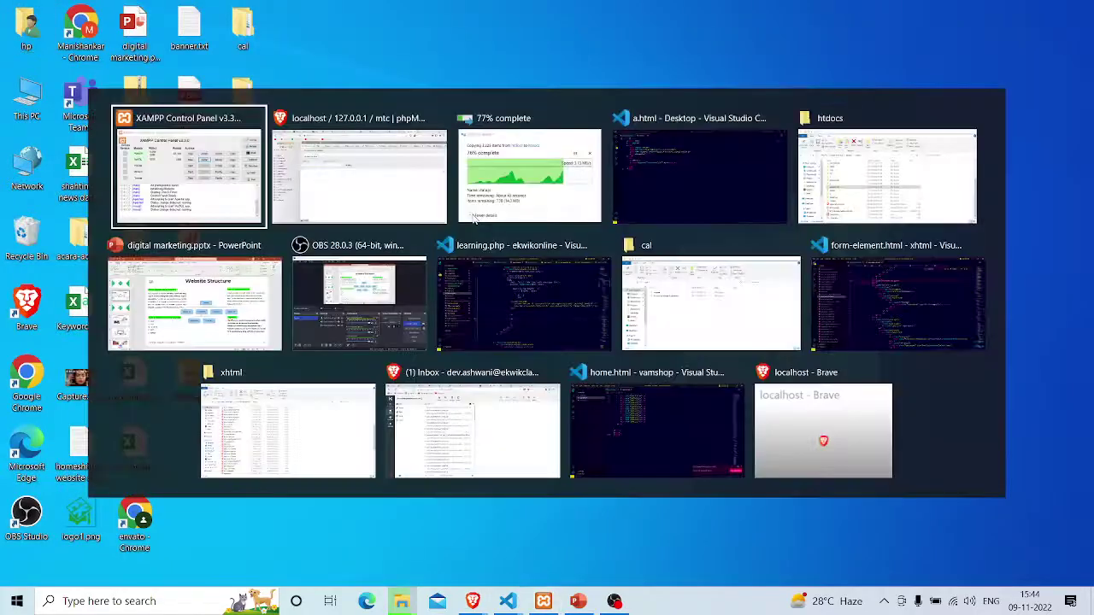
{"action": "left_click", "coordinate": [475, 220]}
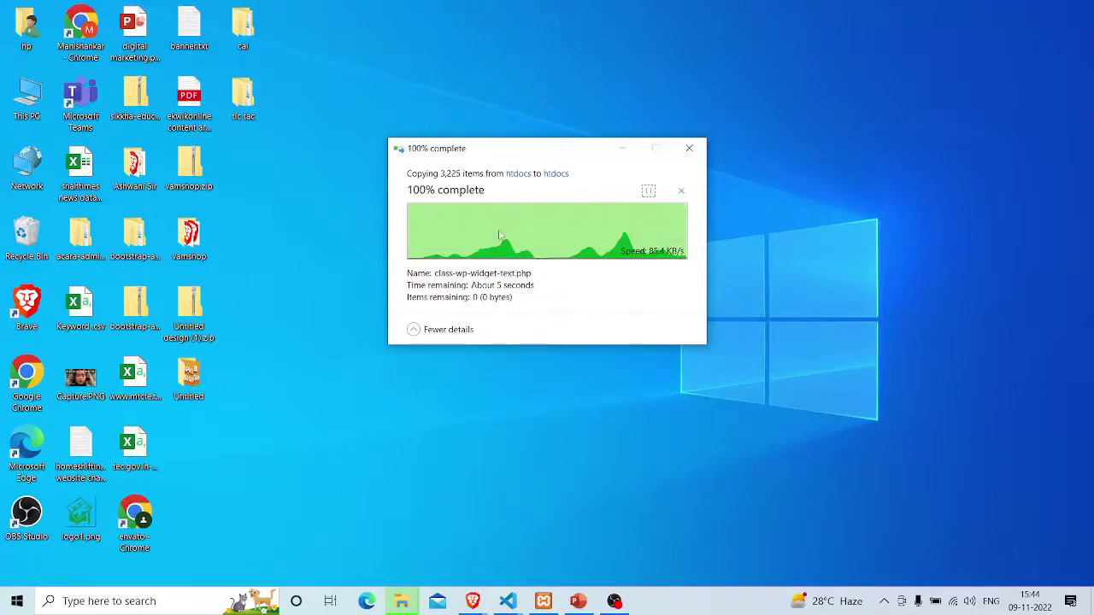
{"action": "key", "text": "alt+Tab"}
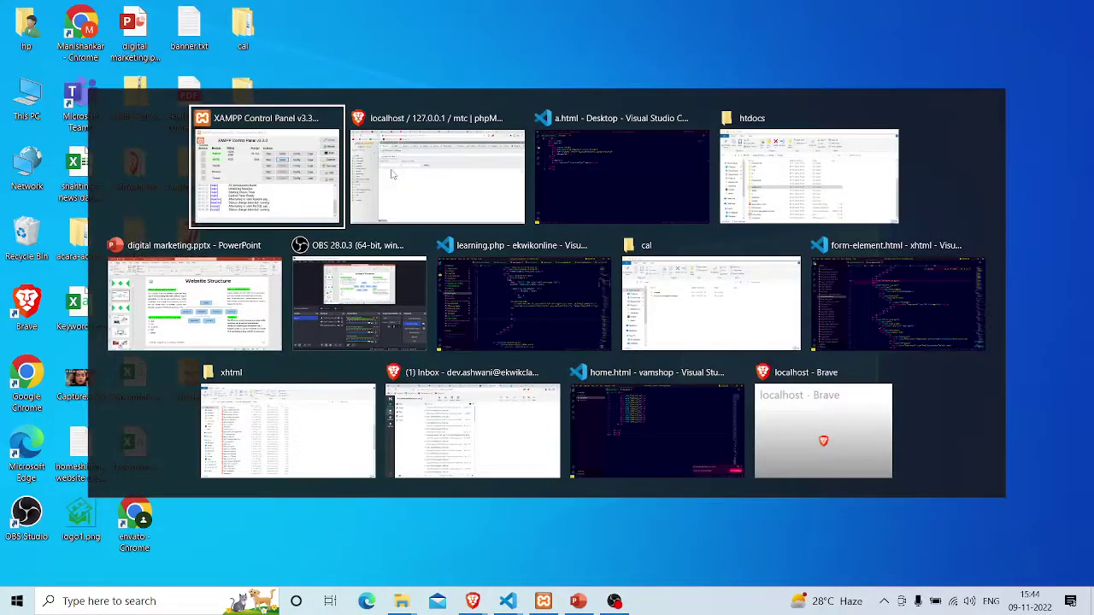
{"action": "key", "text": "alt+Tab"}
{"action": "key", "text": "alt+Tab"}
{"action": "key", "text": "alt+Tab"}
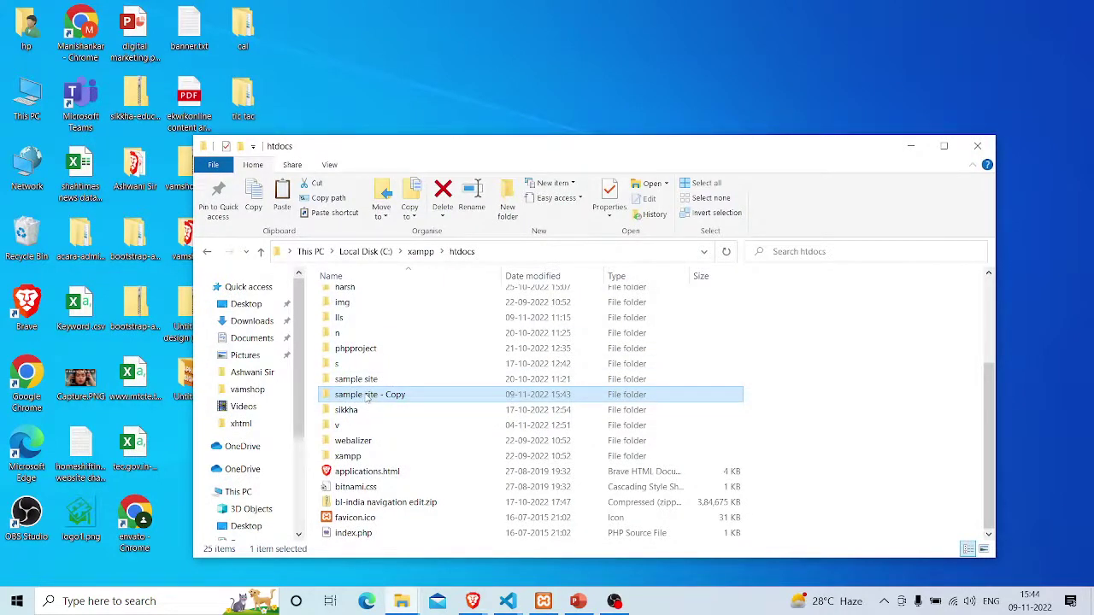
{"action": "key", "text": "F2"}
{"action": "type", "text": "mtc"}
{"action": "key", "text": "Return"}
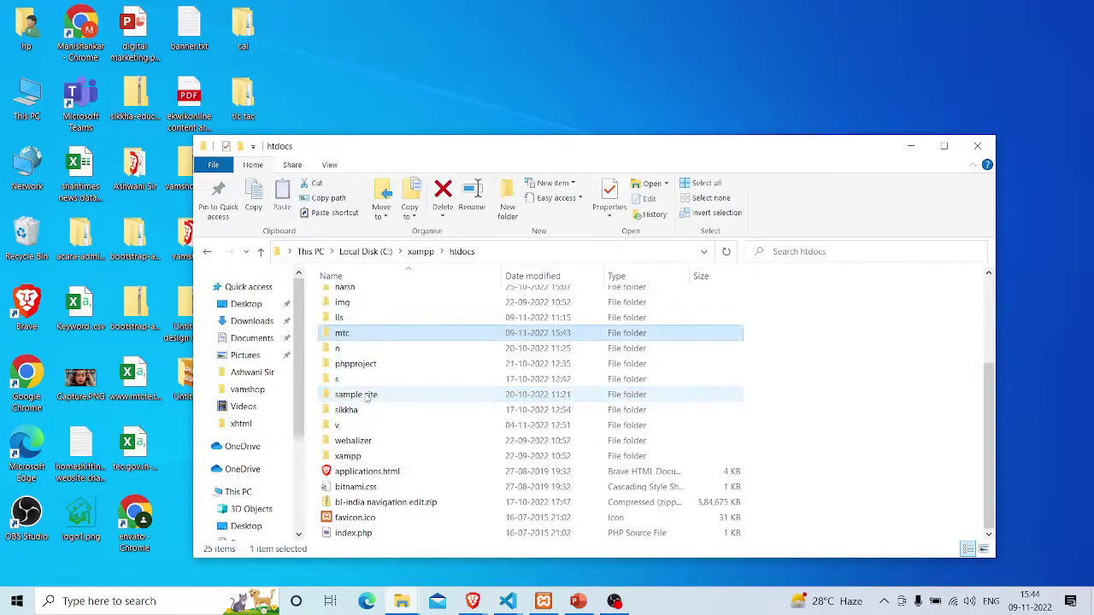
{"action": "key", "text": "alt+Tab"}
{"action": "key", "text": "alt+Tab"}
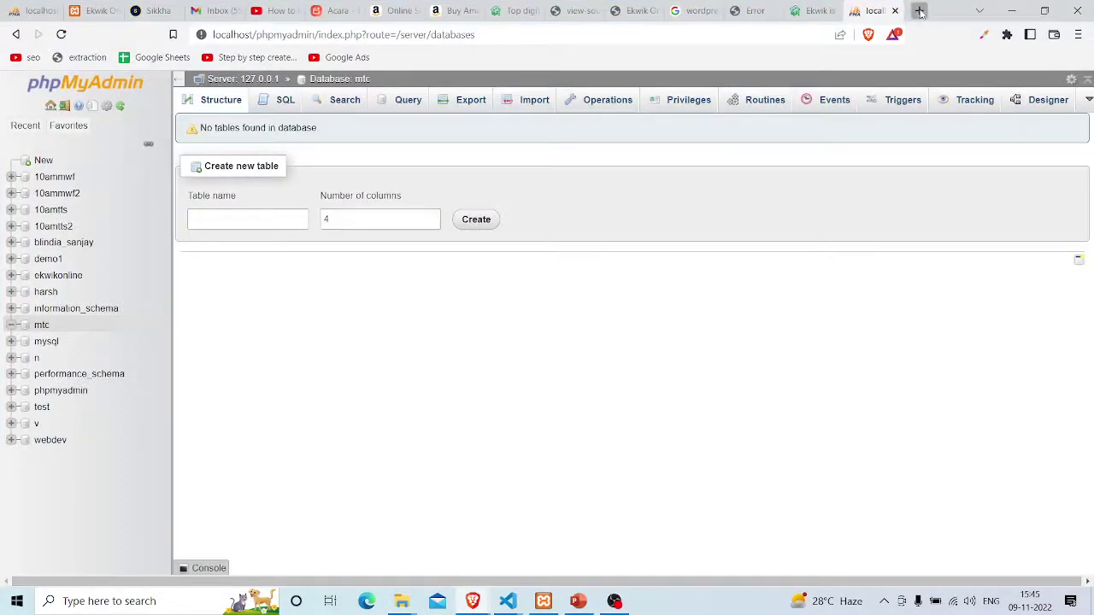
Load localhost/mtc in a new tab and keep English (United States) for setup
{"action": "left_click", "coordinate": [920, 12]}
{"action": "type", "text": "l"}
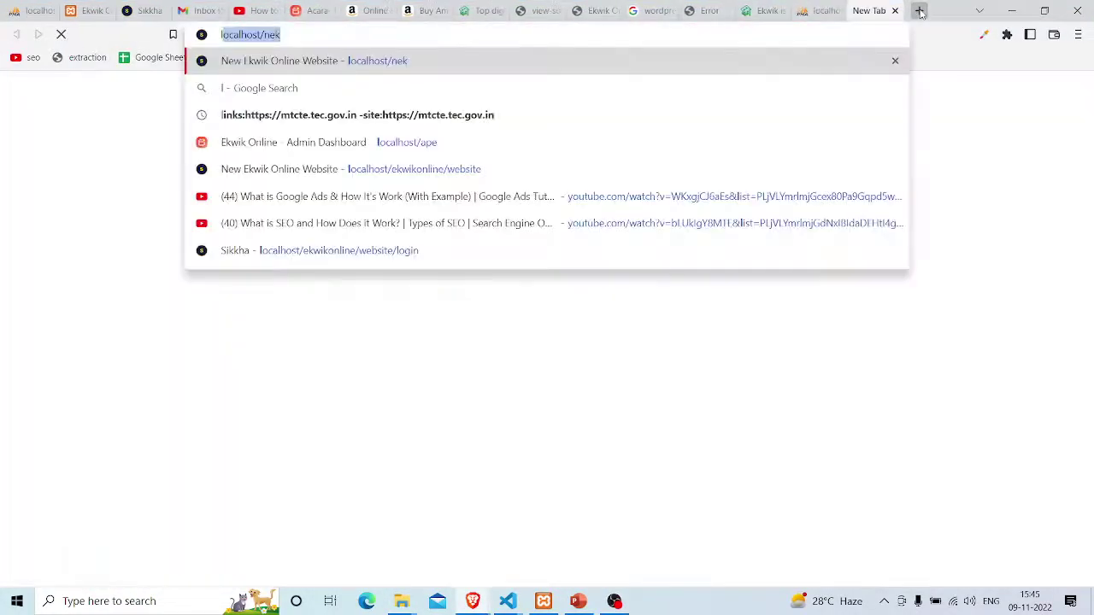
{"action": "type", "text": "ocalhost/ne"}
{"action": "key", "text": "BackSpace"}
{"action": "key", "text": "BackSpace"}
{"action": "type", "text": "mt"}
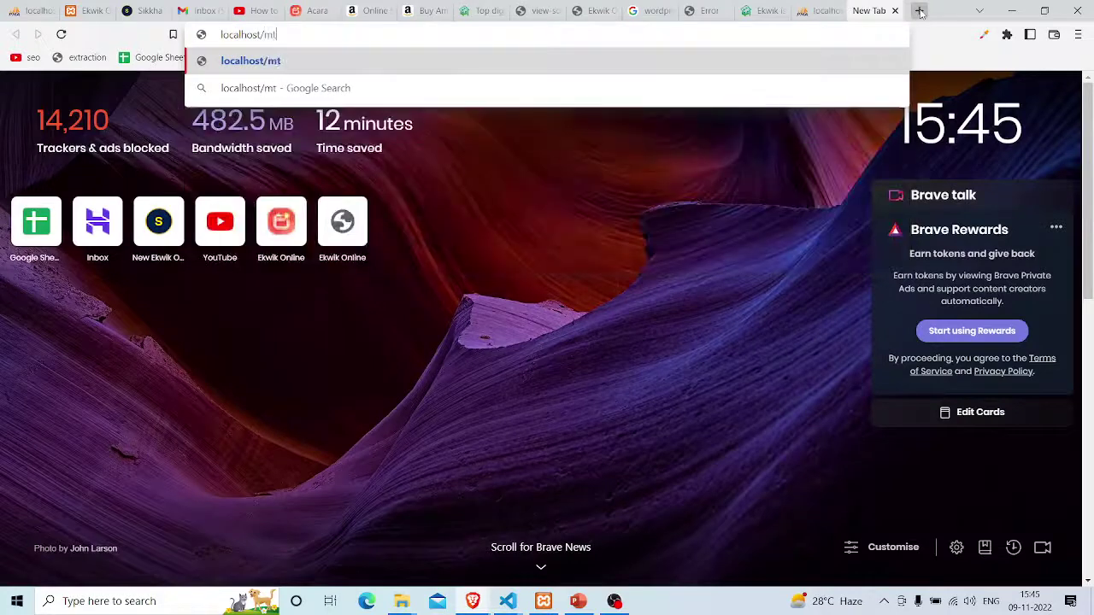
{"action": "type", "text": "c"}
{"action": "key", "text": "Return"}
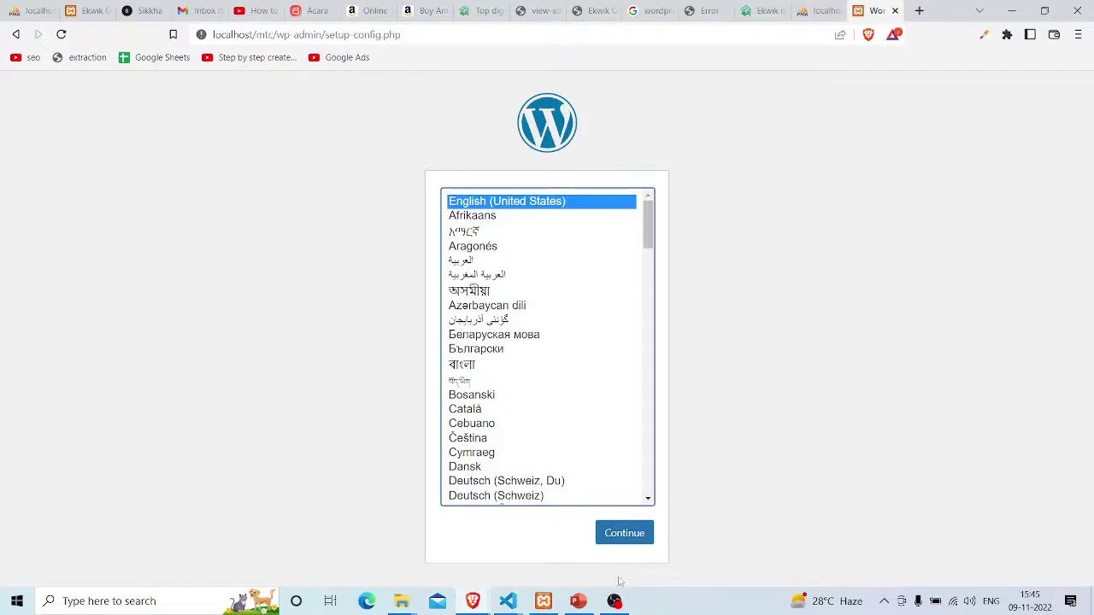
{"action": "left_click", "coordinate": [628, 533]}
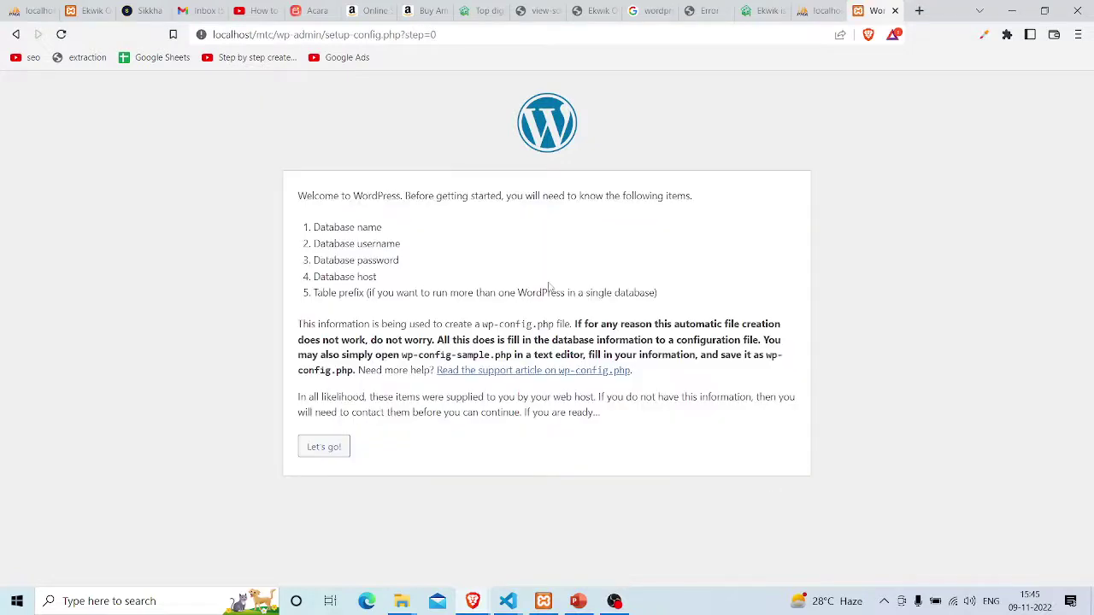
Submit database name mtc, username root and an empty password
{"action": "left_click", "coordinate": [316, 446]}
{"action": "key", "text": "ctrl+a"}
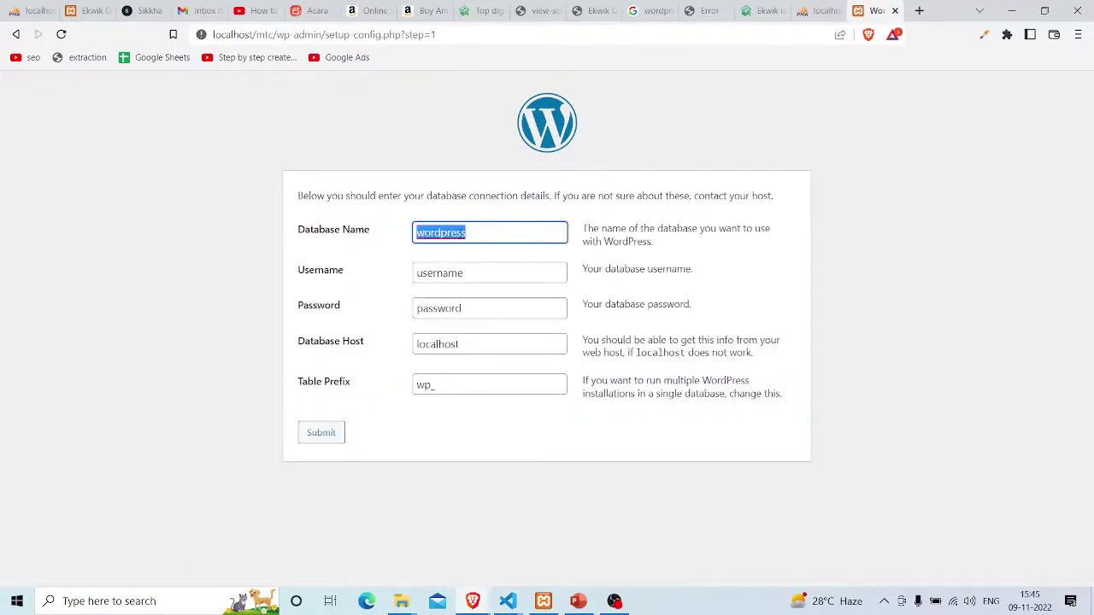
{"action": "type", "text": "mtc"}
{"action": "key", "text": "Tab"}
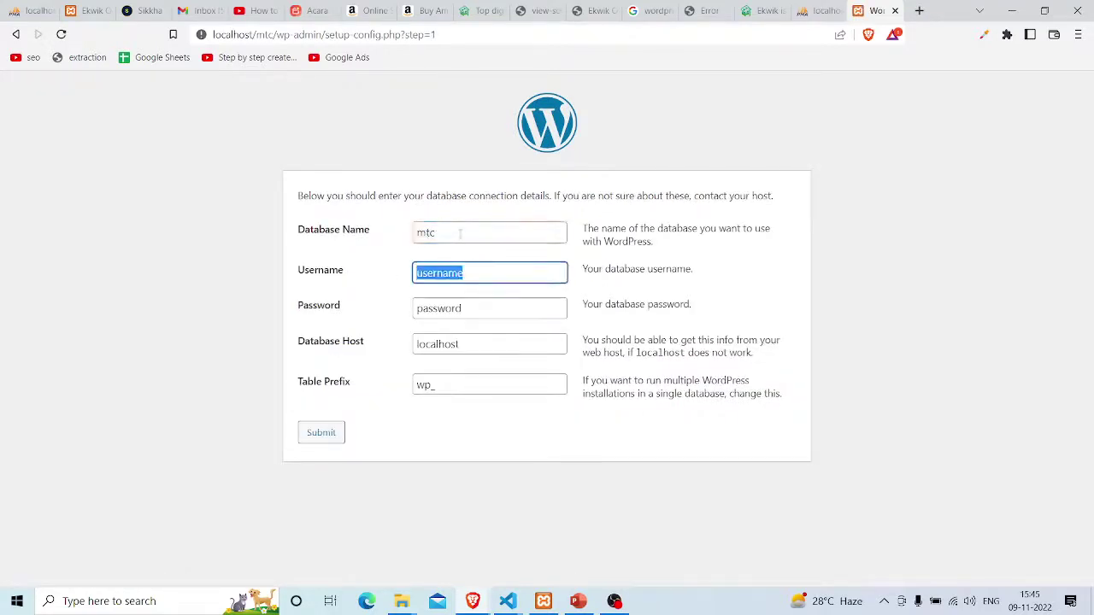
{"action": "type", "text": "root"}
{"action": "key", "text": "Tab"}
{"action": "key", "text": "BackSpace"}
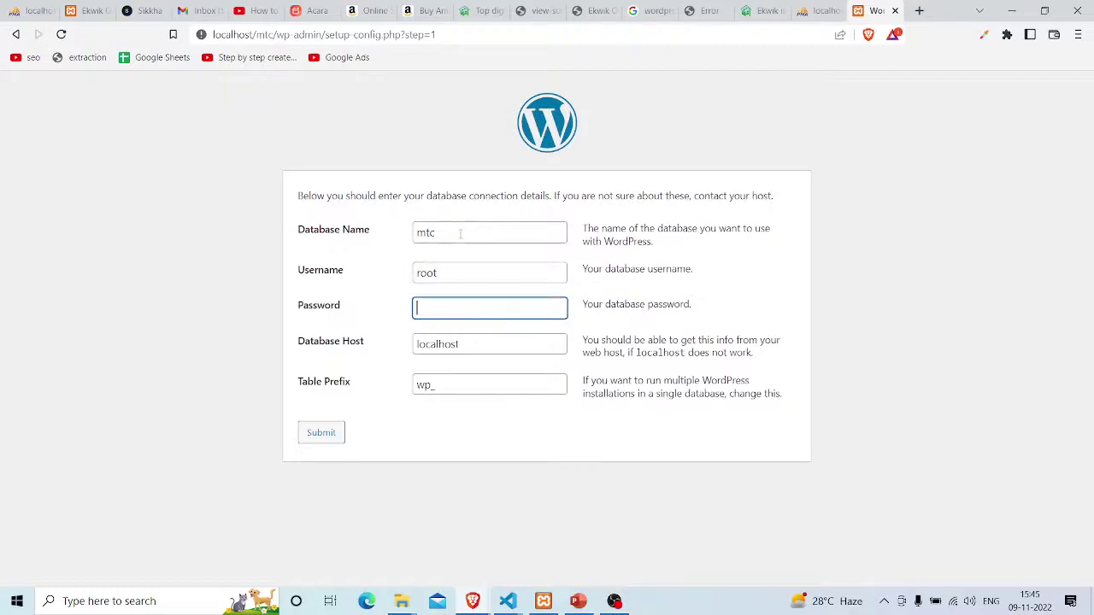
{"action": "key", "text": "Tab"}
{"action": "key", "text": "Tab"}
{"action": "key", "text": "Tab"}
{"action": "key", "text": "Return"}
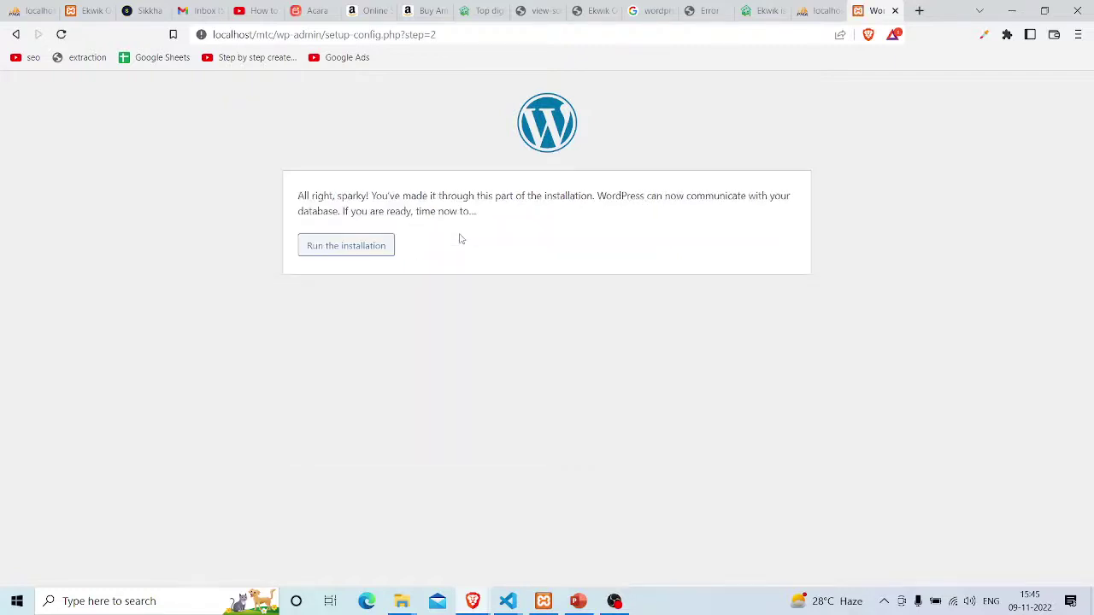
Start the installation and enter site title mtc and username admin
{"action": "left_click", "coordinate": [364, 252]}
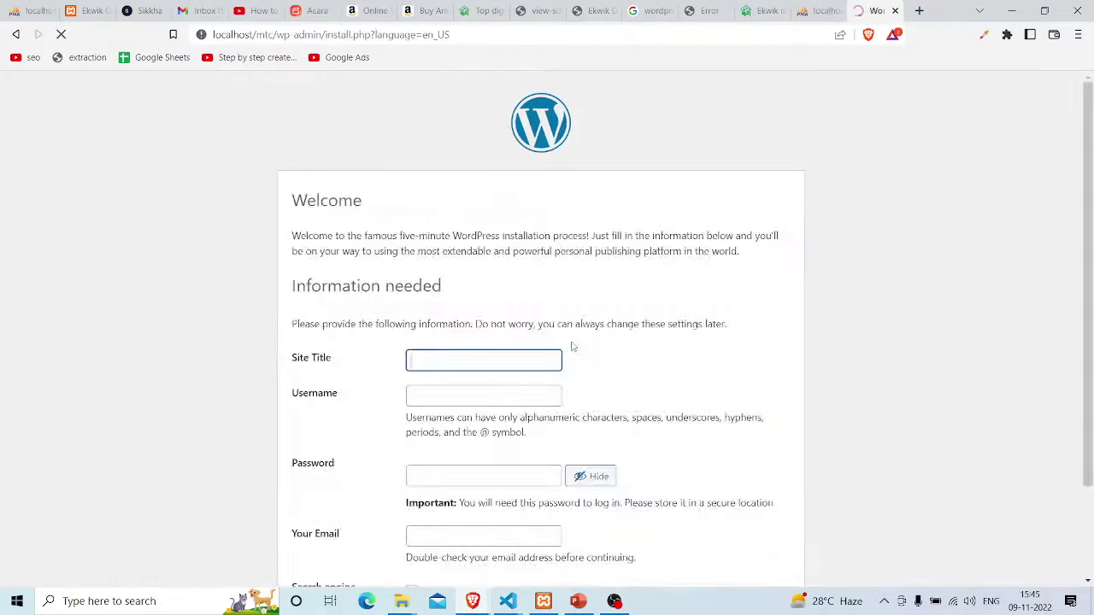
{"action": "left_click", "coordinate": [477, 359]}
{"action": "type", "text": "mtc"}
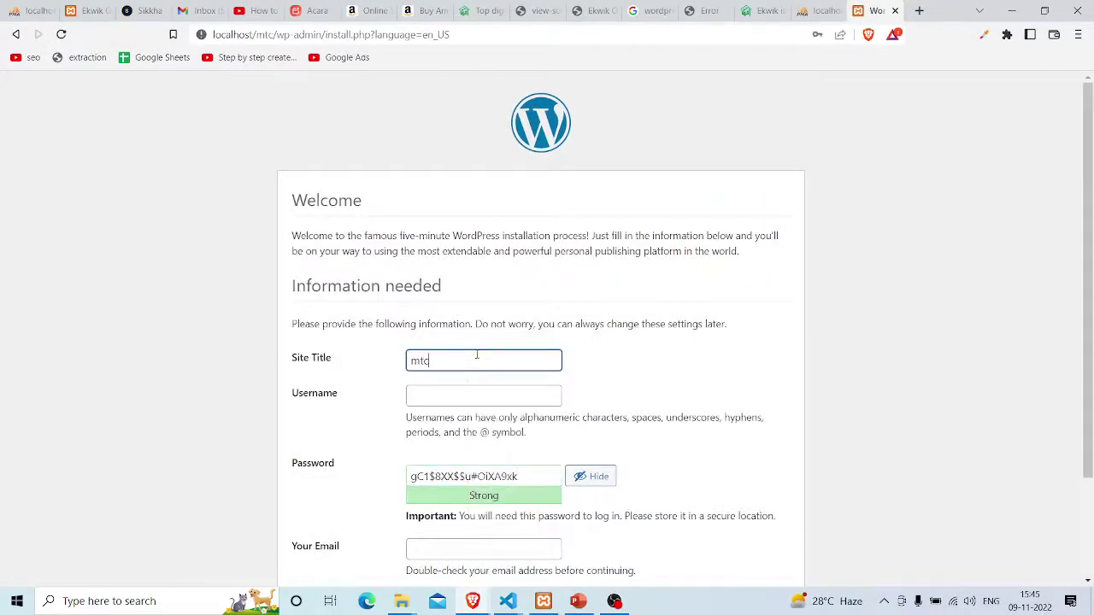
{"action": "scroll", "coordinate": [477, 355], "scroll_direction": "down", "scroll_amount": 1}
{"action": "left_click", "coordinate": [475, 359]}
{"action": "type", "text": "ad"}
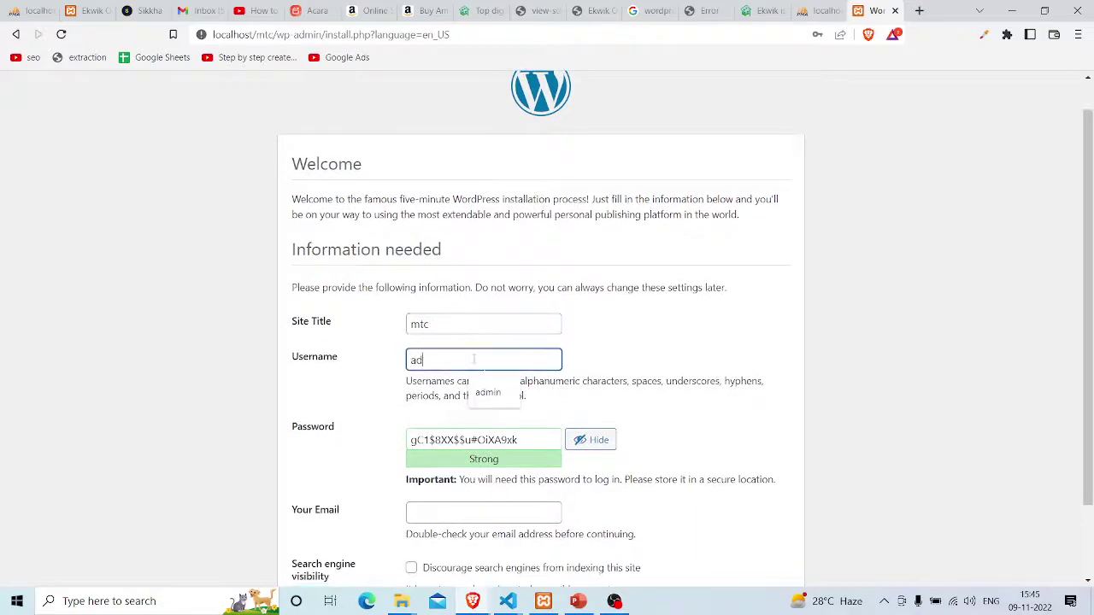
{"action": "type", "text": "min"}
Set and confirm a weak password, fill the e-mail, discourage search engines, and install
{"action": "key", "text": "Tab"}
{"action": "type", "text": "a"}
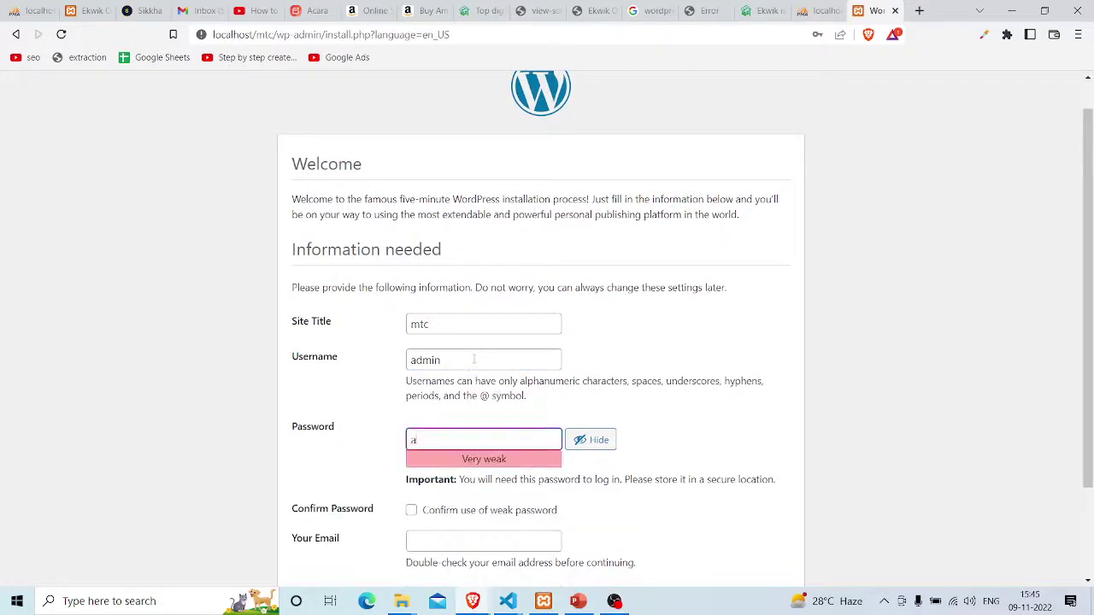
{"action": "scroll", "coordinate": [474, 359], "scroll_direction": "down", "scroll_amount": 3}
{"action": "key", "text": "Tab"}
{"action": "key", "text": "Tab"}
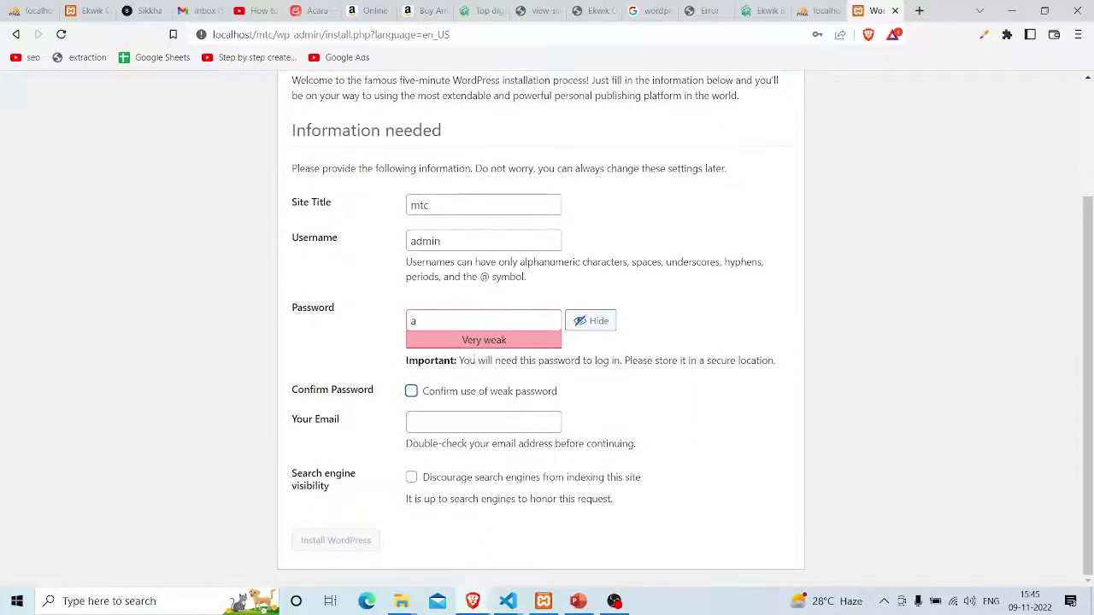
{"action": "left_click", "coordinate": [446, 391]}
{"action": "left_click", "coordinate": [461, 424]}
{"action": "left_click", "coordinate": [474, 456]}
{"action": "left_click", "coordinate": [440, 478]}
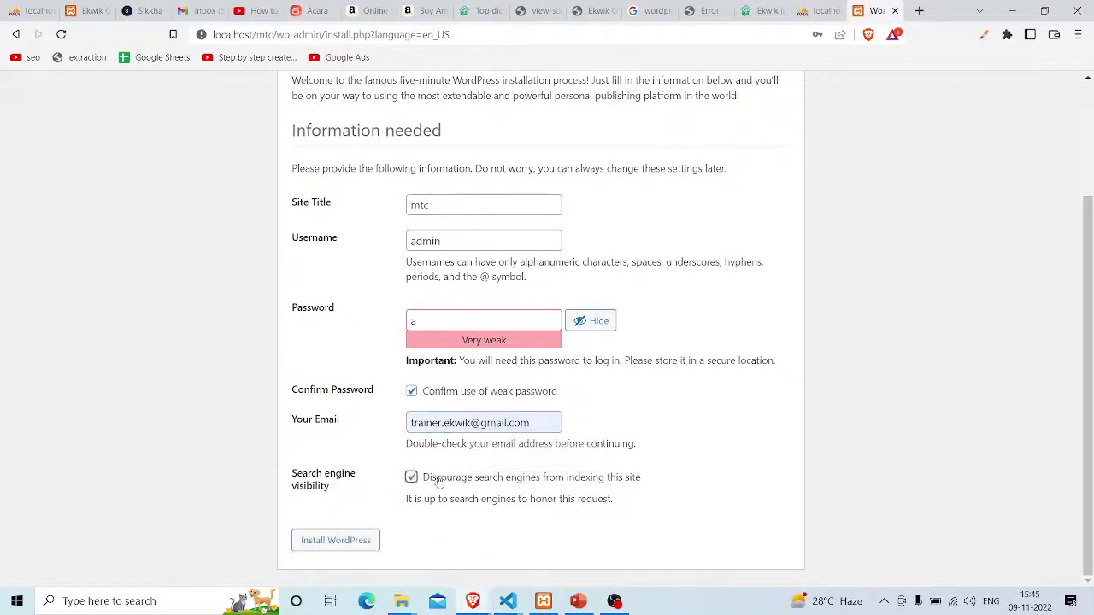
{"action": "left_click", "coordinate": [342, 535]}
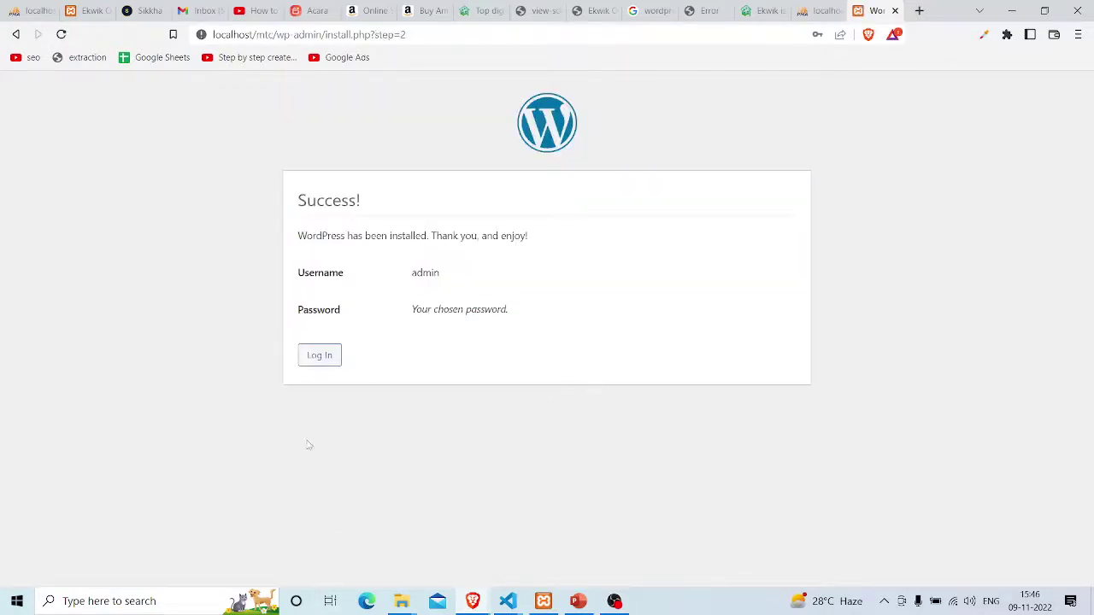
Log in with username admin and its password to reach the Dashboard
{"action": "left_click", "coordinate": [329, 359]}
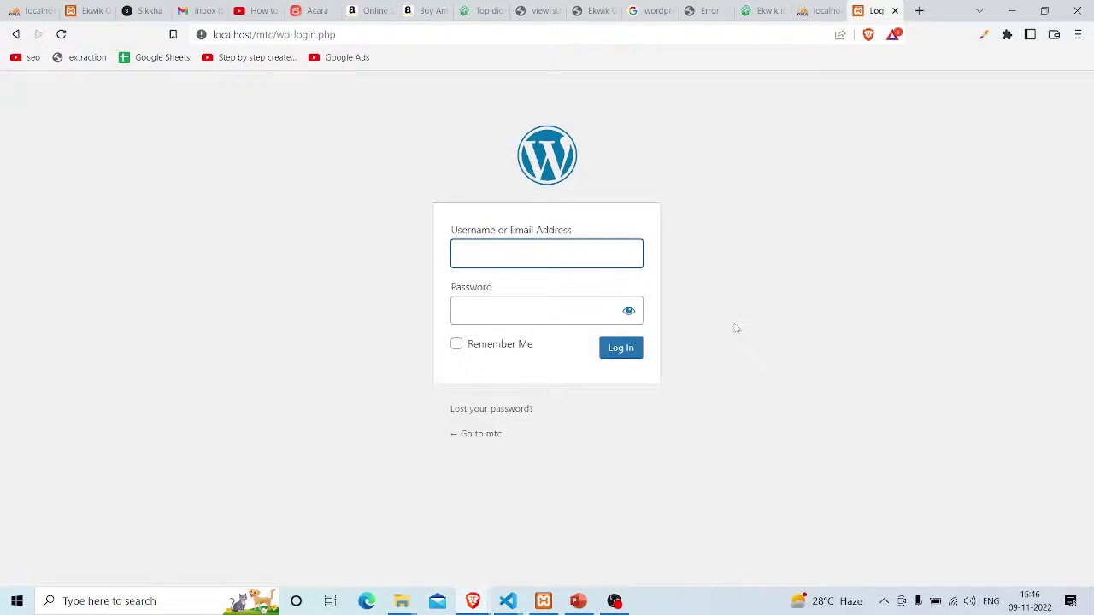
{"action": "type", "text": "admin"}
{"action": "key", "text": "Tab"}
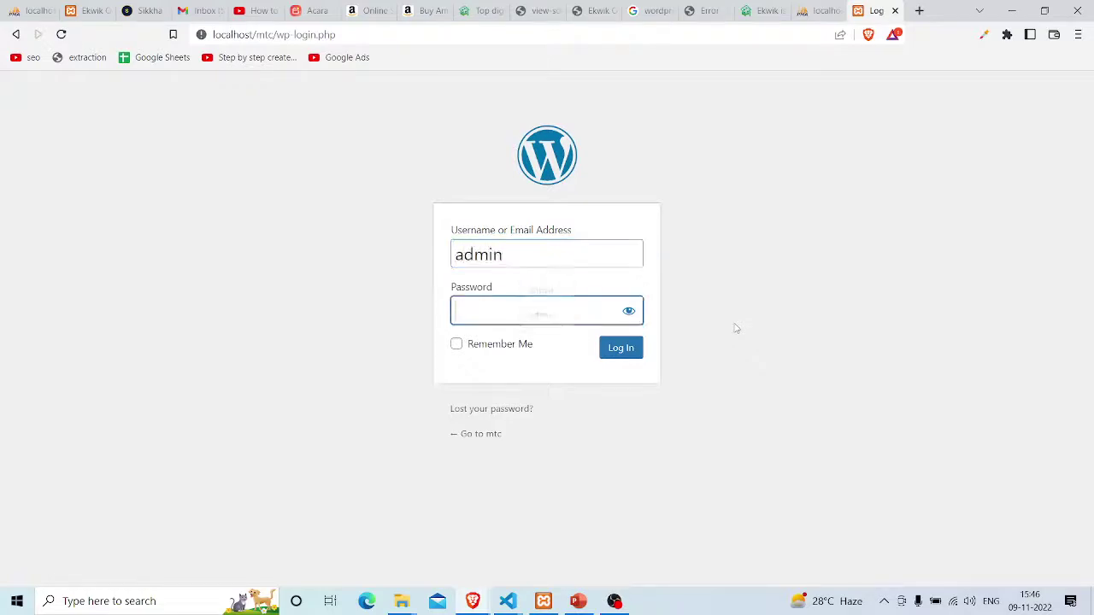
{"action": "type", "text": "a"}
{"action": "key", "text": "Return"}
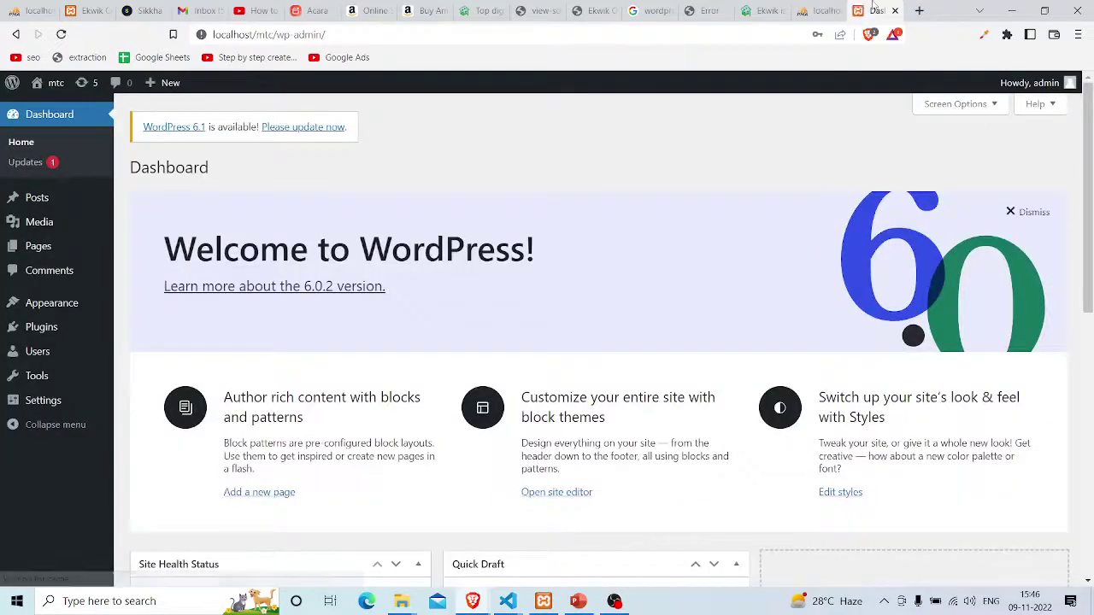
Maximize the dashboard, open the mtc front page in a new tab, view it, and return
{"action": "key", "text": "ctrl+w"}
{"action": "double_click", "coordinate": [690, 143]}
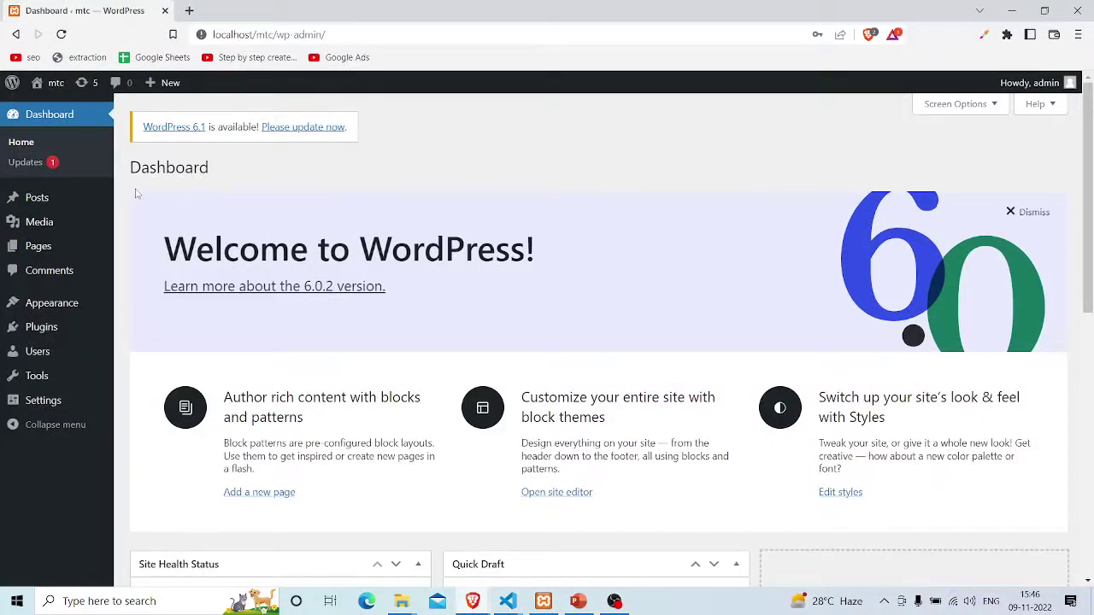
{"action": "mouse_move", "coordinate": [54, 89]}
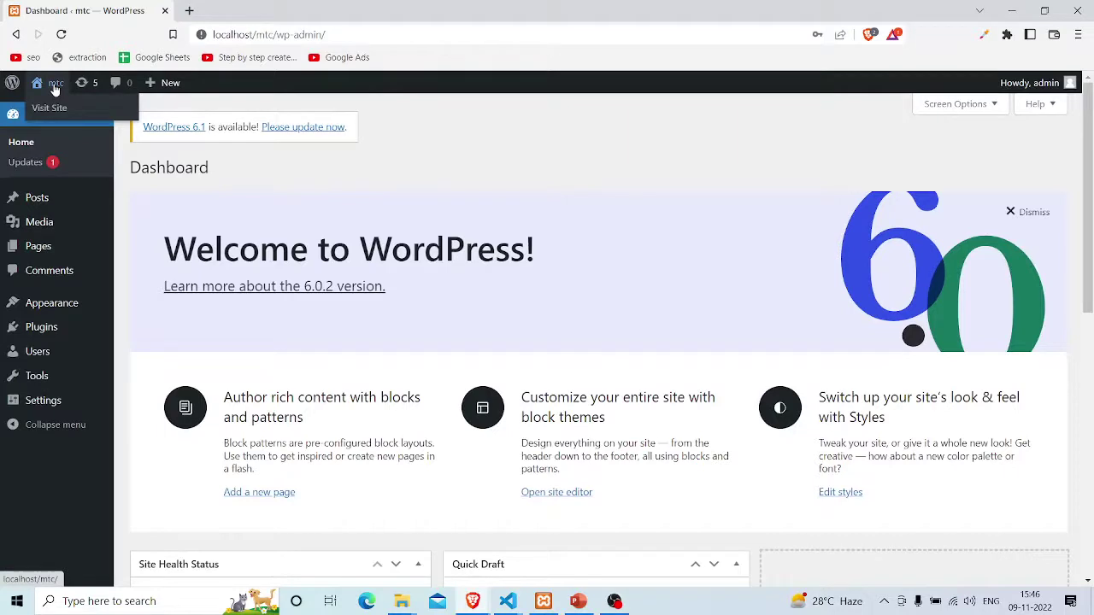
{"action": "right_click", "coordinate": [54, 87]}
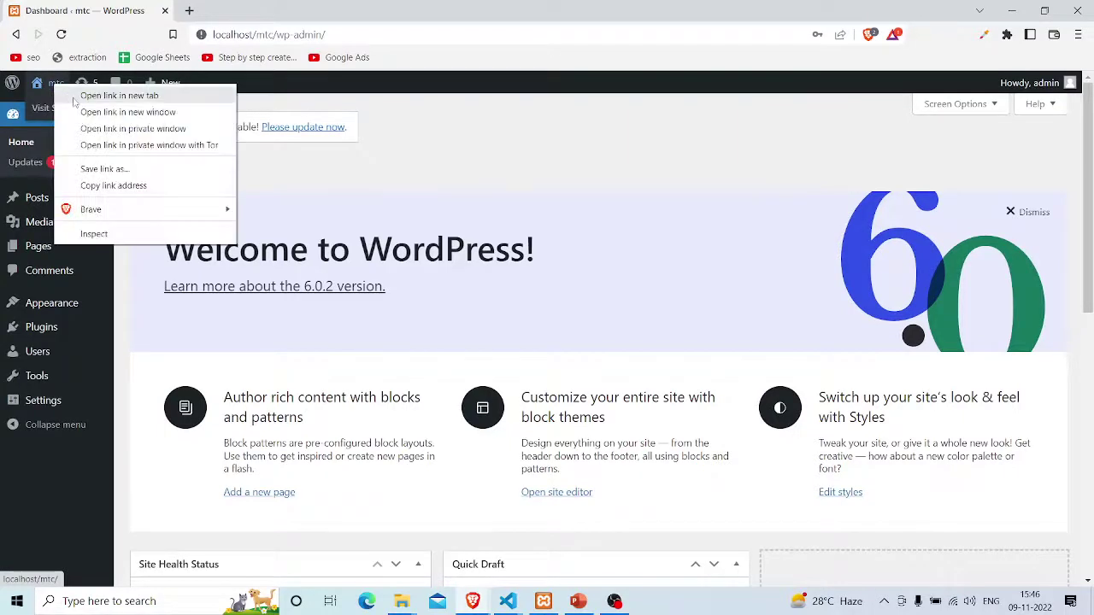
{"action": "left_click", "coordinate": [74, 101]}
{"action": "left_click", "coordinate": [272, 10]}
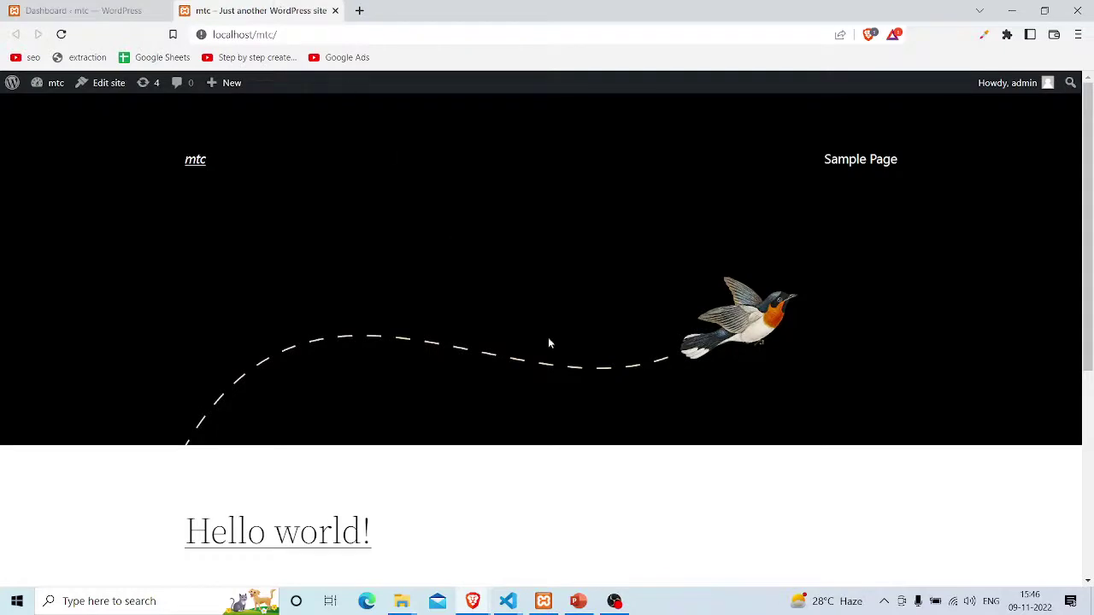
{"action": "scroll", "coordinate": [637, 436], "scroll_direction": "down", "scroll_amount": 5}
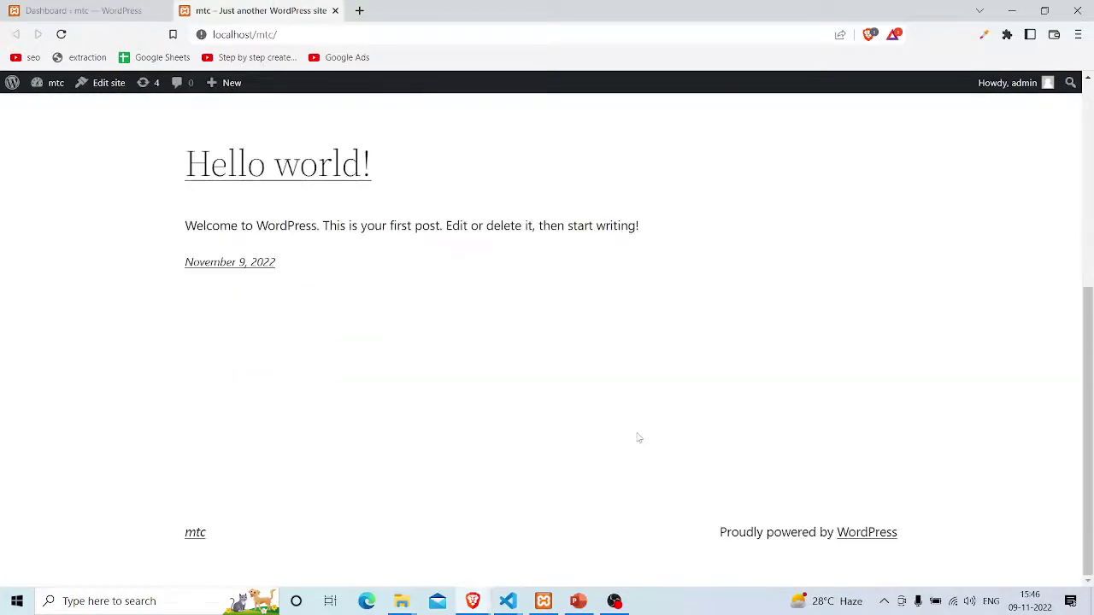
{"action": "scroll", "coordinate": [636, 438], "scroll_direction": "up", "scroll_amount": 5}
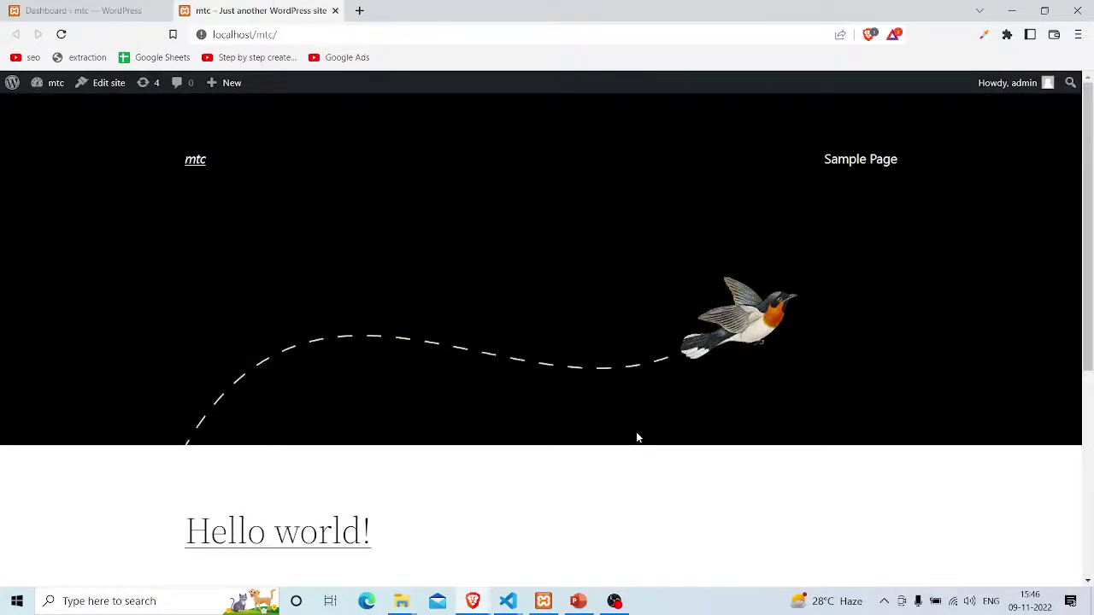
{"action": "scroll", "coordinate": [637, 437], "scroll_direction": "down", "scroll_amount": 5}
{"action": "scroll", "coordinate": [637, 437], "scroll_direction": "up", "scroll_amount": 5}
{"action": "left_click", "coordinate": [122, 9]}
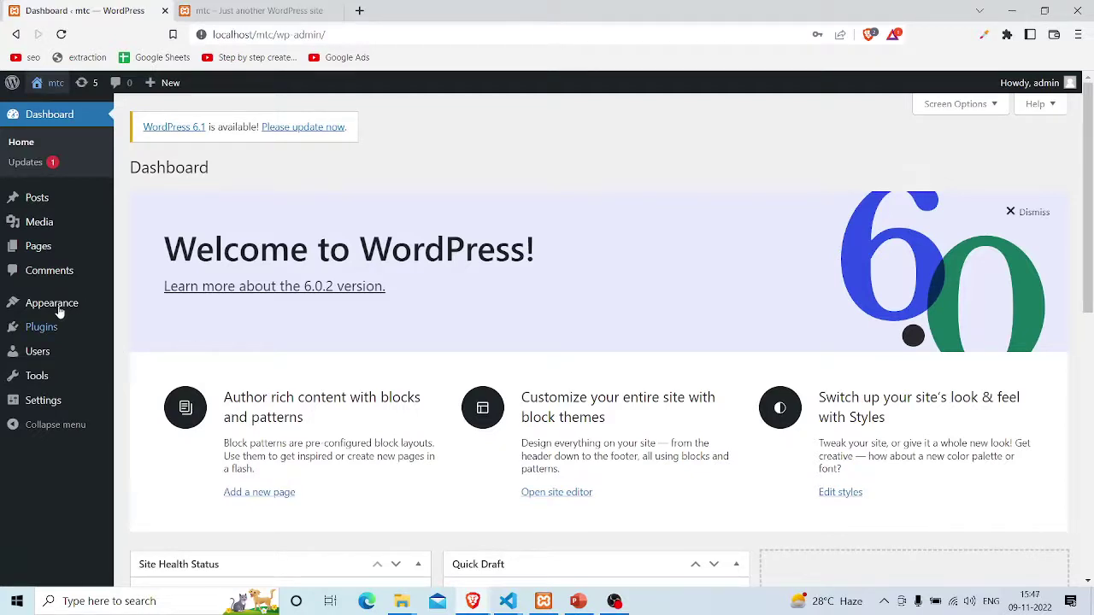
Open Appearance > Themes, going back and reloading after the maintenance notice
{"action": "mouse_move", "coordinate": [49, 313]}
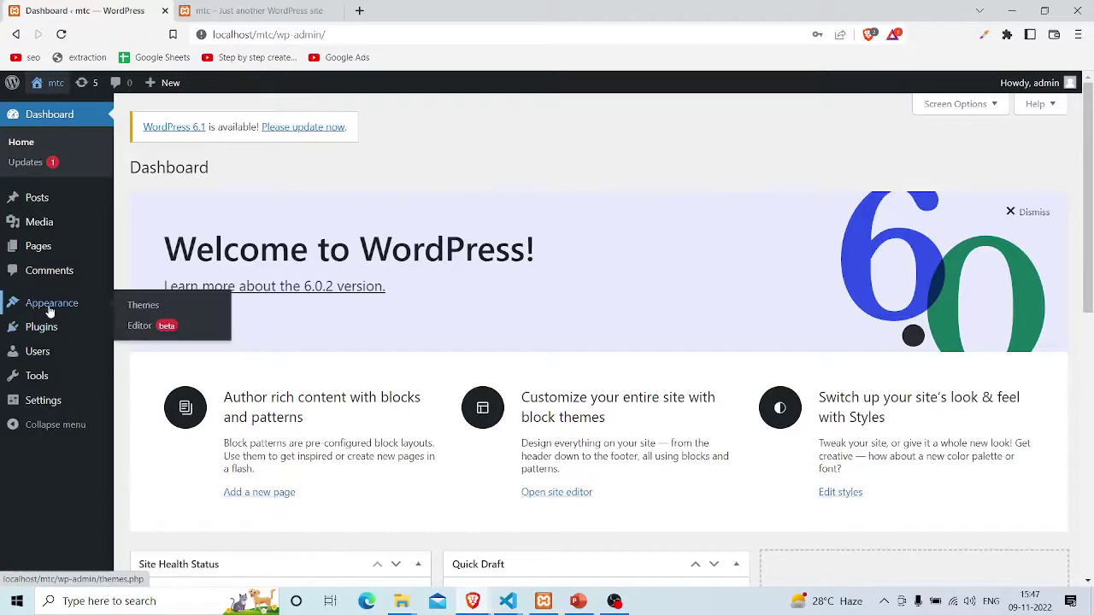
{"action": "left_click", "coordinate": [158, 310]}
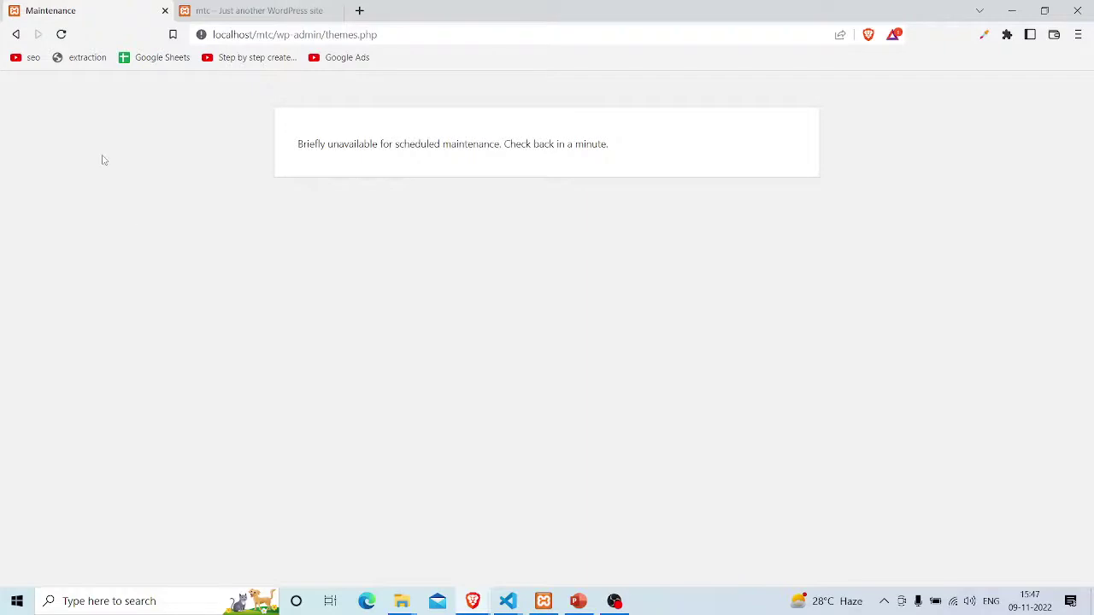
{"action": "key", "text": "alt+Left"}
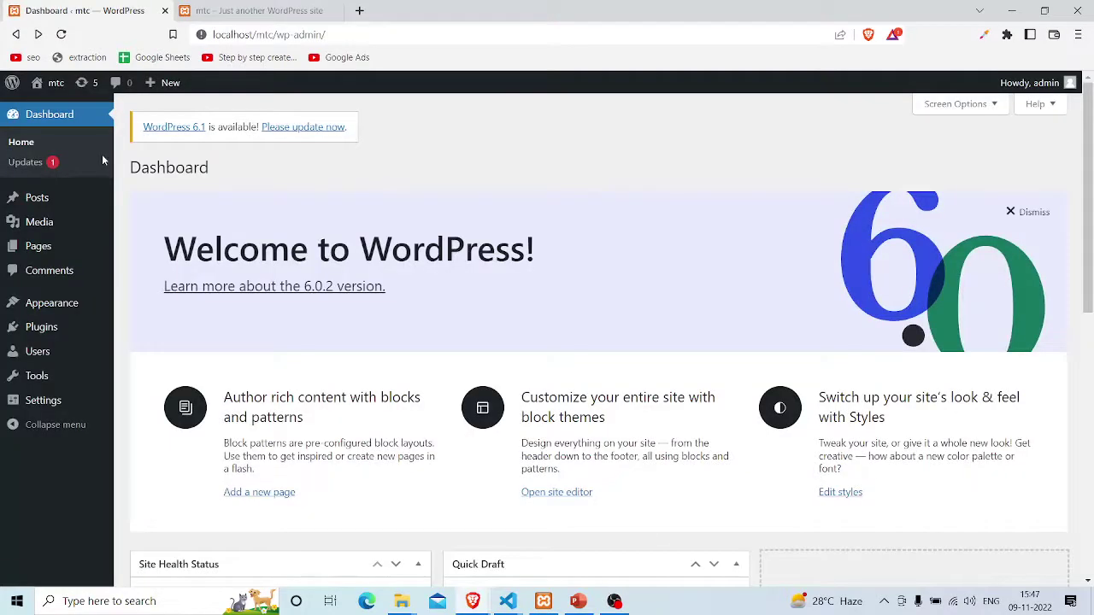
{"action": "key", "text": "F5"}
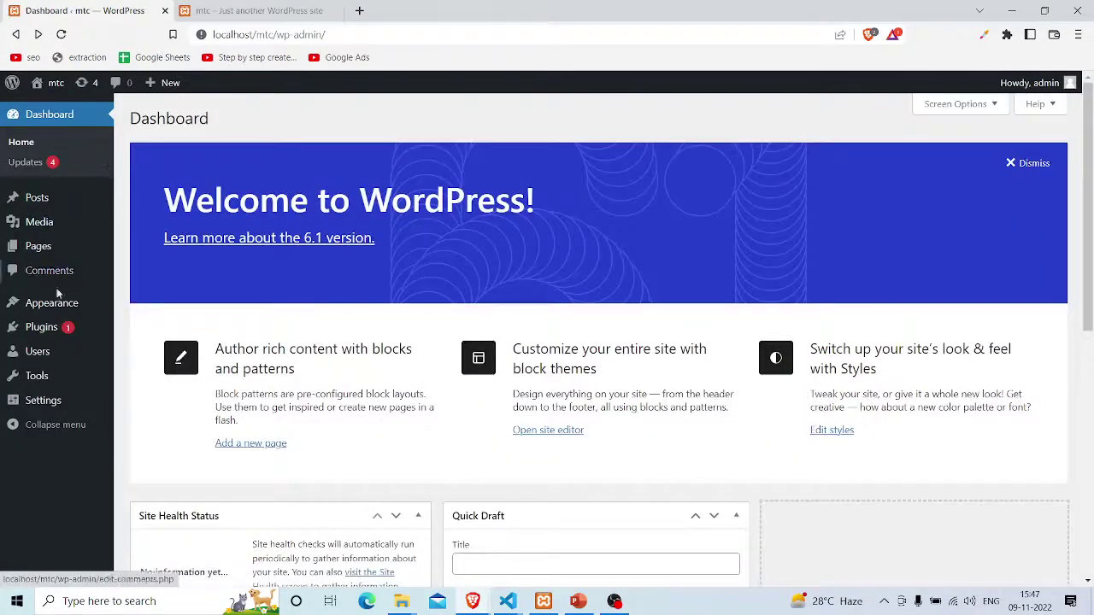
{"action": "mouse_move", "coordinate": [54, 305]}
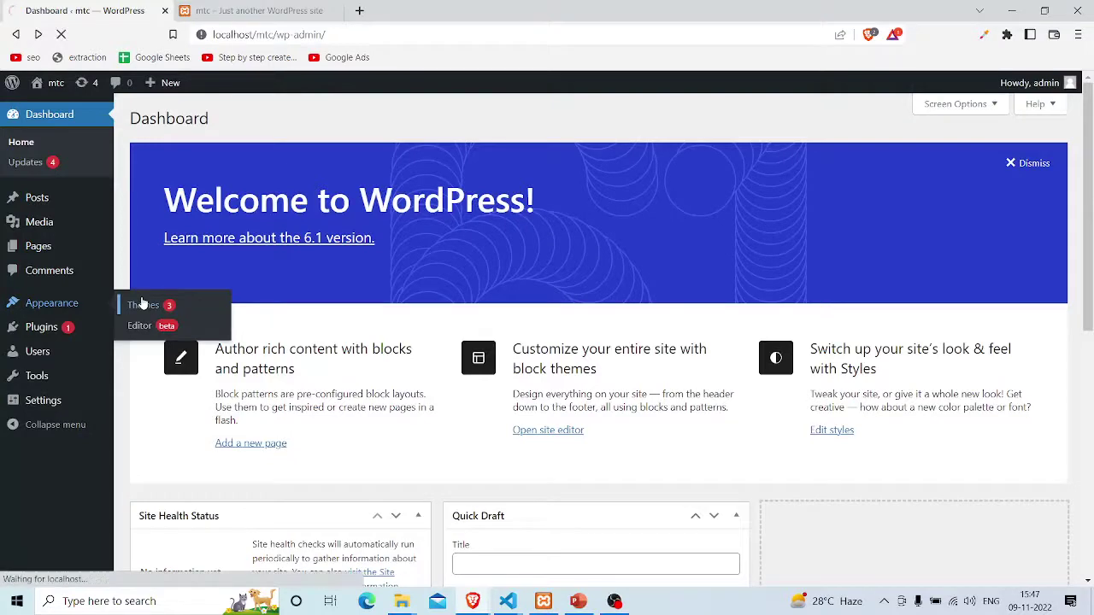
{"action": "left_click", "coordinate": [143, 305]}
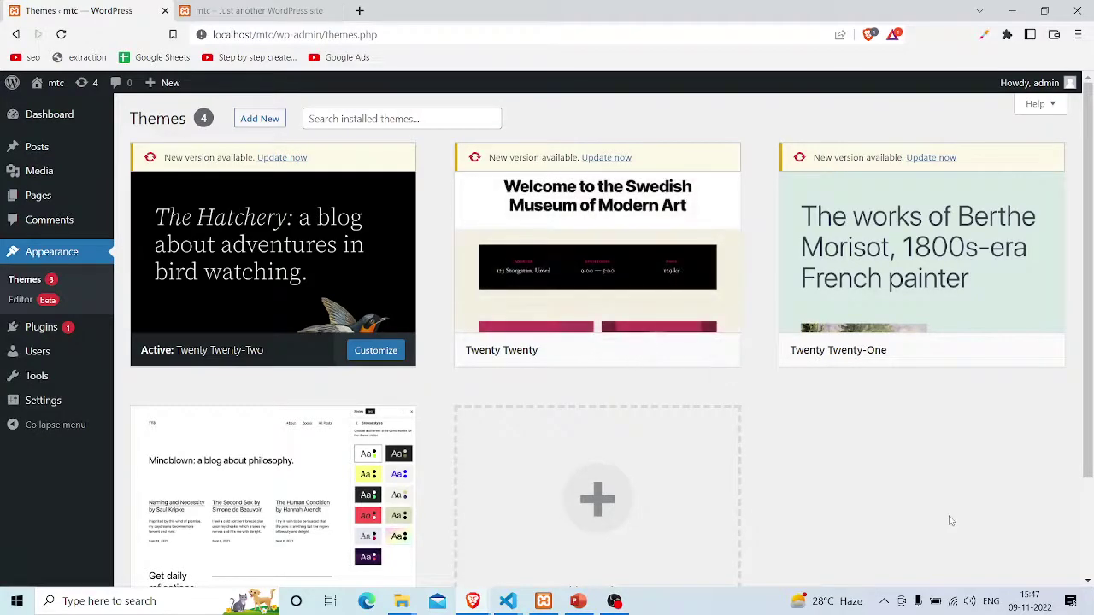
Begin installing the Astra theme from the Popular list of 5224 themes on Add Themes
{"action": "scroll", "coordinate": [949, 518], "scroll_direction": "down", "scroll_amount": 1}
{"action": "scroll", "coordinate": [635, 334], "scroll_direction": "down", "scroll_amount": 1}
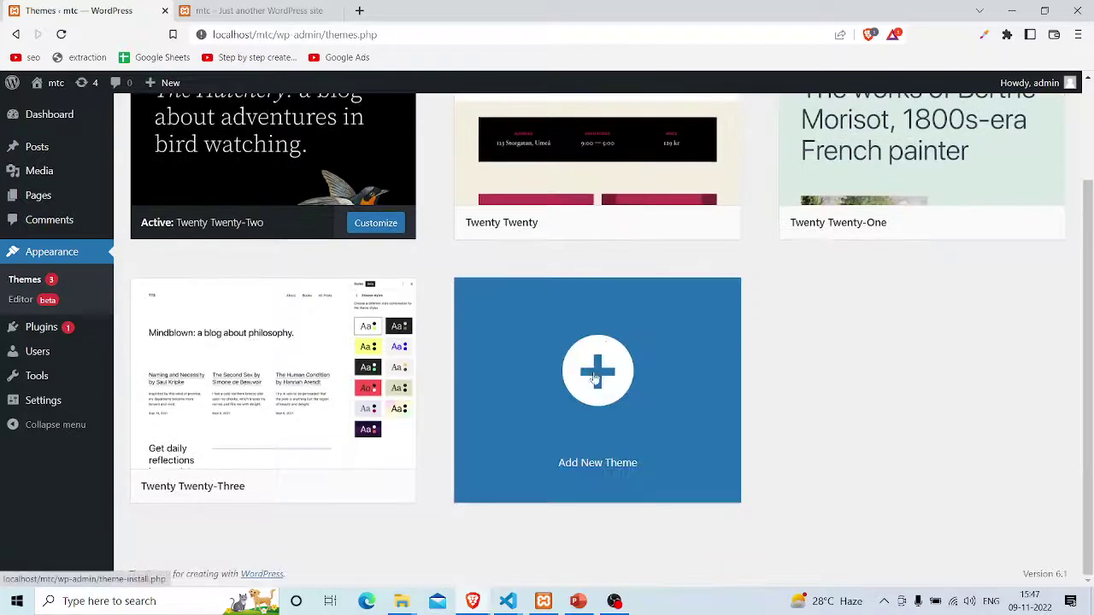
{"action": "left_click", "coordinate": [599, 393]}
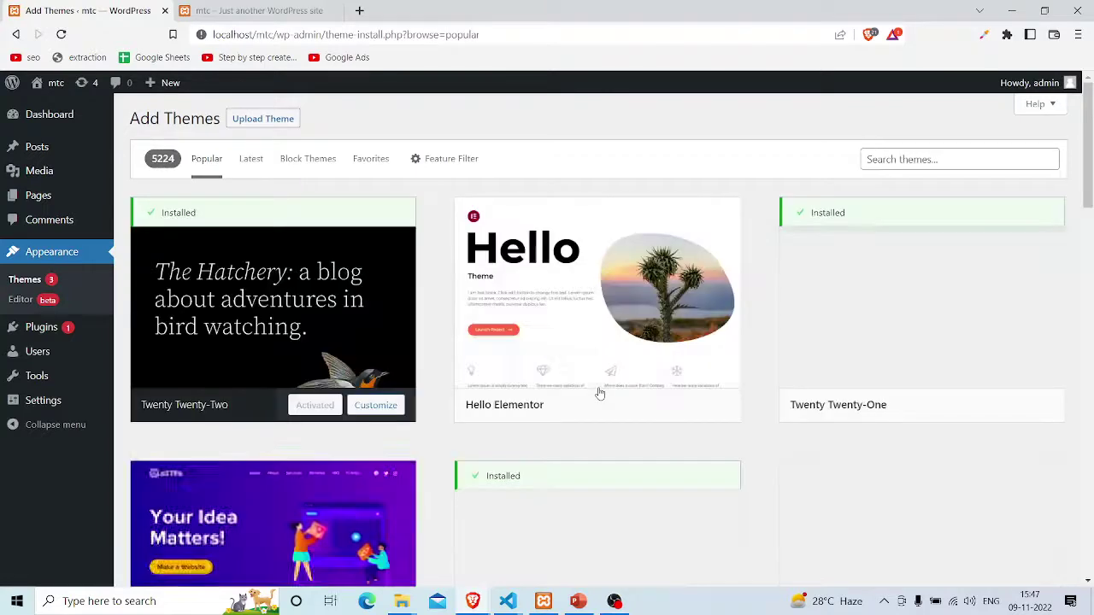
{"action": "scroll", "coordinate": [600, 393], "scroll_direction": "down", "scroll_amount": 4}
{"action": "mouse_move", "coordinate": [257, 439]}
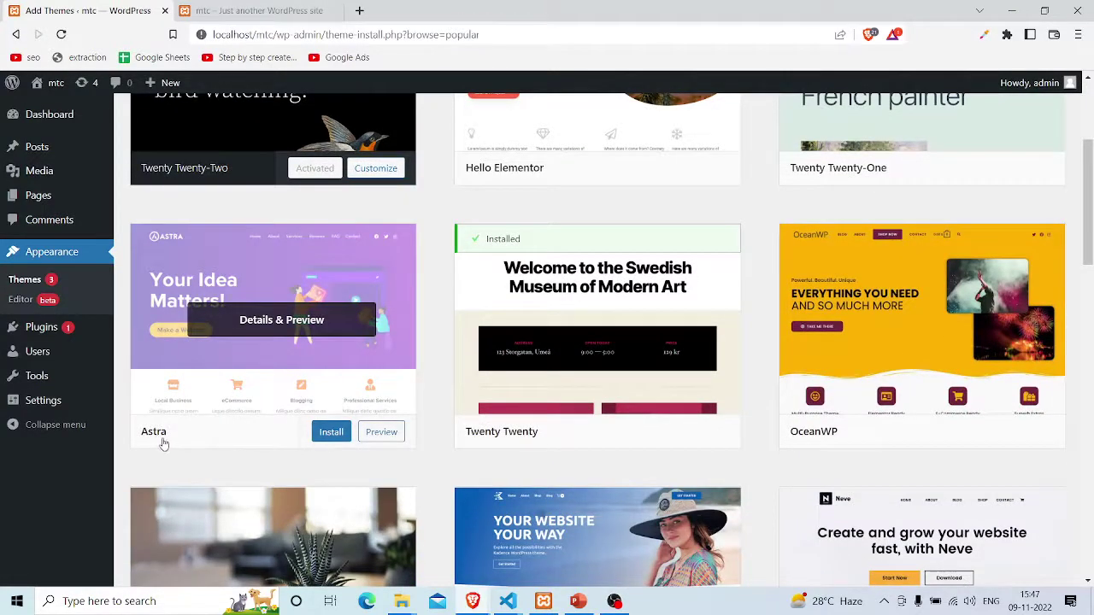
{"action": "left_click", "coordinate": [330, 434]}
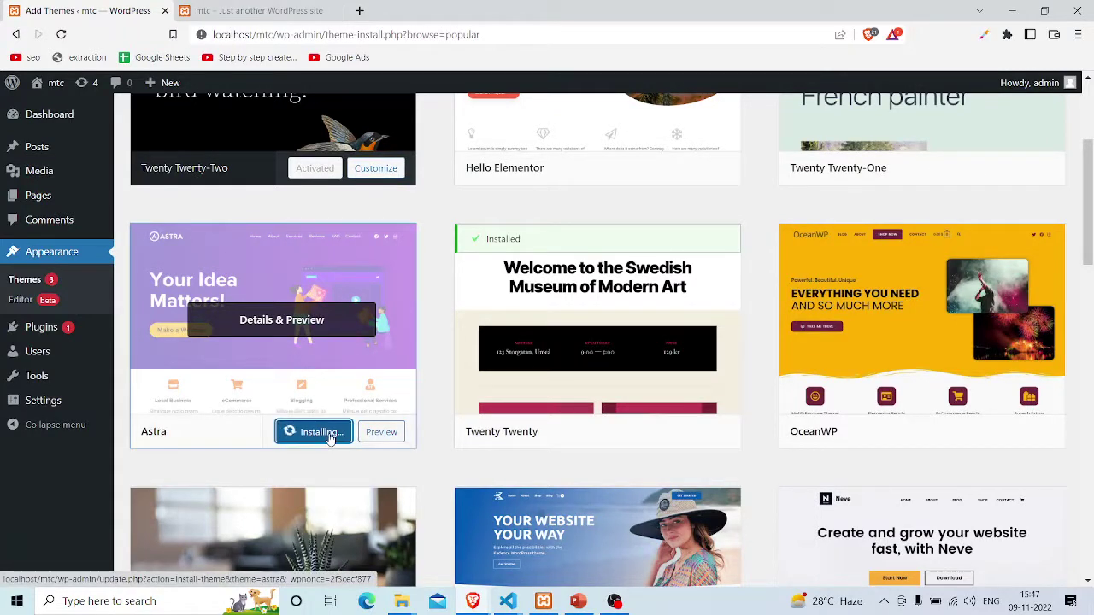